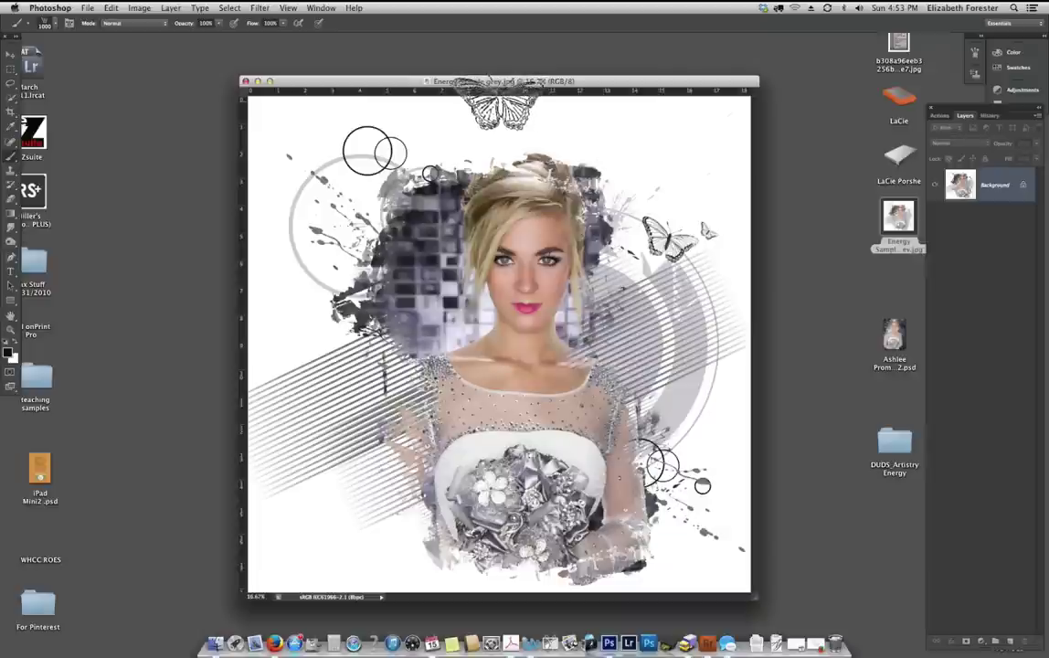
Undo the stray brush mark, close the Energy Sample grey image, and open the prom portrait PSD from the desktop.
{"action": "left_click", "coordinate": [377, 140]}
{"action": "key", "text": "super+z"}
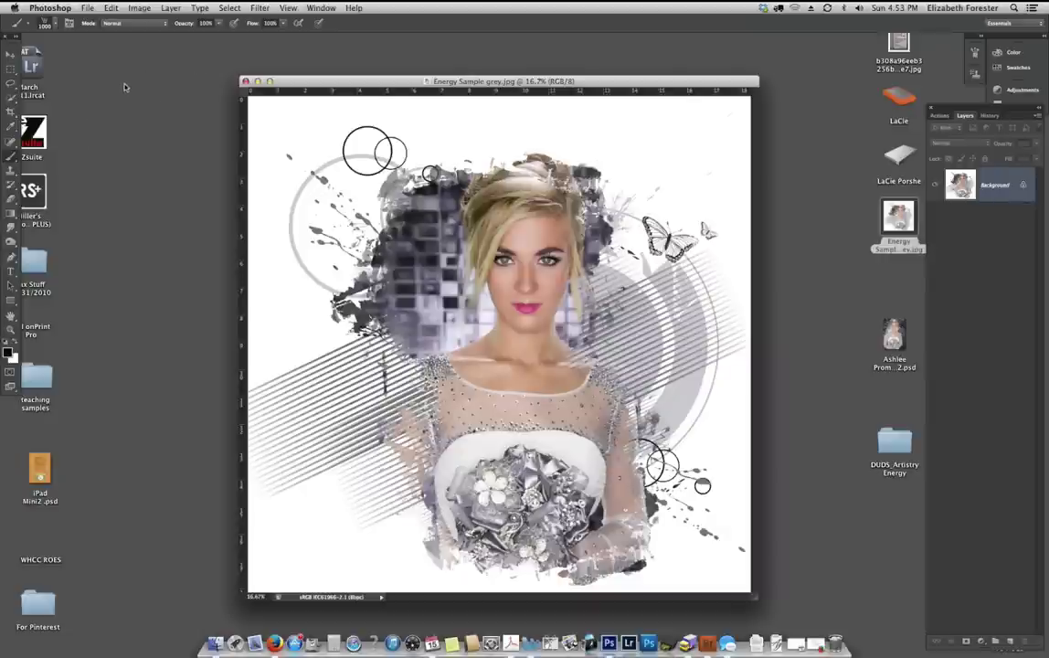
{"action": "left_click", "coordinate": [244, 82]}
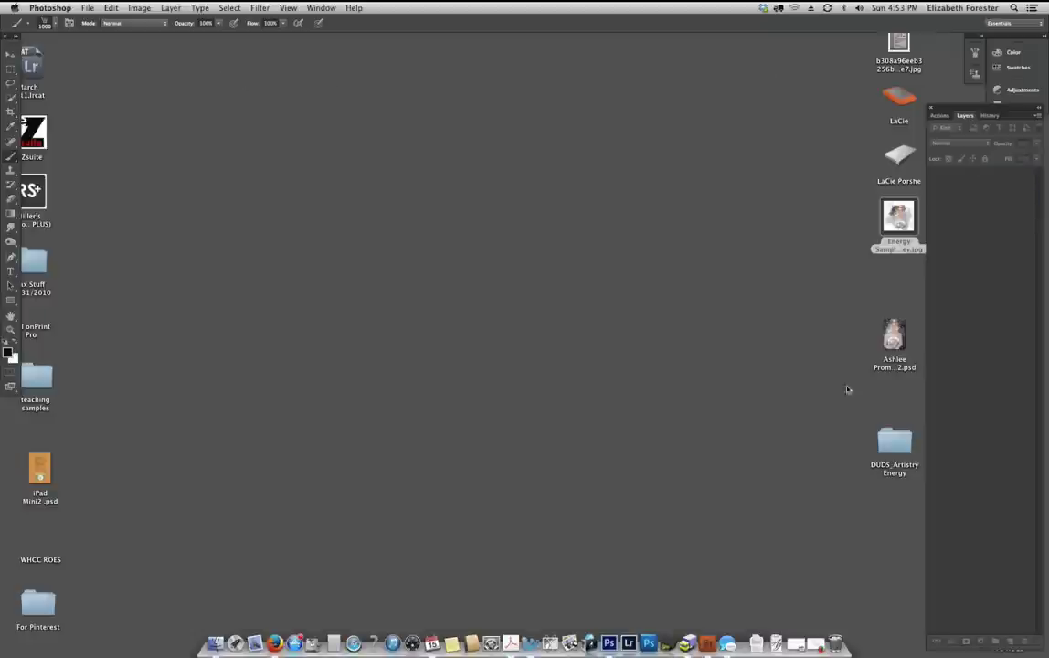
{"action": "double_click", "coordinate": [897, 338]}
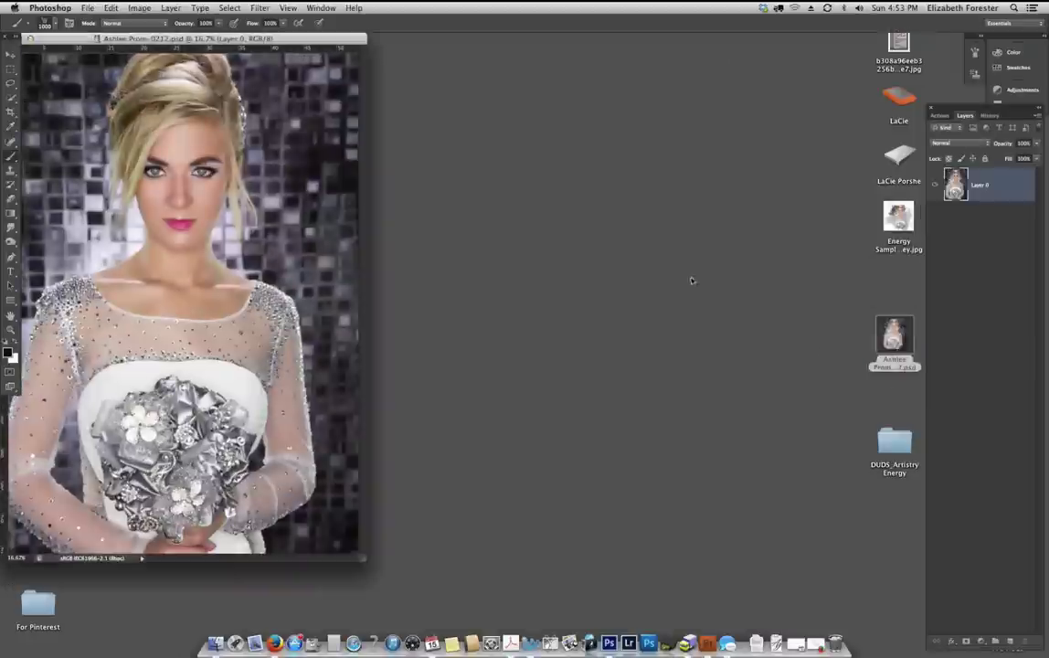
{"action": "left_click_drag", "start_coordinate": [177, 40], "coordinate": [232, 59]}
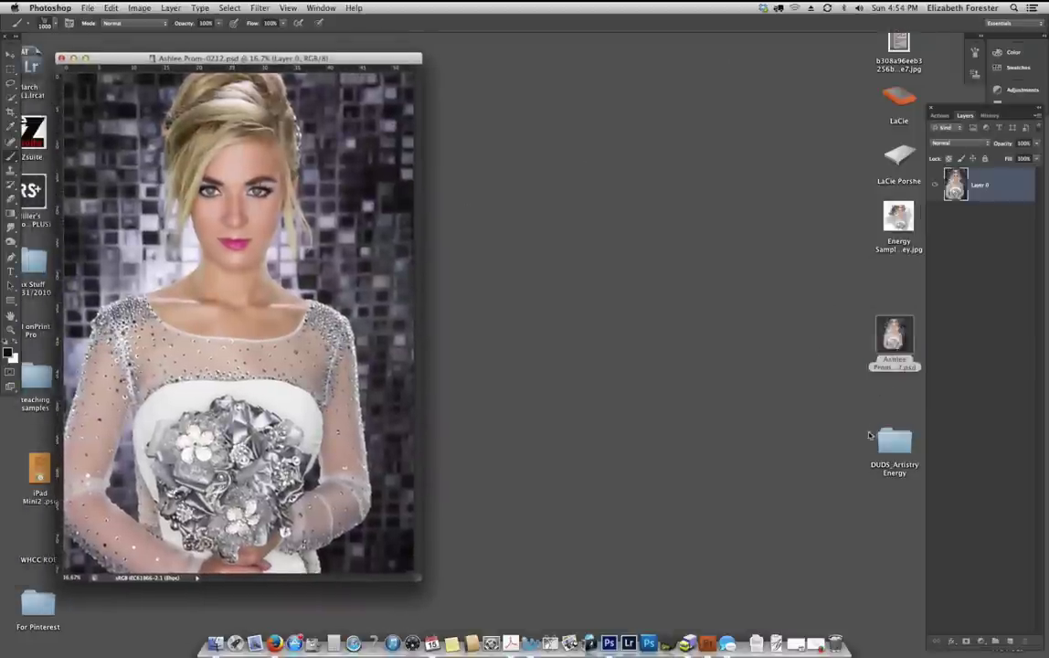
Open DUDS_ArtistryEnergy_mask2.png from the DUDS_ArtistryEnergy_PhotoMasks folder and close the folder windows.
{"action": "left_click", "coordinate": [895, 444]}
{"action": "double_click", "coordinate": [895, 443]}
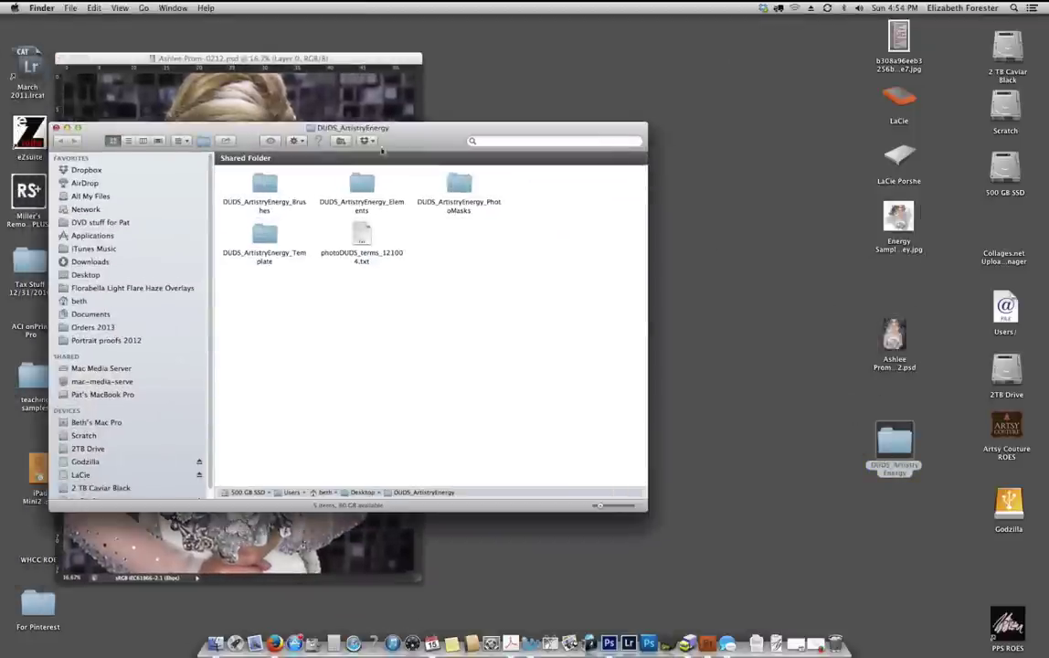
{"action": "left_click_drag", "start_coordinate": [417, 144], "coordinate": [706, 143]}
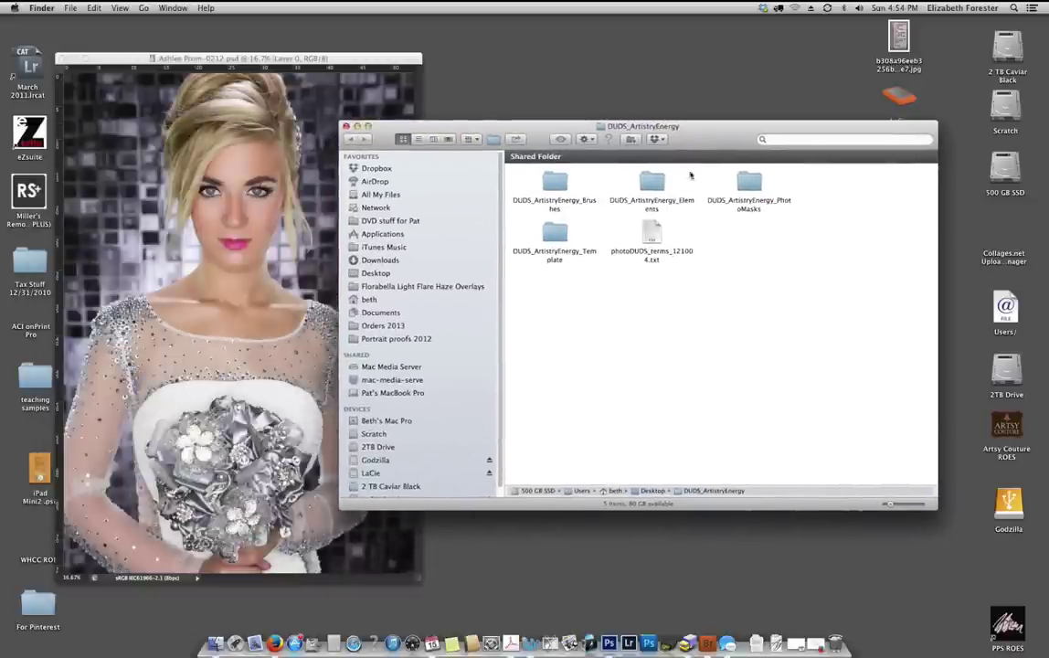
{"action": "double_click", "coordinate": [751, 182]}
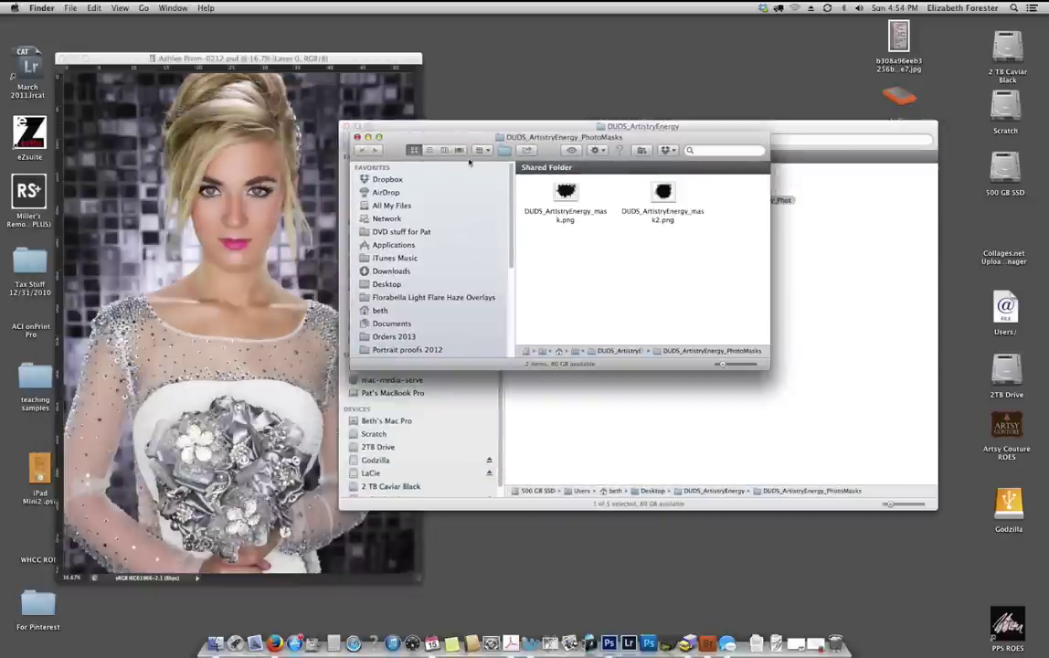
{"action": "double_click", "coordinate": [663, 190]}
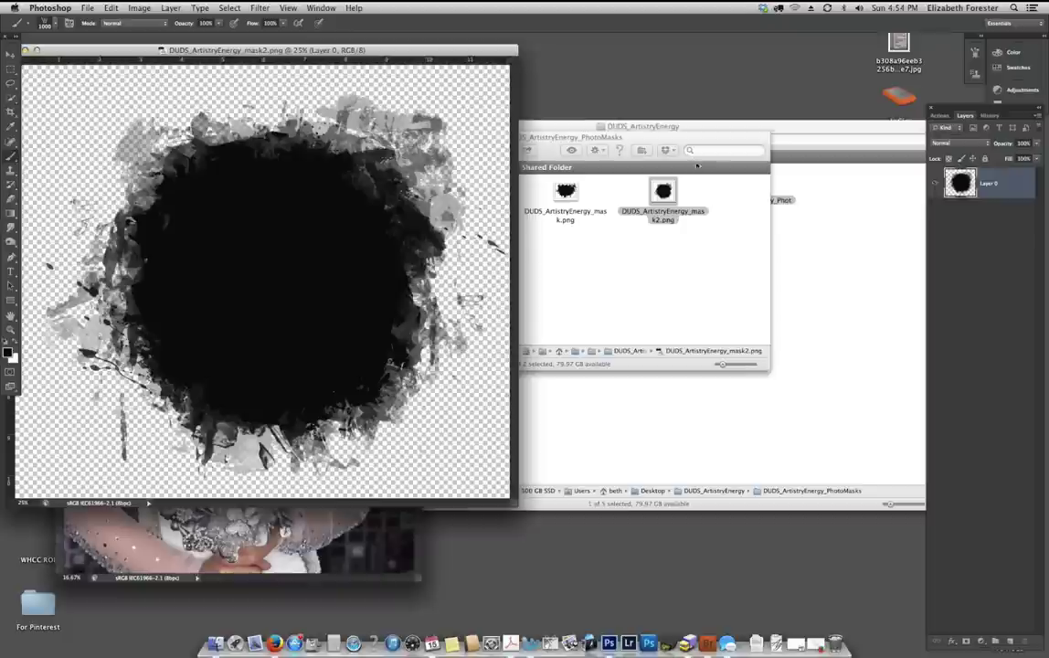
{"action": "left_click_drag", "start_coordinate": [674, 141], "coordinate": [839, 178]}
{"action": "left_click", "coordinate": [524, 178]}
{"action": "left_click", "coordinate": [416, 123]}
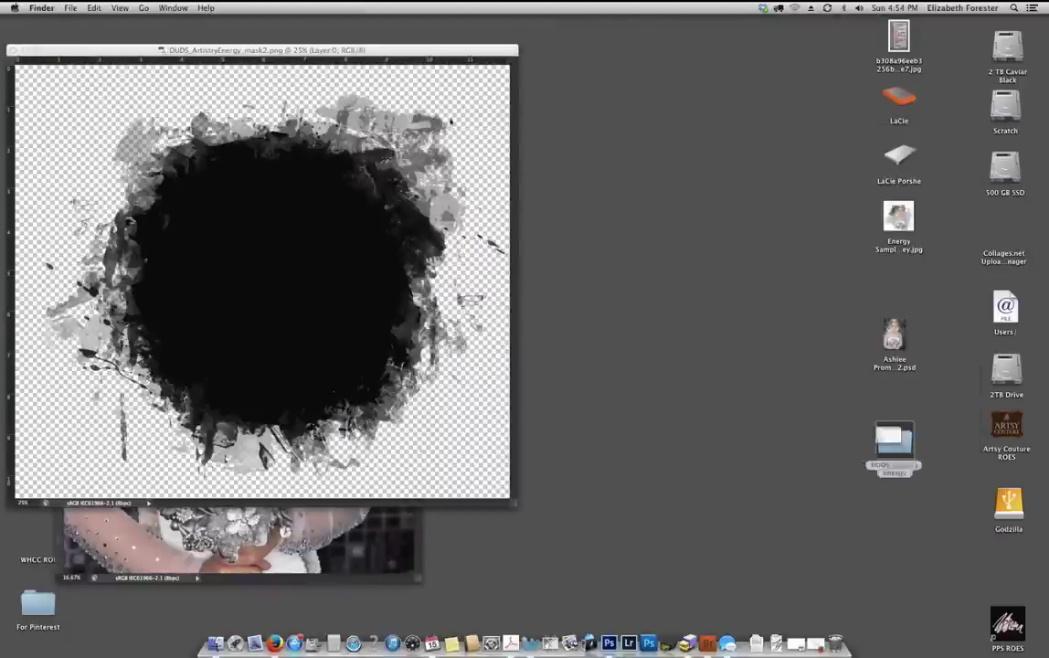
Zoom the mask image out to 16.7%, enlarge its window, and place it partly over the portrait window.
{"action": "left_click", "coordinate": [394, 50]}
{"action": "left_click_drag", "start_coordinate": [453, 51], "coordinate": [804, 89]}
{"action": "key", "text": "super+minus"}
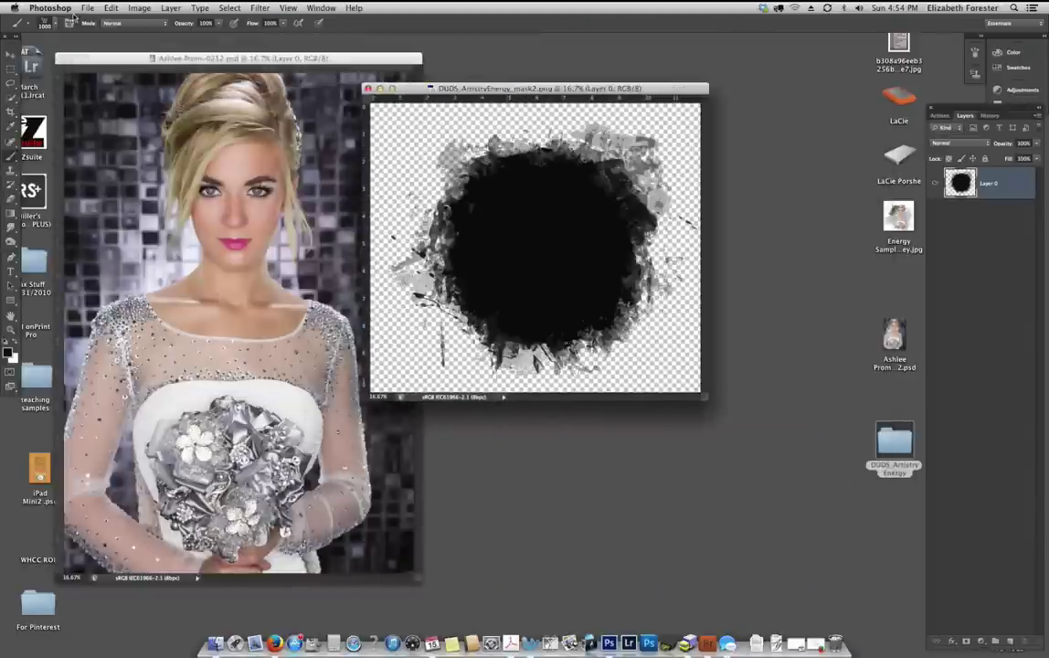
{"action": "left_click_drag", "start_coordinate": [713, 403], "coordinate": [868, 570]}
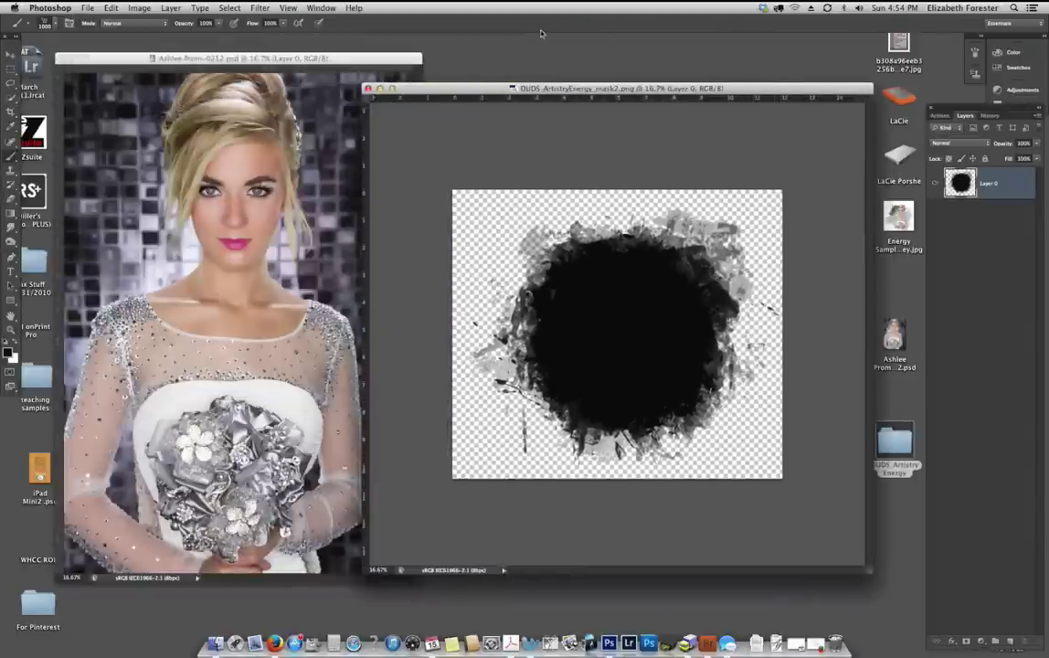
{"action": "left_click_drag", "start_coordinate": [551, 95], "coordinate": [489, 90]}
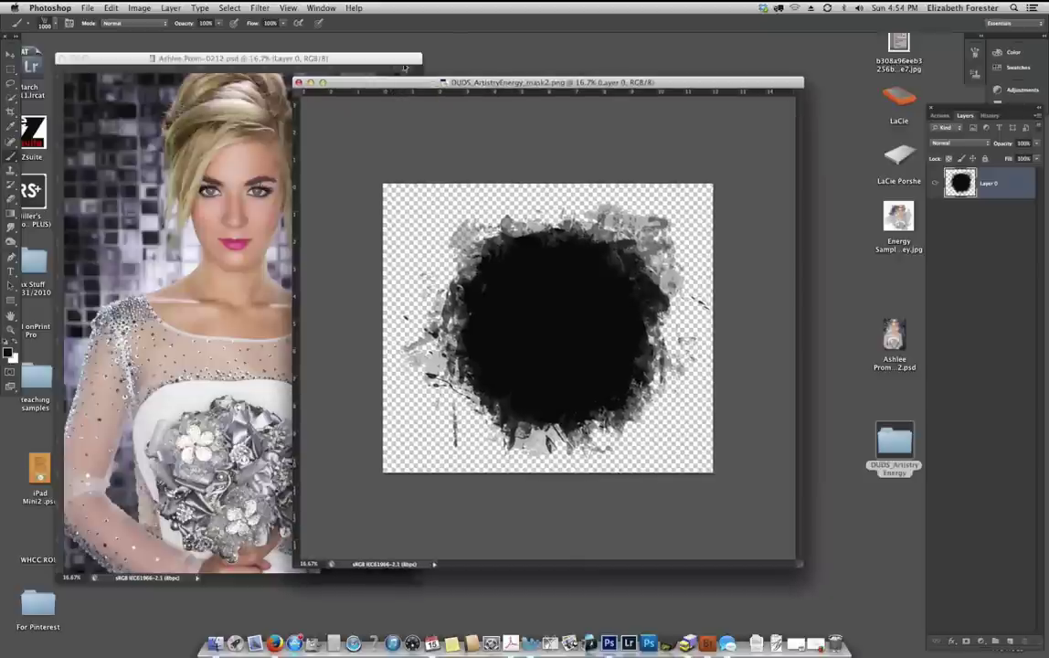
{"action": "left_click_drag", "start_coordinate": [399, 94], "coordinate": [380, 91]}
Set the mask image's canvas size to 20 by 20 inches and fit the whole canvas in an enlarged window.
{"action": "left_click", "coordinate": [139, 7]}
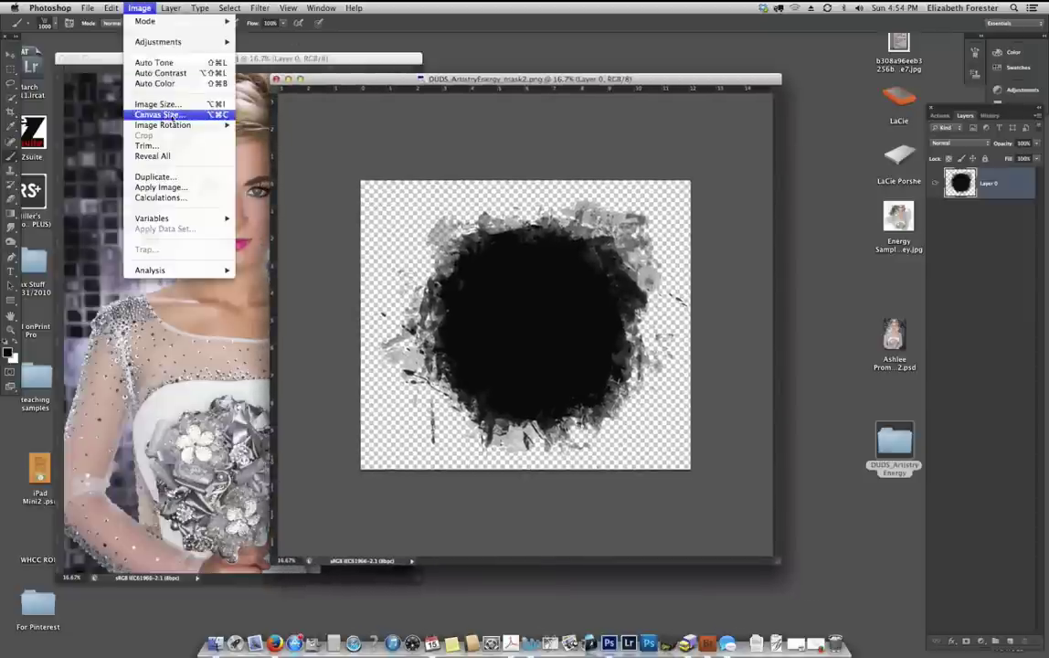
{"action": "left_click", "coordinate": [177, 117]}
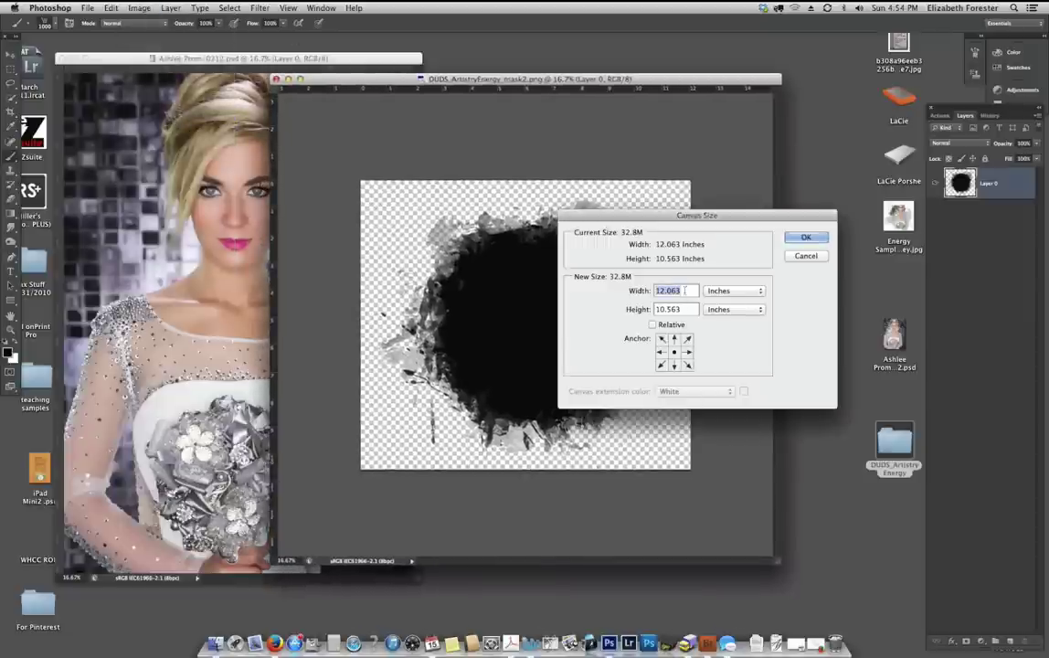
{"action": "type", "text": "20"}
{"action": "key", "text": "Tab"}
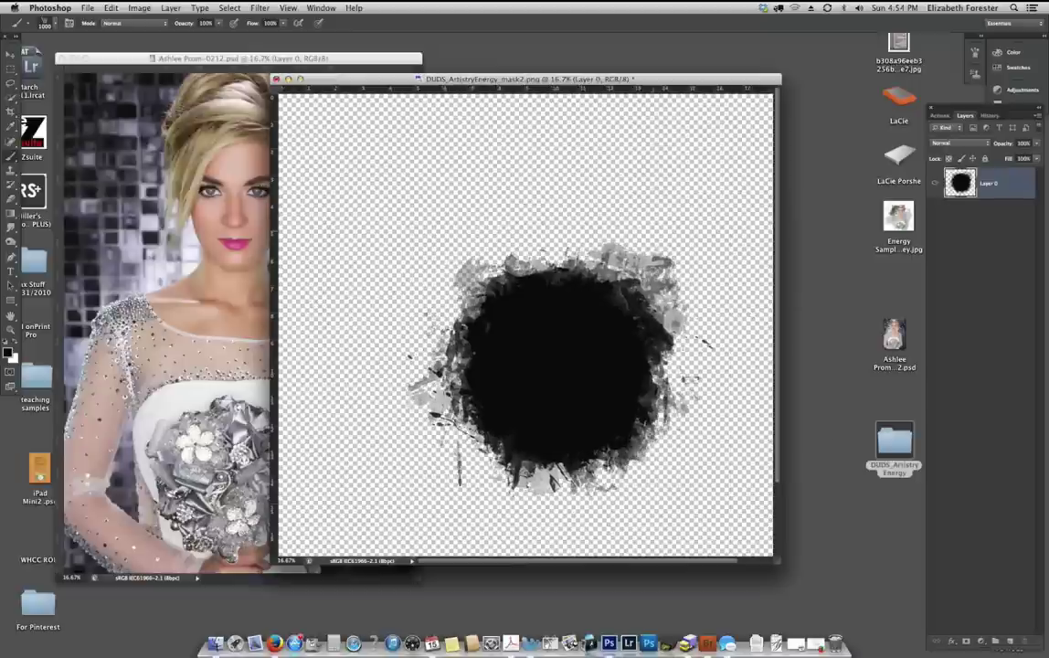
{"action": "key", "text": "Return"}
{"action": "key", "text": "super+minus"}
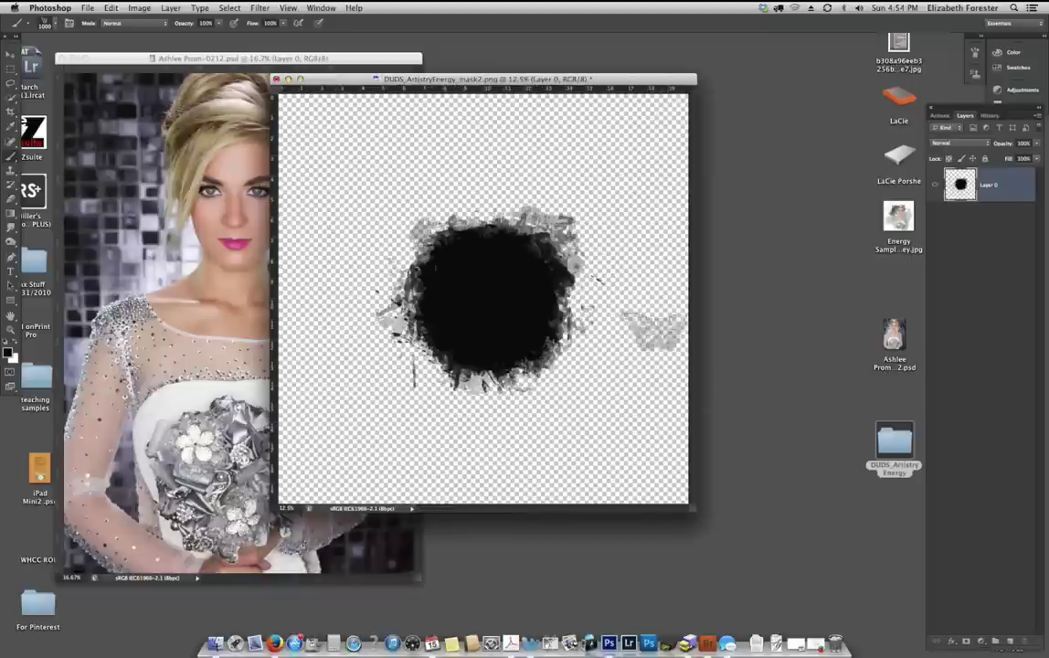
{"action": "left_click_drag", "start_coordinate": [695, 508], "coordinate": [795, 564]}
Move the black mask shape into the upper part of the canvas and duplicate its layer.
{"action": "left_click", "coordinate": [12, 55]}
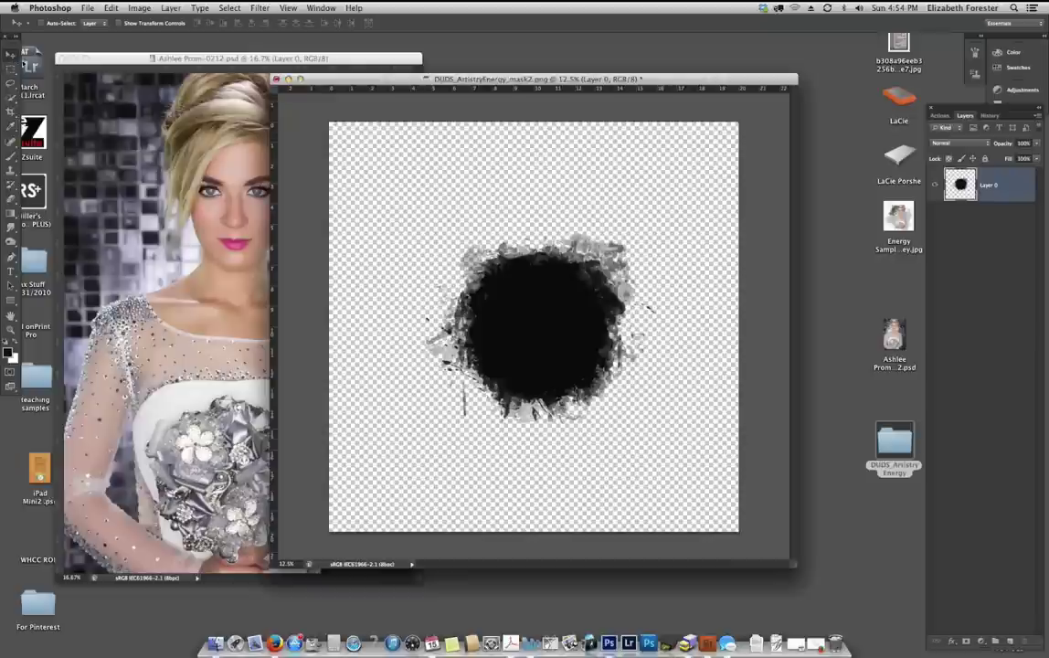
{"action": "left_click_drag", "start_coordinate": [530, 298], "coordinate": [541, 272]}
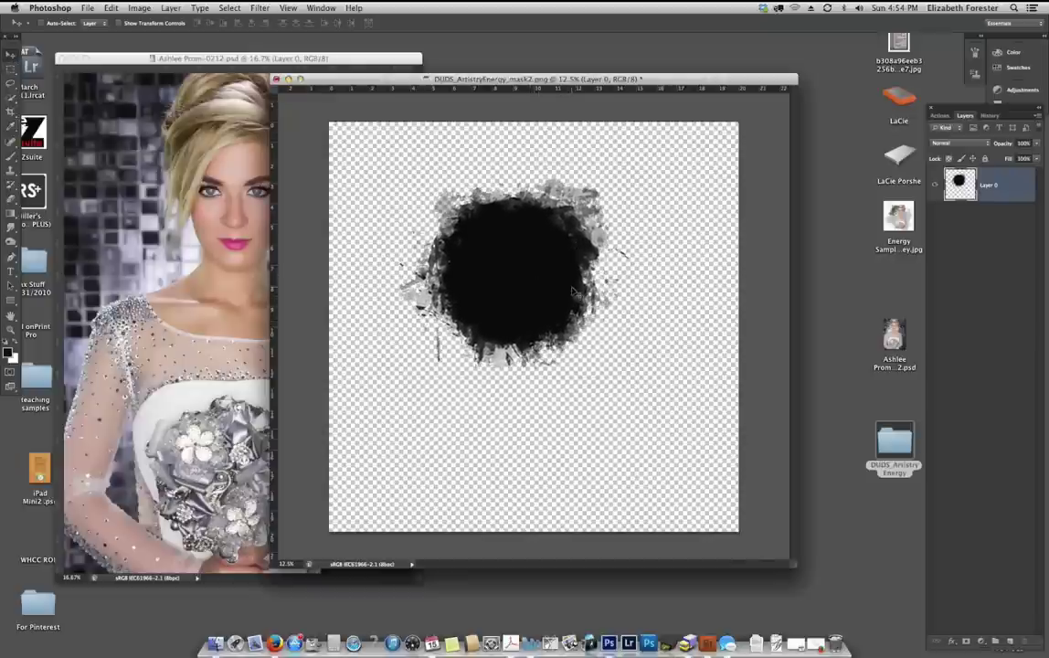
{"action": "left_click_drag", "start_coordinate": [1017, 187], "coordinate": [1007, 639]}
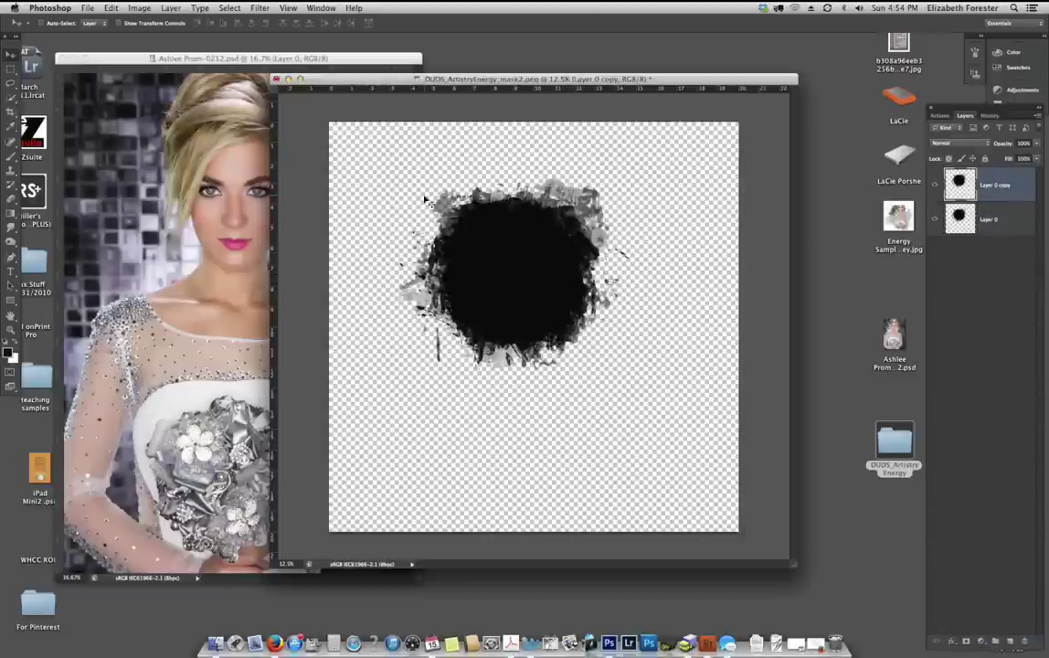
Move the duplicated mask below the original, rotate it about 36° and scale it to about 117%.
{"action": "left_click_drag", "start_coordinate": [540, 263], "coordinate": [578, 389]}
{"action": "key", "text": "super+t"}
{"action": "left_click_drag", "start_coordinate": [684, 403], "coordinate": [639, 462]}
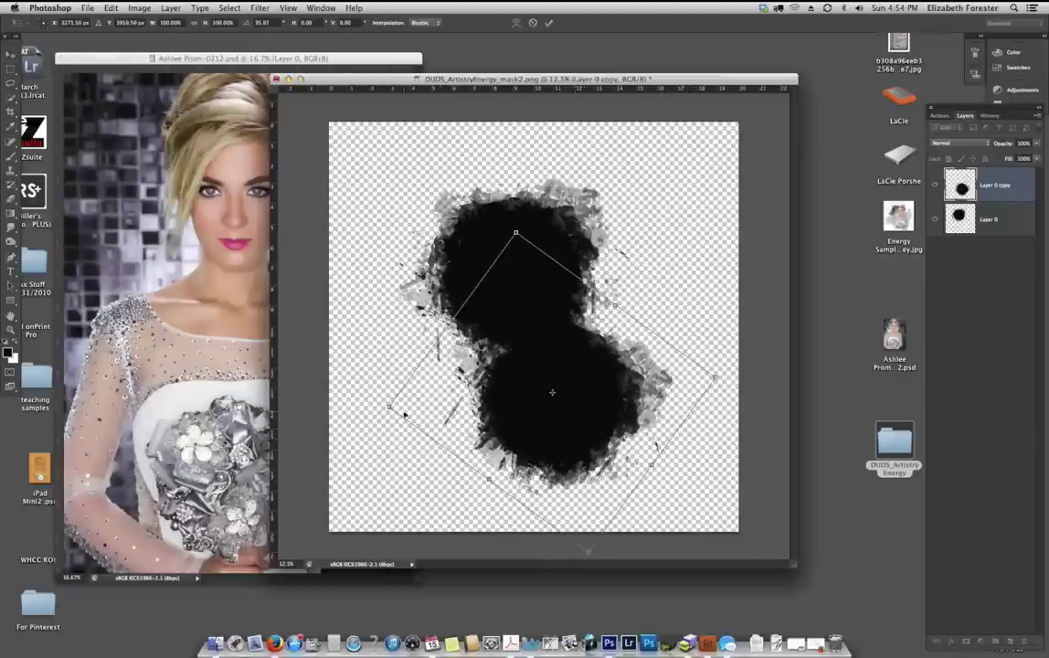
{"action": "left_click_drag", "start_coordinate": [388, 408], "coordinate": [349, 411]}
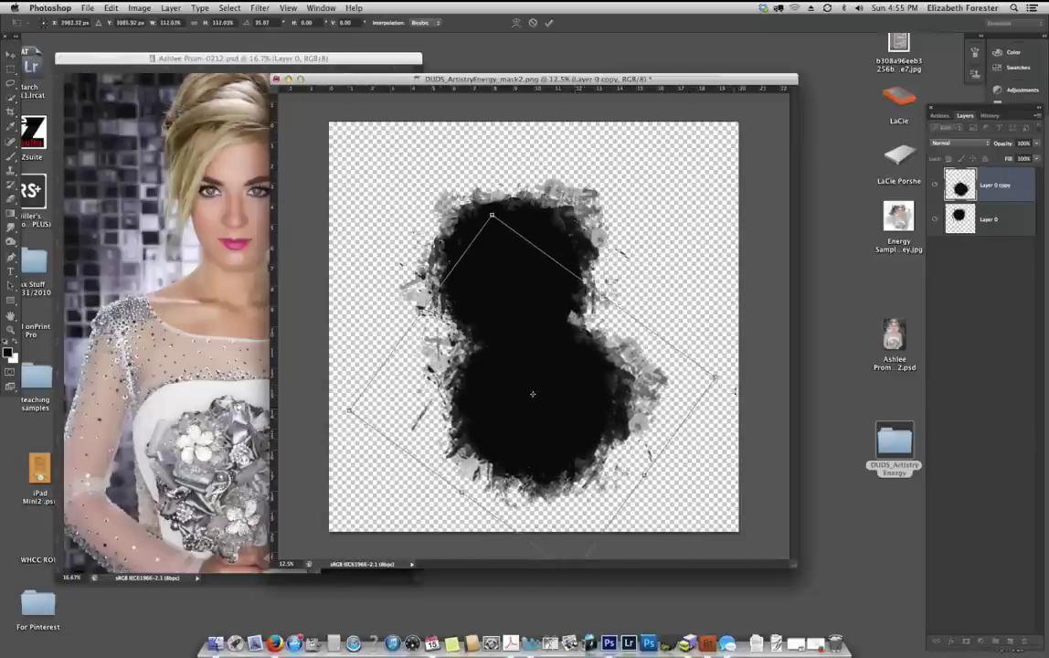
{"action": "left_click_drag", "start_coordinate": [715, 377], "coordinate": [730, 377]}
{"action": "left_click_drag", "start_coordinate": [592, 370], "coordinate": [597, 374]}
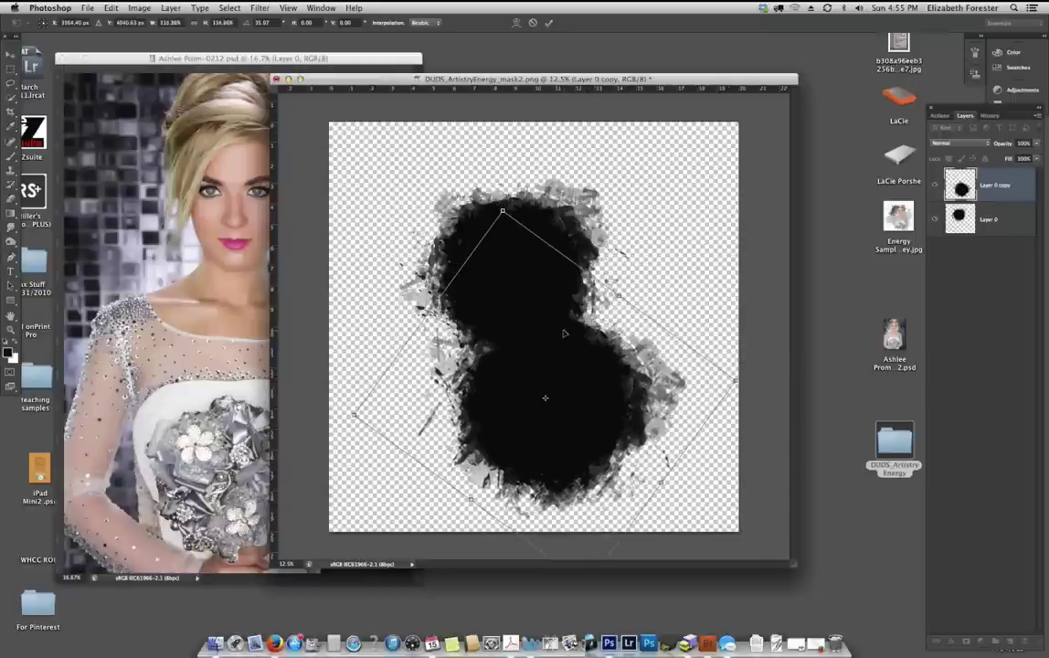
{"action": "key", "text": "Return"}
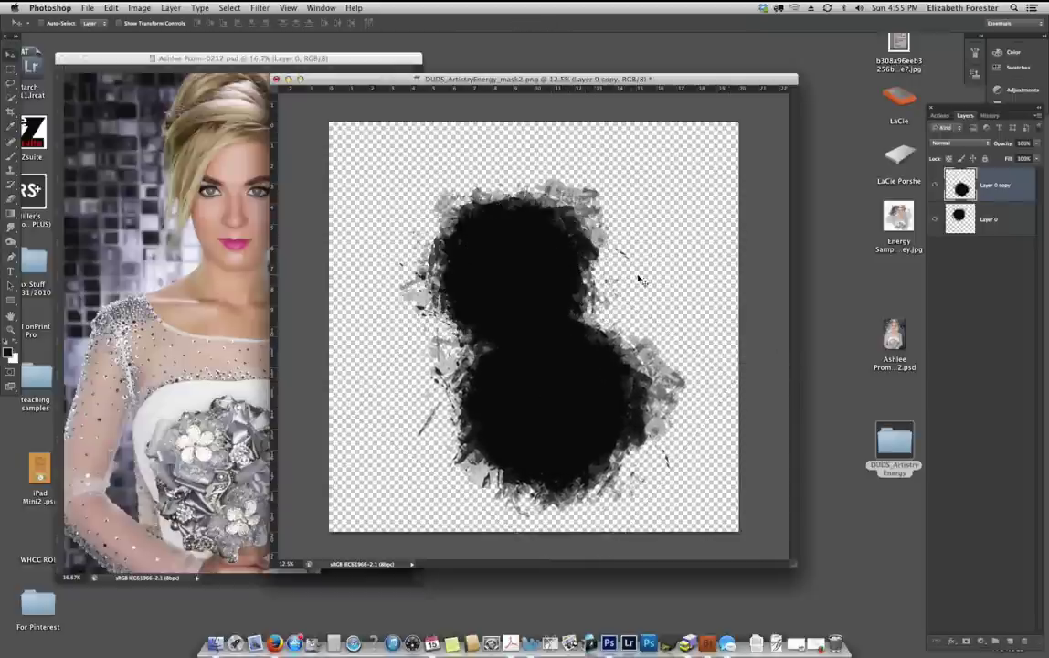
Enlarge and reposition the upper mask on Layer 0, and stretch its width to about 106%.
{"action": "left_click", "coordinate": [995, 216]}
{"action": "key", "text": "super+t"}
{"action": "left_click_drag", "start_coordinate": [632, 159], "coordinate": [669, 129]}
{"action": "left_click_drag", "start_coordinate": [567, 201], "coordinate": [545, 203]}
{"action": "key", "text": "Return"}
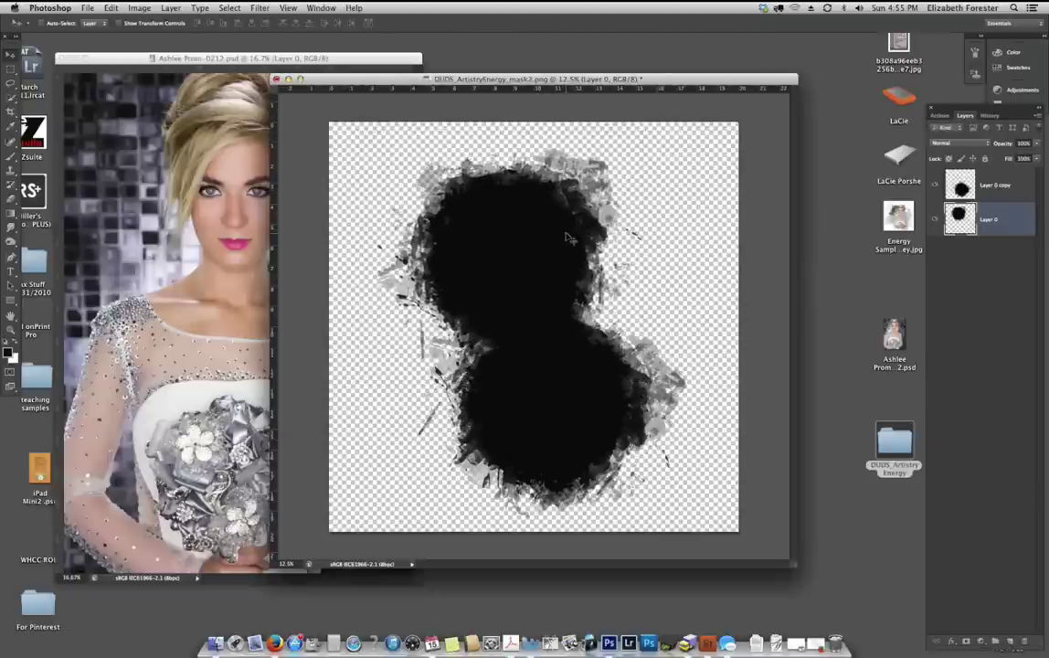
{"action": "key", "text": "super+t"}
{"action": "left_click_drag", "start_coordinate": [645, 256], "coordinate": [663, 256]}
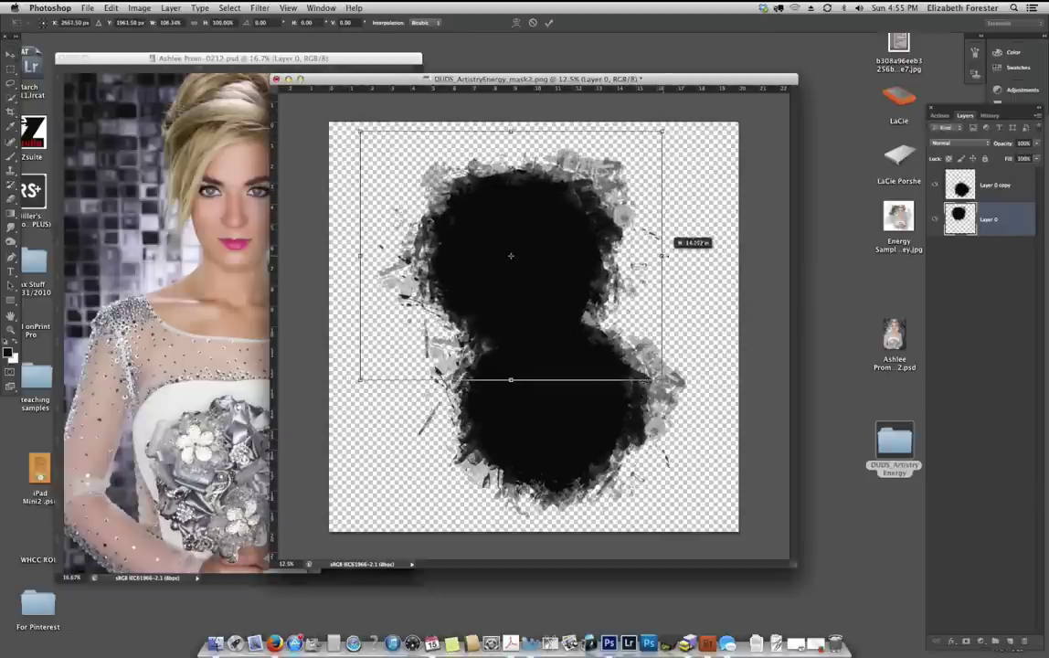
{"action": "key", "text": "Return"}
Stretch the lower mask copy's height to about 117% and shift it down to the canvas's bottom edge.
{"action": "key", "text": "alt+bracketright"}
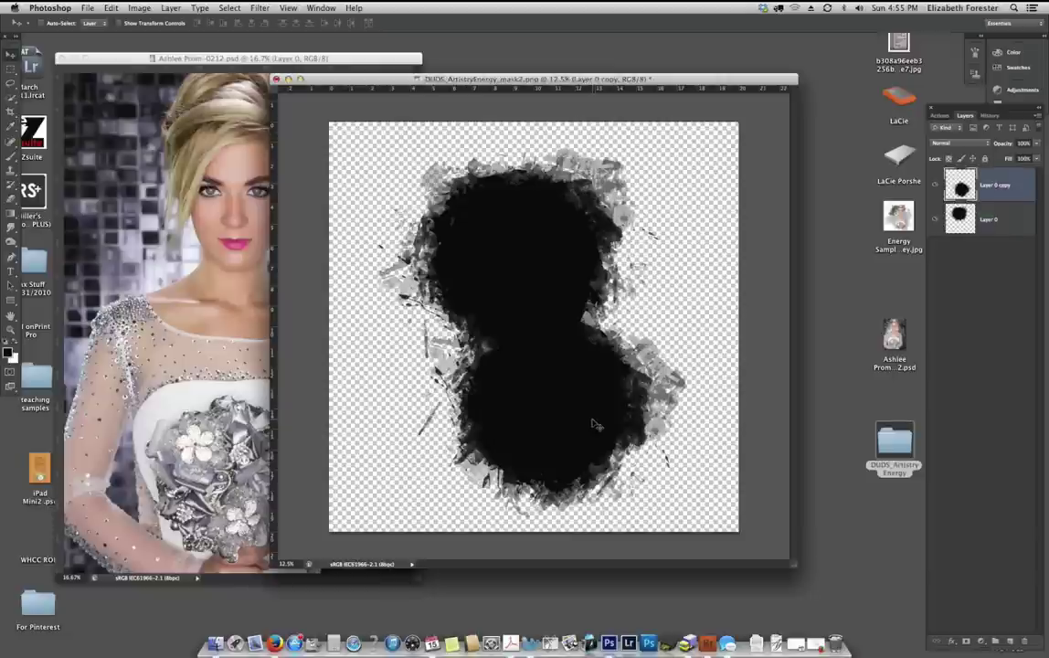
{"action": "key", "text": "super+t"}
{"action": "left_click_drag", "start_coordinate": [551, 272], "coordinate": [551, 227]}
{"action": "left_click_drag", "start_coordinate": [600, 332], "coordinate": [602, 363]}
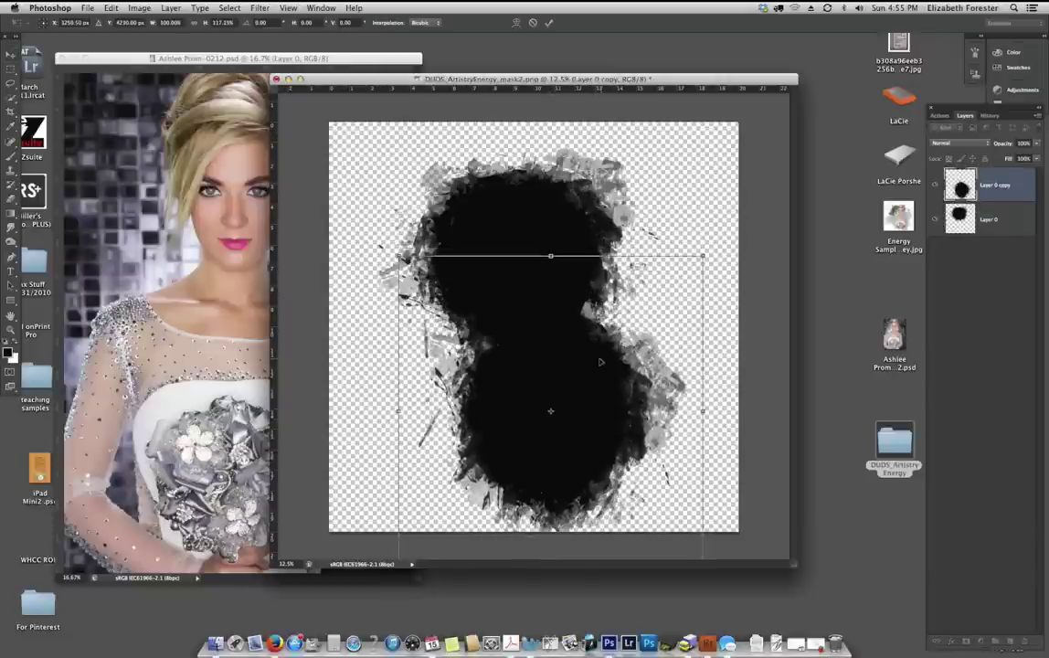
{"action": "key", "text": "Return"}
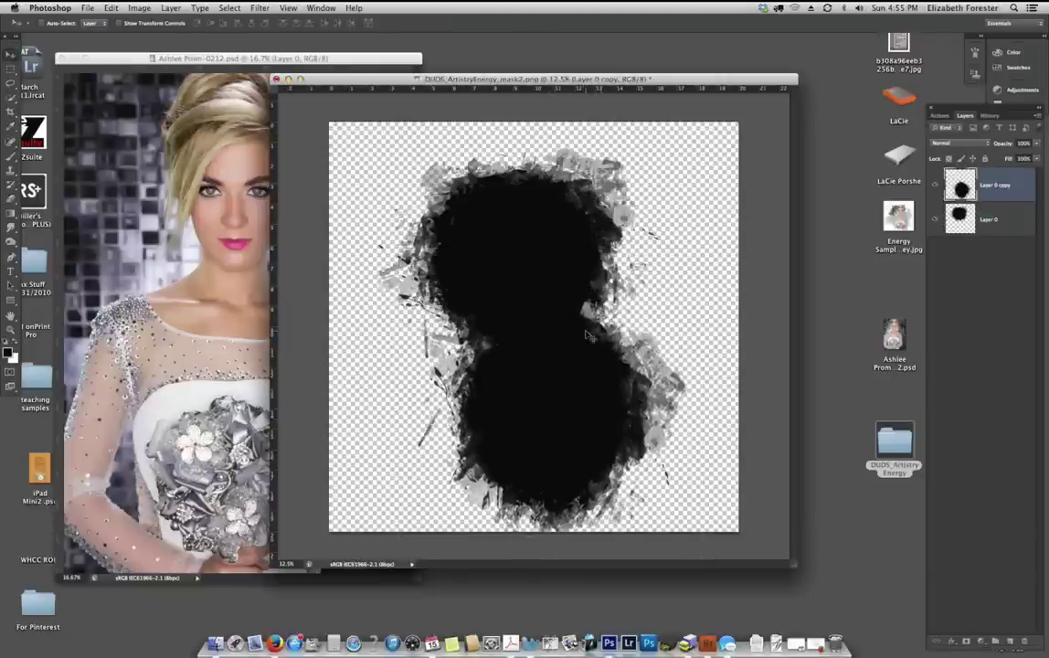
Copy the portrait layer into the mask document and position it over both mask shapes with the full head in frame.
{"action": "left_click", "coordinate": [191, 112]}
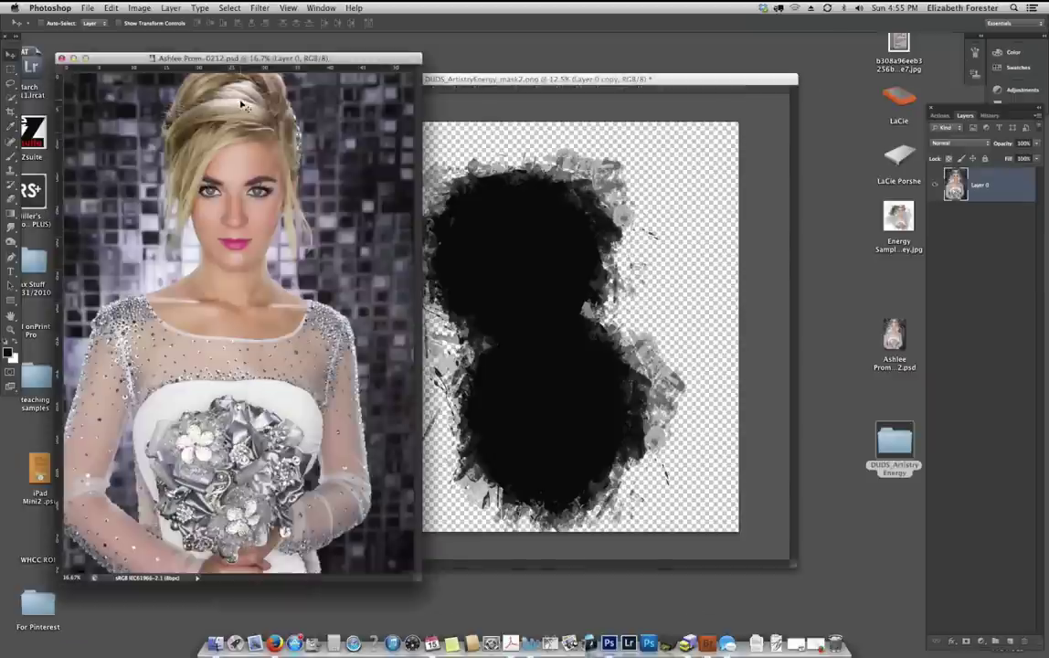
{"action": "left_click_drag", "start_coordinate": [363, 58], "coordinate": [363, 59]}
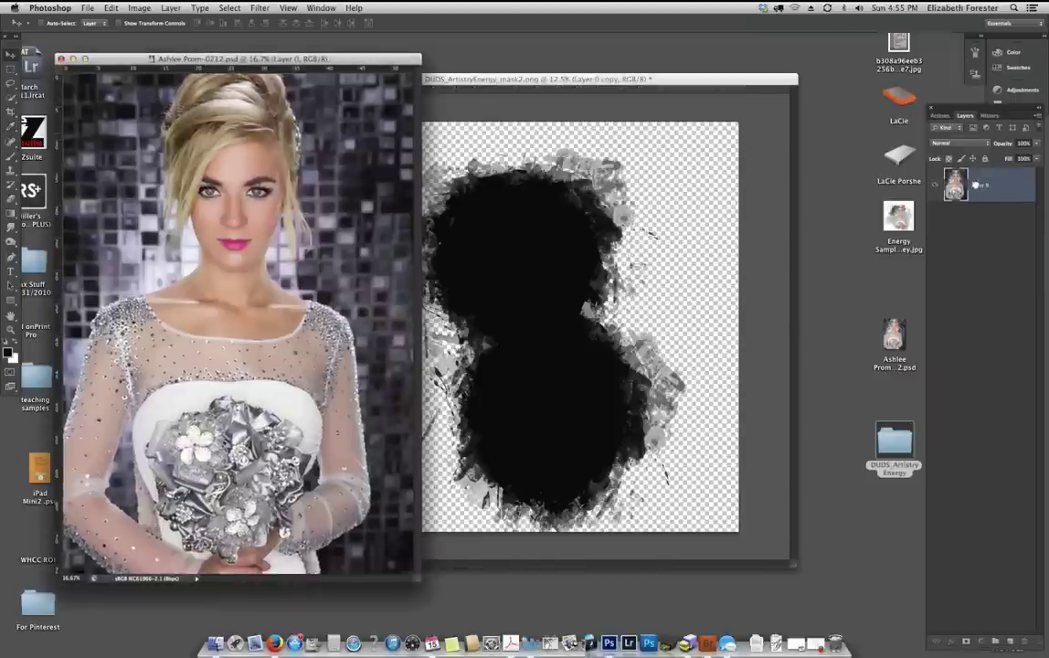
{"action": "left_click_drag", "start_coordinate": [976, 185], "coordinate": [567, 231]}
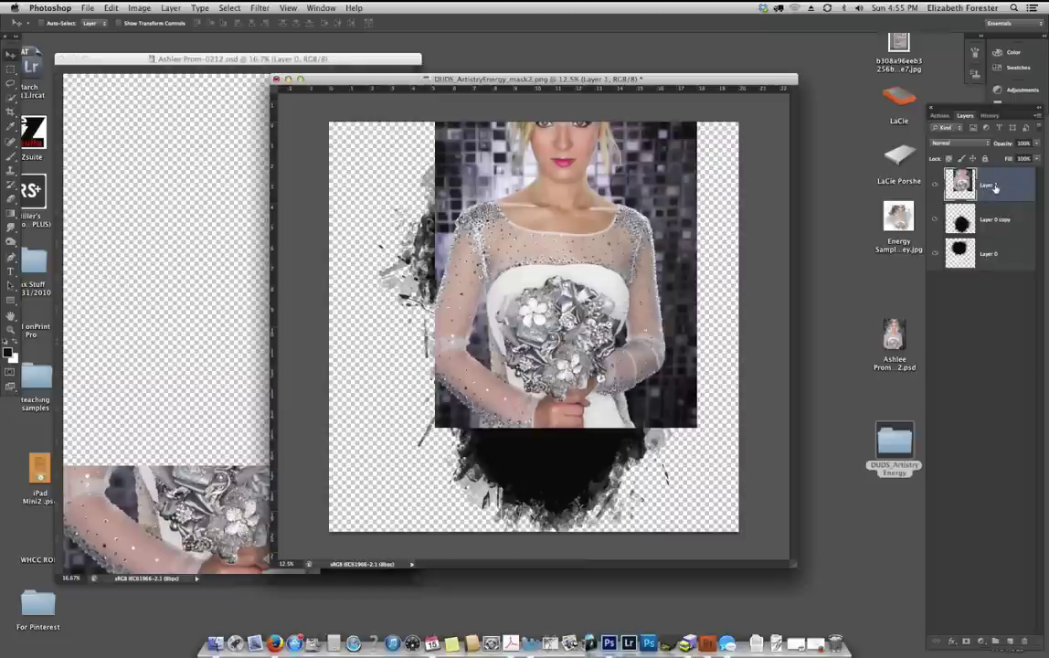
{"action": "left_click_drag", "start_coordinate": [532, 222], "coordinate": [516, 296]}
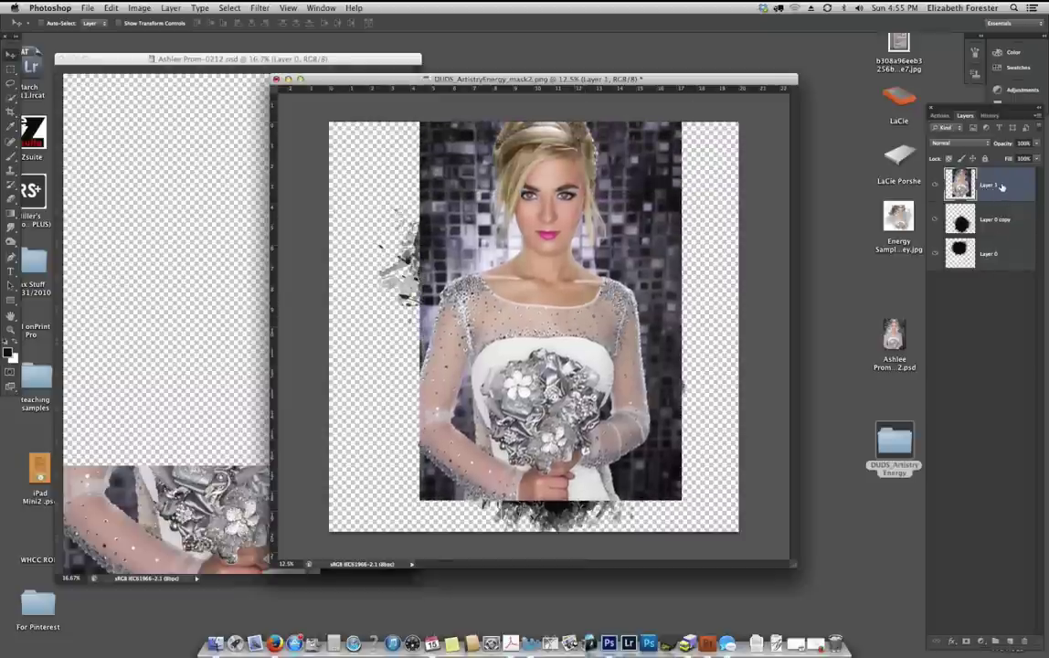
Duplicate the portrait layer between the two mask layers and clip each portrait to the mask directly beneath it.
{"action": "key", "text": "super+j"}
{"action": "left_click_drag", "start_coordinate": [991, 185], "coordinate": [980, 272]}
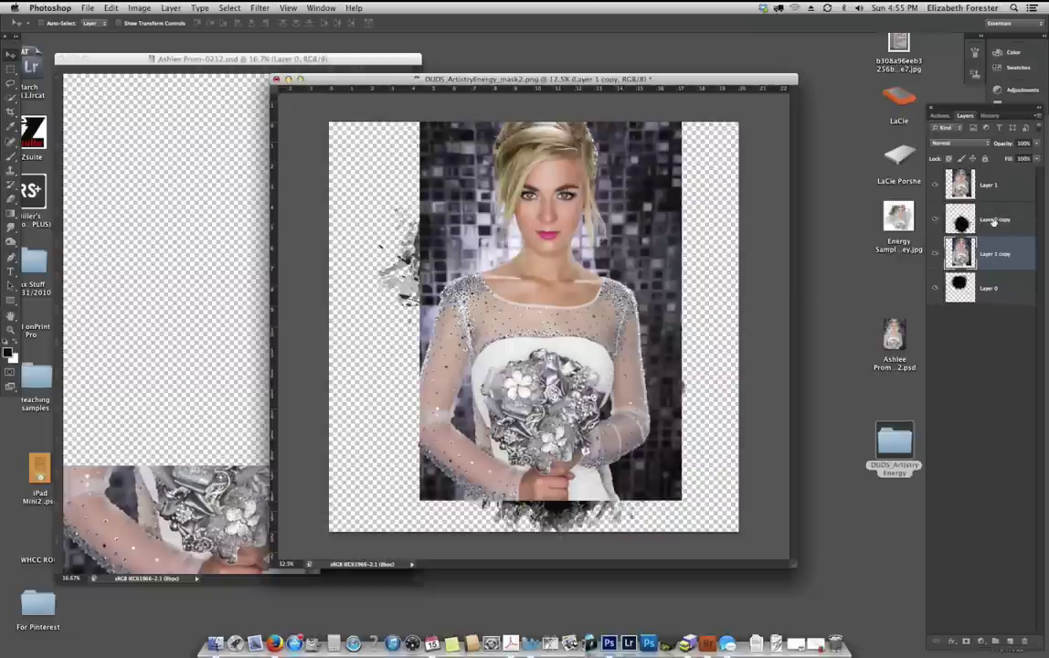
{"action": "left_click", "coordinate": [995, 278]}
{"action": "left_click", "coordinate": [999, 267], "text": "alt"}
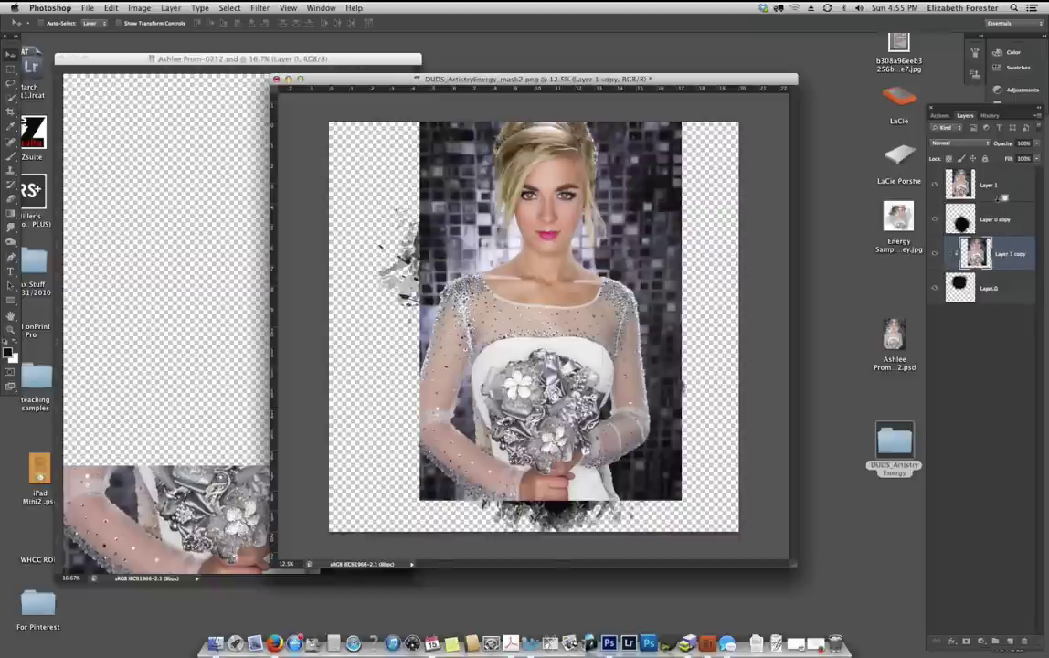
{"action": "left_click", "coordinate": [1003, 200], "text": "alt"}
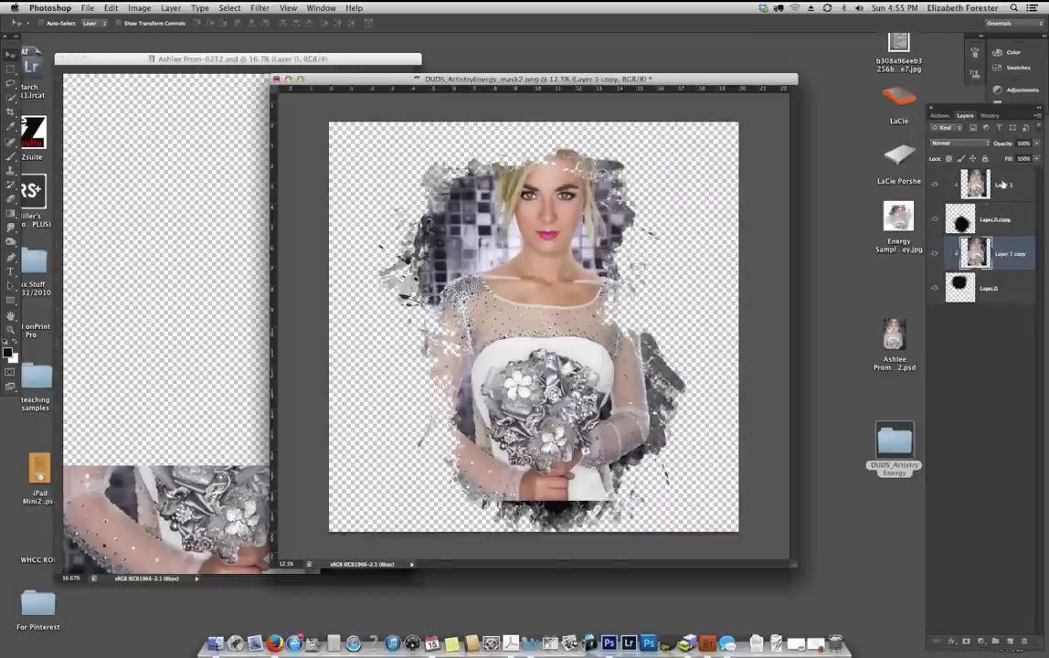
Select both clipped portrait layers and move them down together so the full hairstyle fits within the upper mask.
{"action": "left_click", "coordinate": [1002, 186]}
{"action": "left_click", "coordinate": [1006, 255]}
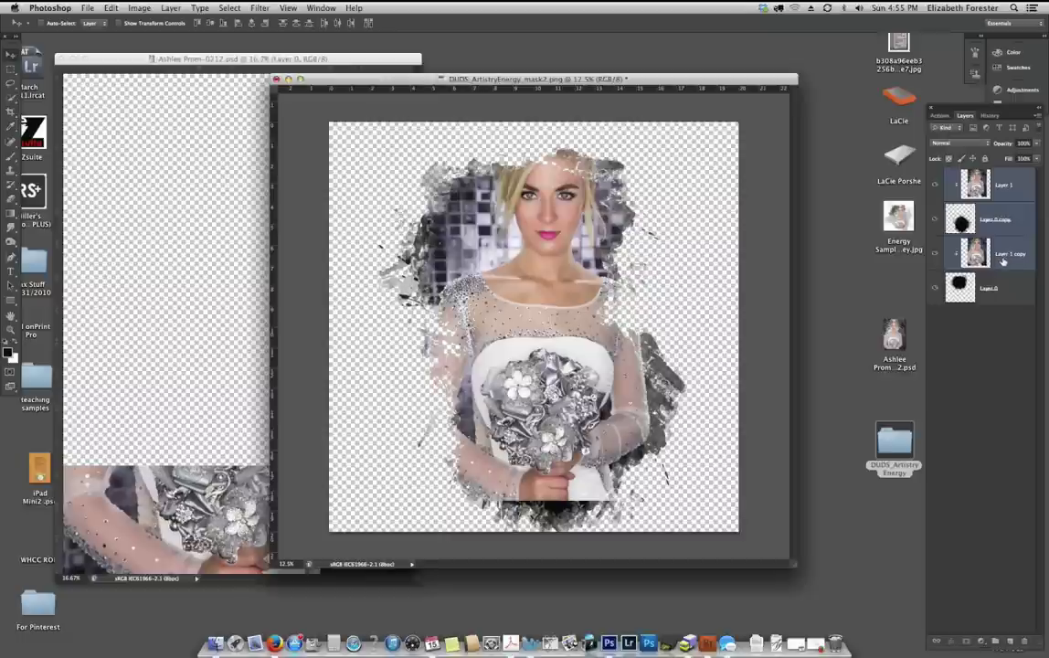
{"action": "left_click", "coordinate": [999, 188], "text": "super"}
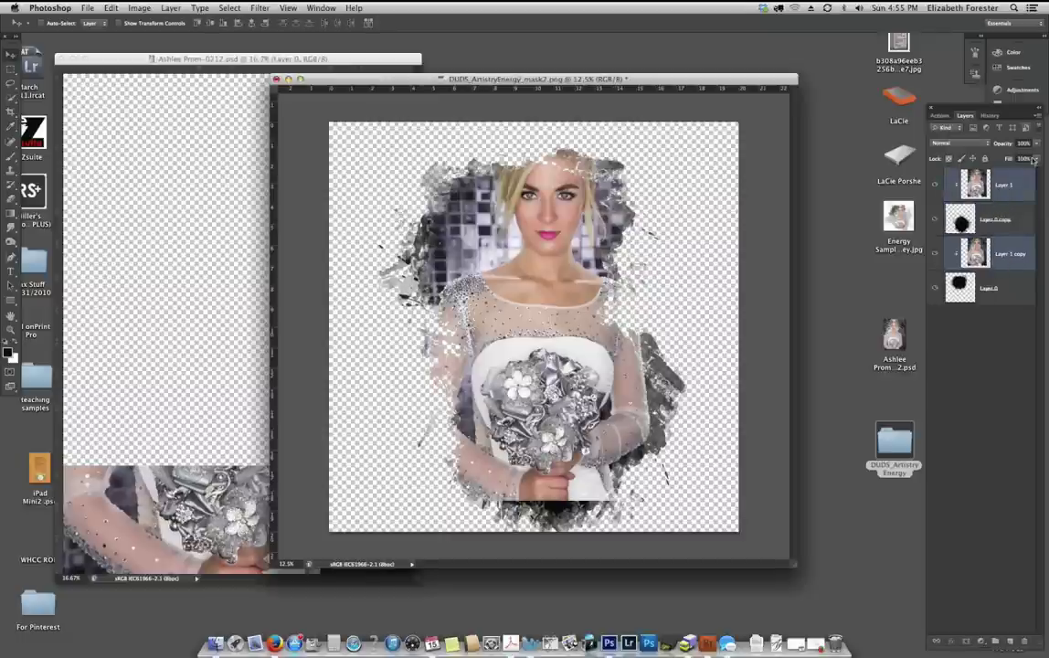
{"action": "left_click_drag", "start_coordinate": [578, 219], "coordinate": [583, 267]}
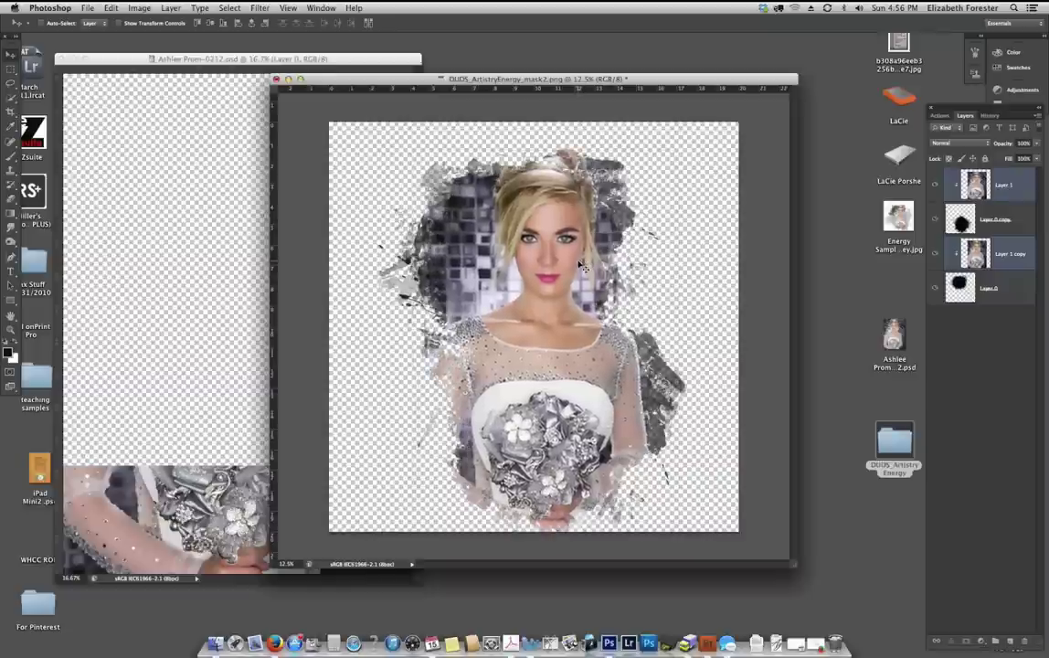
Scale both clipped portraits together to about 108% and reposition them over the mask shapes.
{"action": "key", "text": "super+t"}
{"action": "left_click_drag", "start_coordinate": [422, 151], "coordinate": [400, 122]}
{"action": "mouse_move", "coordinate": [606, 224]}
{"action": "left_mouse_down"}
{"action": "mouse_move", "coordinate": [606, 256]}
{"action": "mouse_move", "coordinate": [618, 231]}
{"action": "left_mouse_up"}
{"action": "left_click_drag", "start_coordinate": [683, 154], "coordinate": [686, 146]}
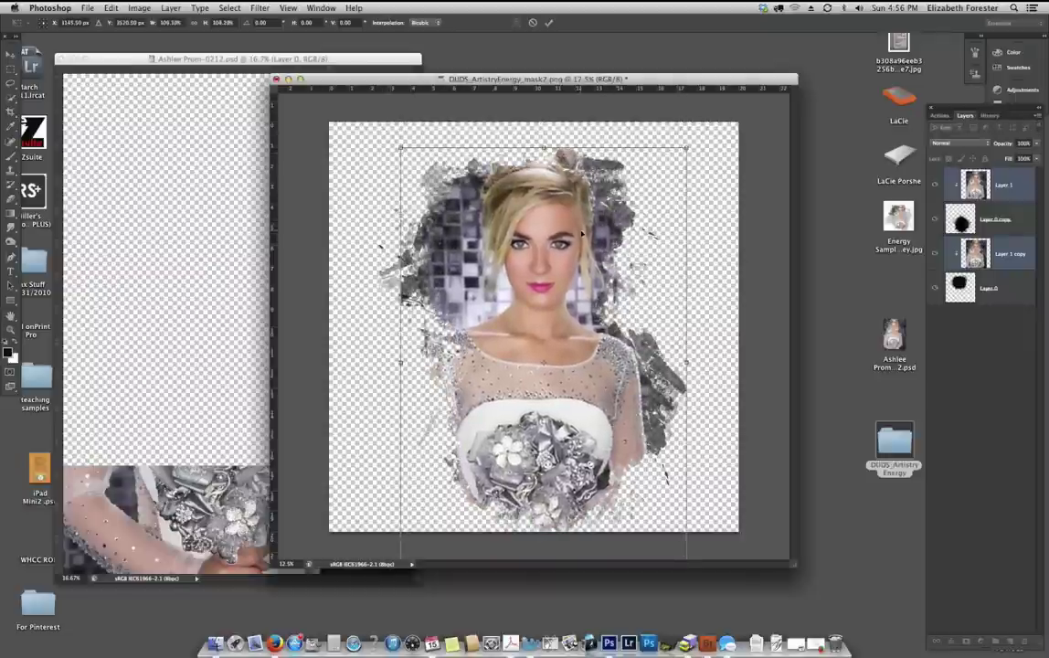
{"action": "key", "text": "Return"}
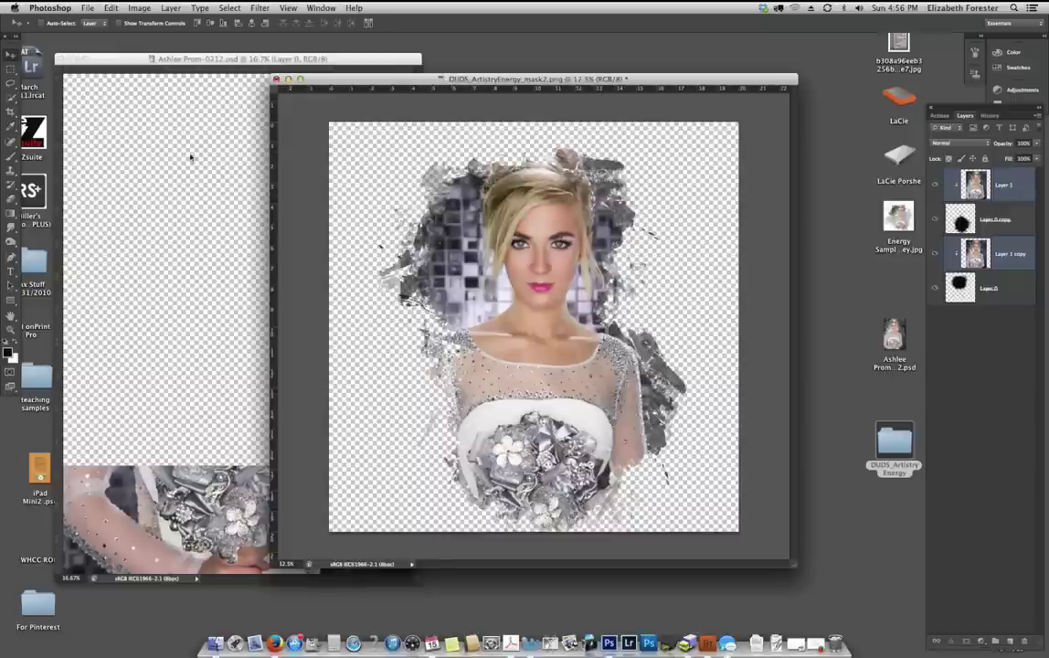
Close the source portrait document, then enlarge and reposition the mask composite's window with the lower portrait copy's layer selected.
{"action": "left_click", "coordinate": [157, 166]}
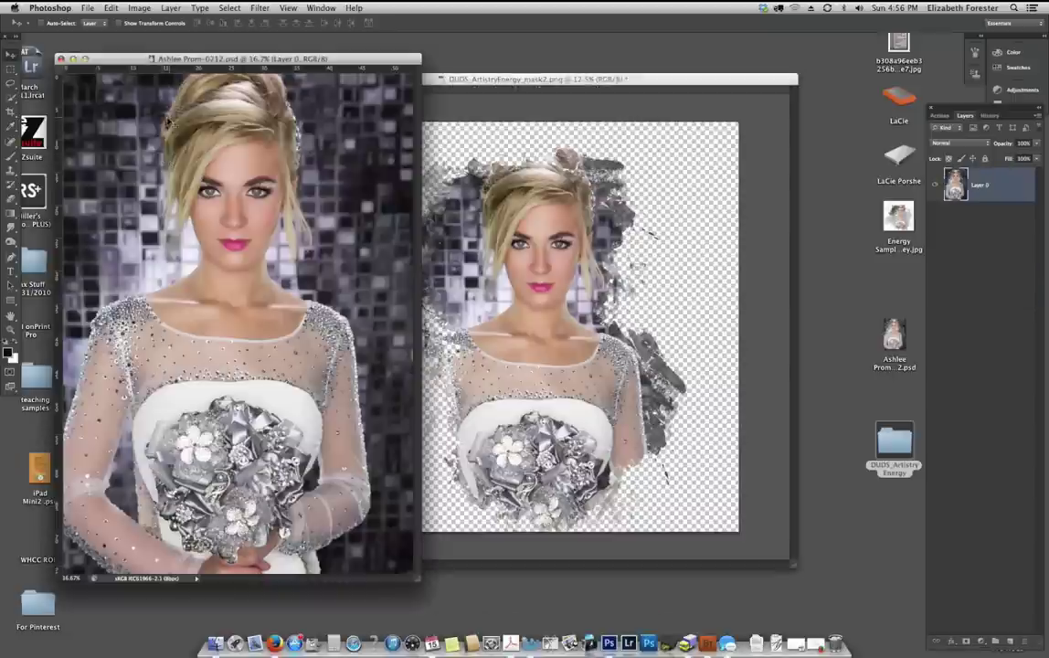
{"action": "left_click", "coordinate": [60, 59]}
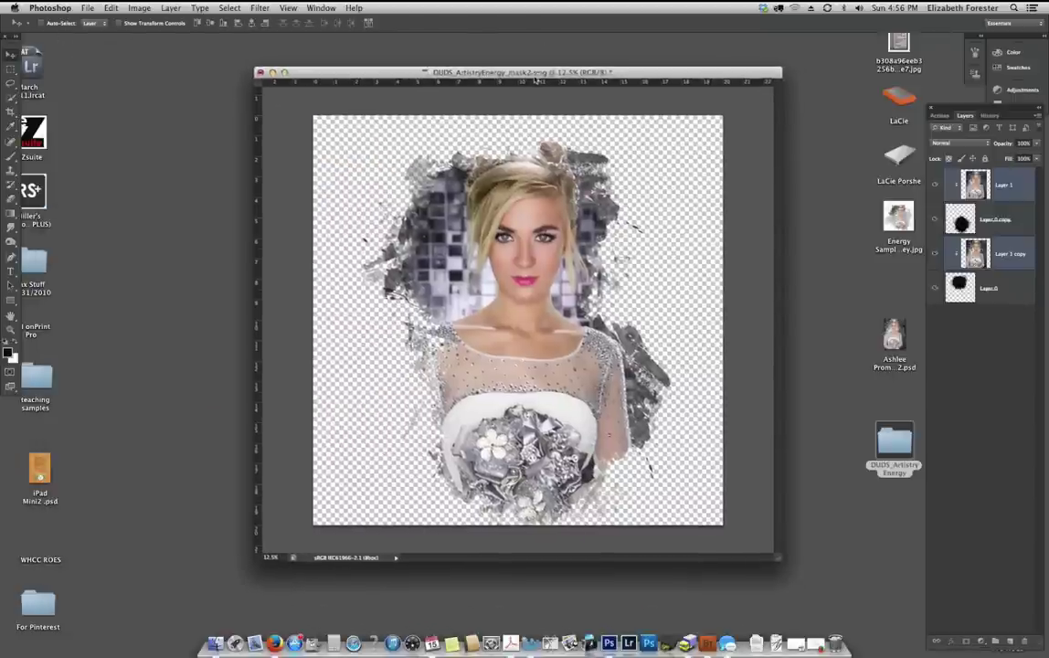
{"action": "left_click", "coordinate": [1013, 256]}
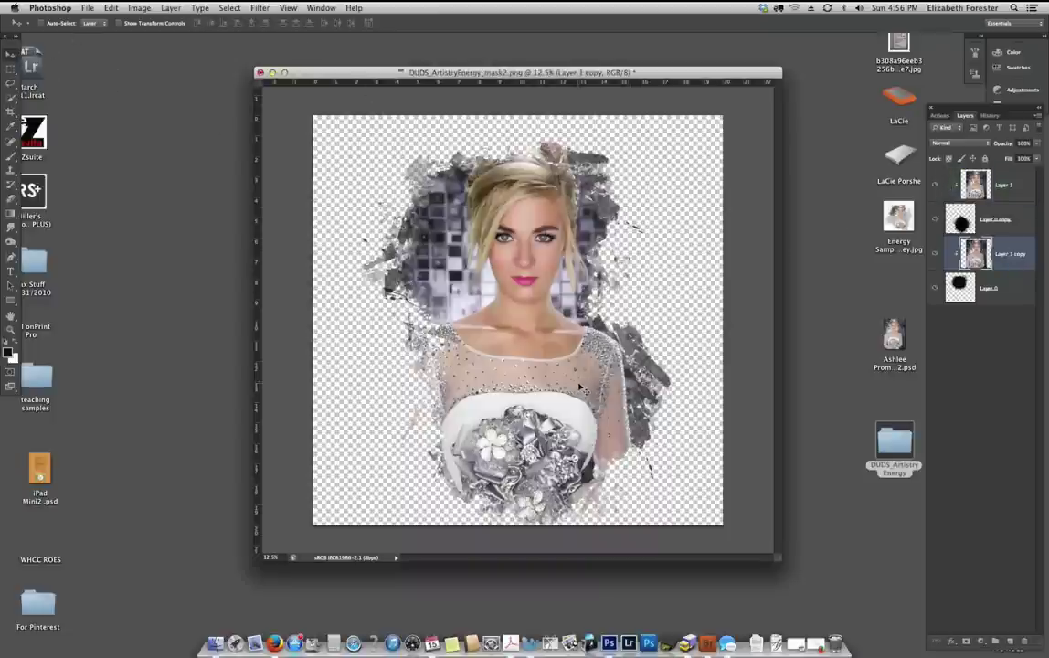
{"action": "mouse_move", "coordinate": [567, 384]}
{"action": "left_mouse_down"}
{"action": "mouse_move", "coordinate": [603, 382]}
{"action": "mouse_move", "coordinate": [509, 383]}
{"action": "mouse_move", "coordinate": [564, 385]}
{"action": "left_mouse_up"}
{"action": "left_click_drag", "start_coordinate": [585, 77], "coordinate": [537, 65]}
{"action": "left_click_drag", "start_coordinate": [732, 551], "coordinate": [787, 585]}
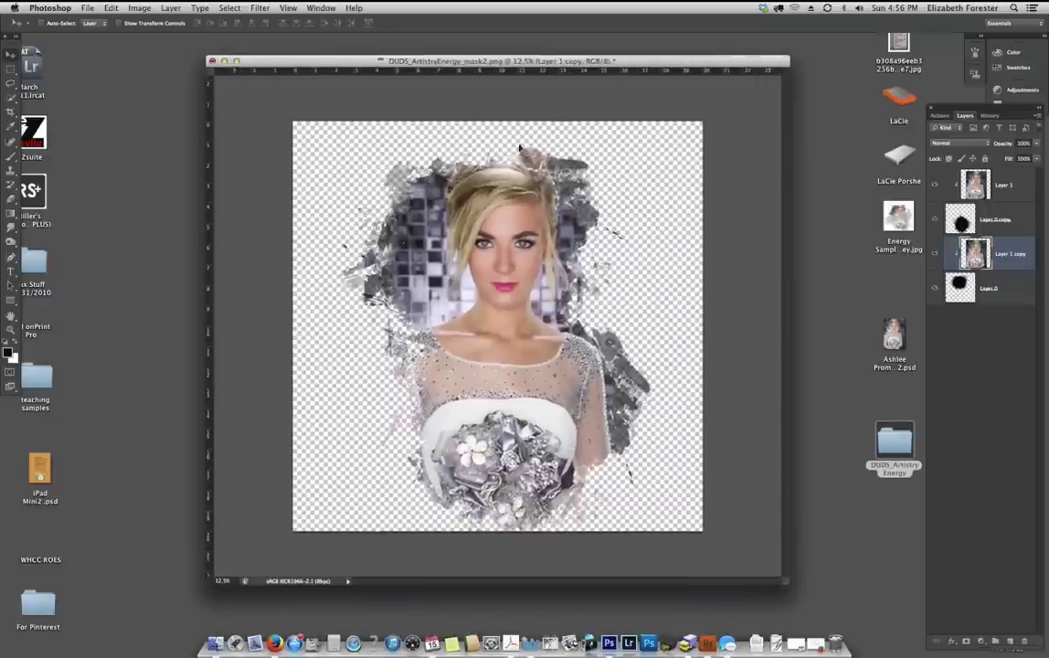
{"action": "left_click_drag", "start_coordinate": [424, 64], "coordinate": [405, 69]}
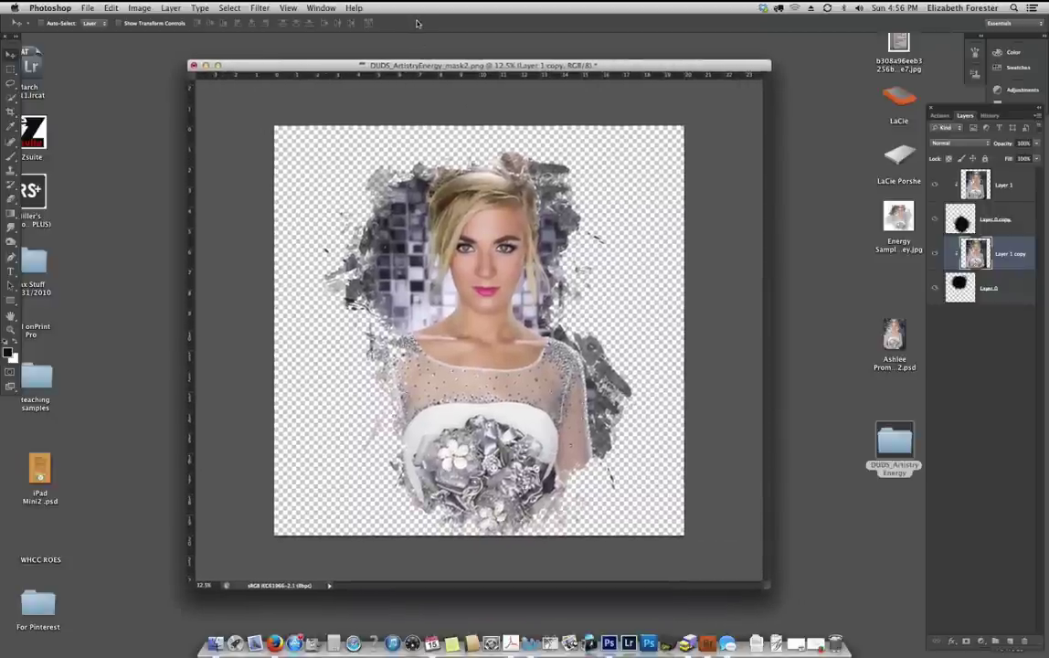
Add a new blank layer and place it beneath Layer 0 at the bottom of the layer stack.
{"action": "left_click", "coordinate": [991, 291]}
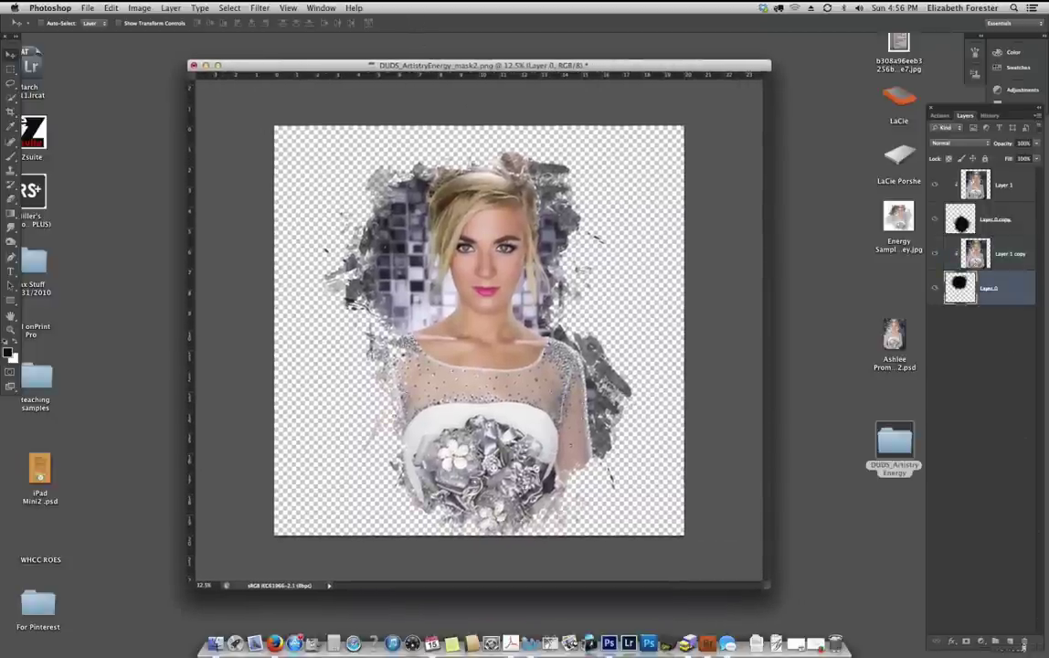
{"action": "left_click", "coordinate": [1010, 641]}
{"action": "left_click_drag", "start_coordinate": [995, 288], "coordinate": [996, 343]}
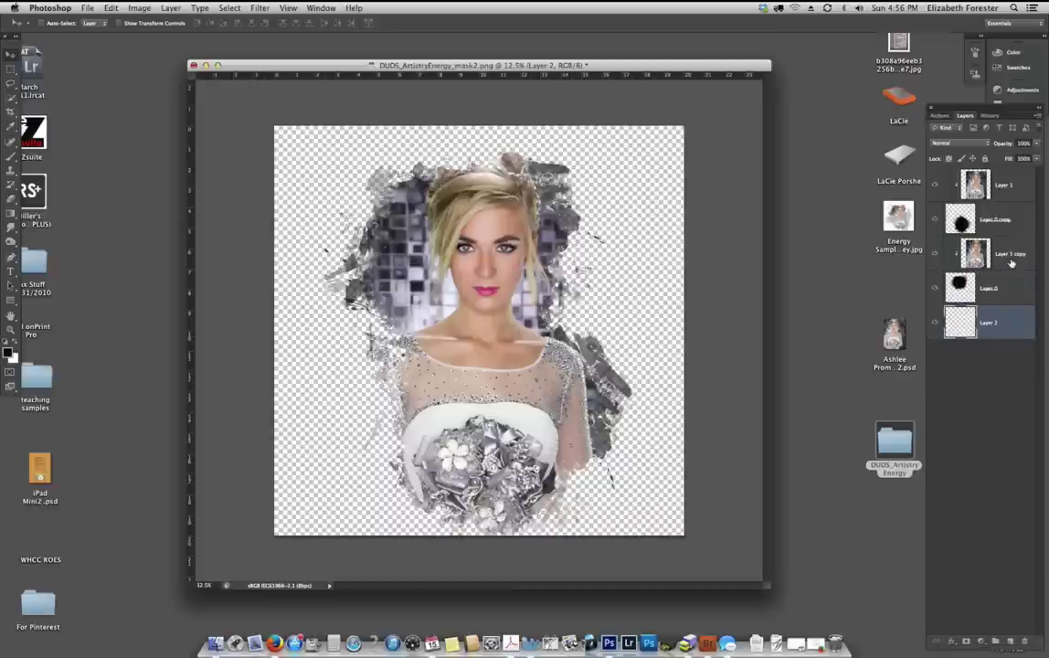
{"action": "left_click_drag", "start_coordinate": [501, 74], "coordinate": [481, 68]}
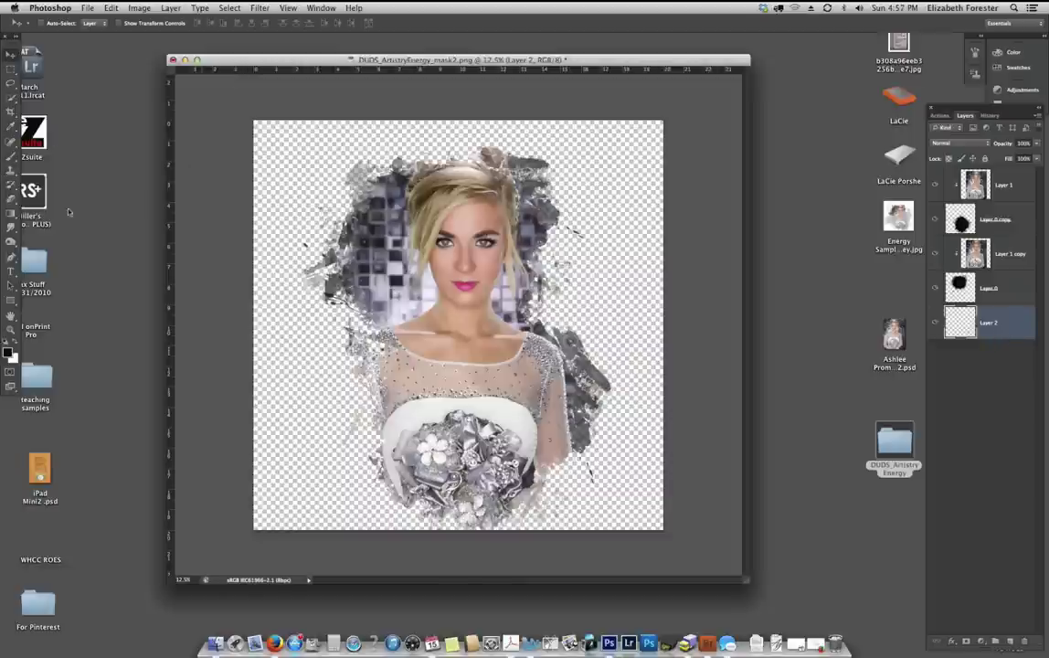
Choose the 2500 px circular stamp brush and set the foreground colour to #7b7a8f, sampled from the image.
{"action": "left_click", "coordinate": [11, 154]}
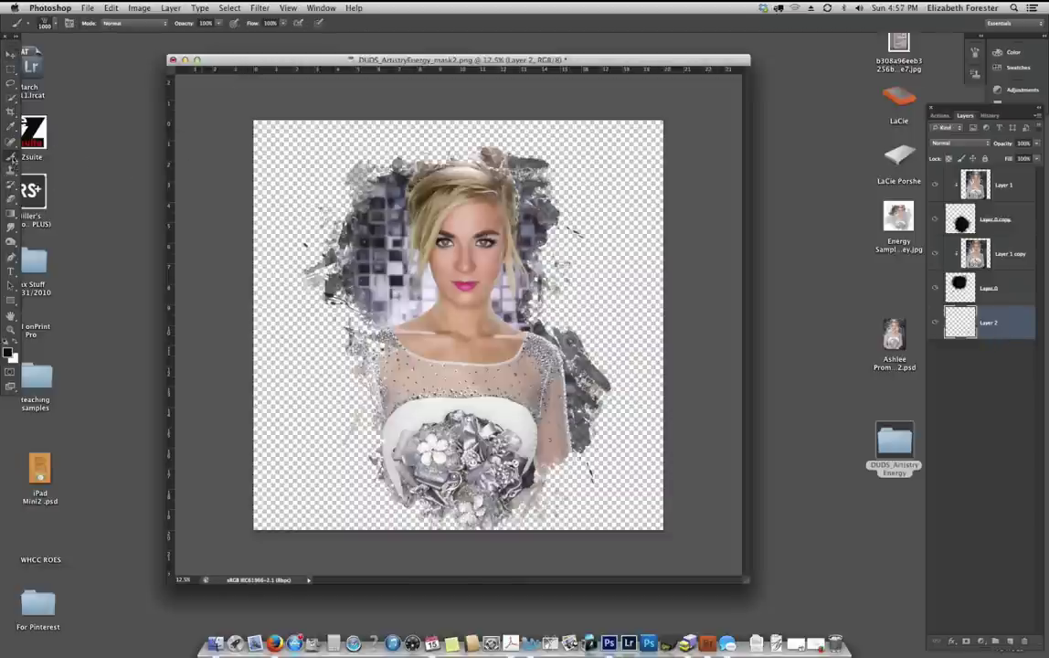
{"action": "left_click", "coordinate": [50, 22]}
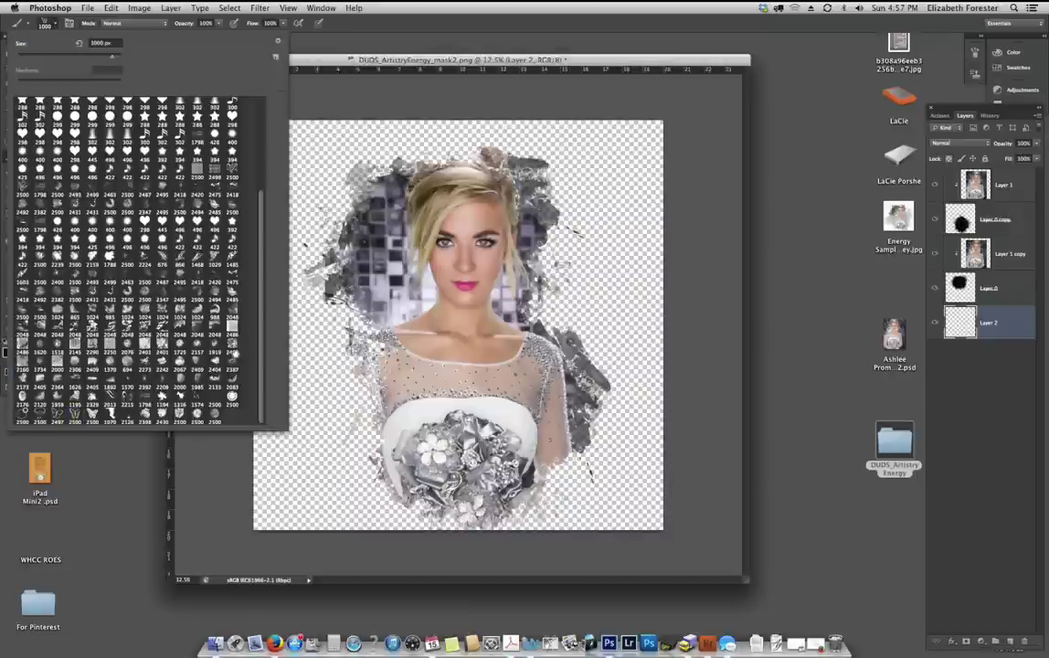
{"action": "left_click", "coordinate": [233, 398]}
{"action": "left_click", "coordinate": [45, 20]}
{"action": "left_click", "coordinate": [45, 19]}
{"action": "left_click", "coordinate": [7, 349]}
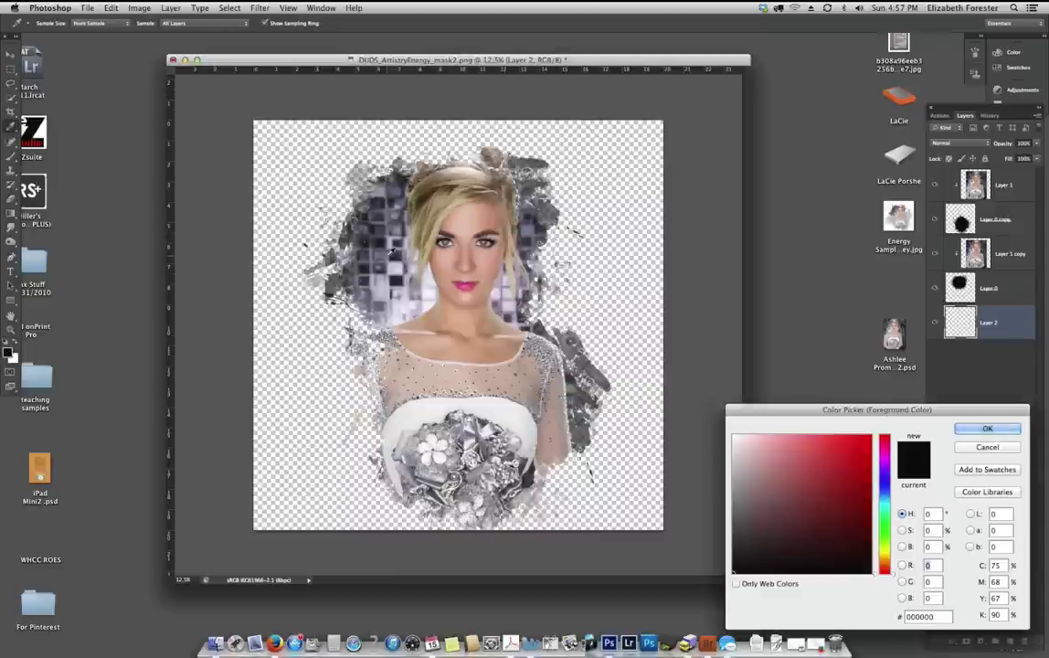
{"action": "left_click", "coordinate": [345, 228]}
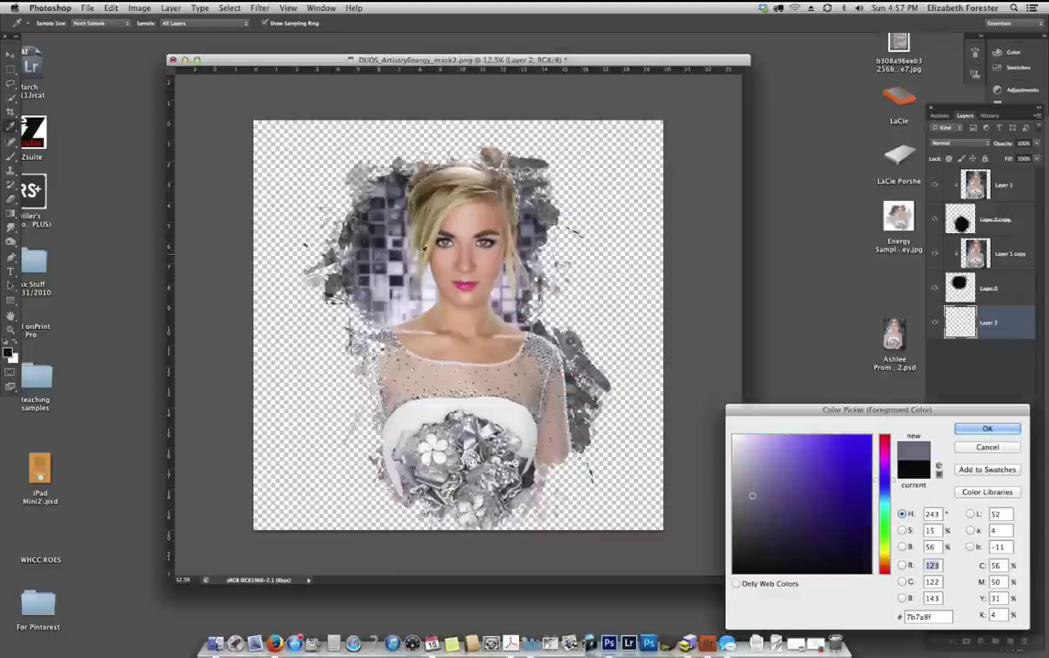
{"action": "left_click", "coordinate": [989, 430]}
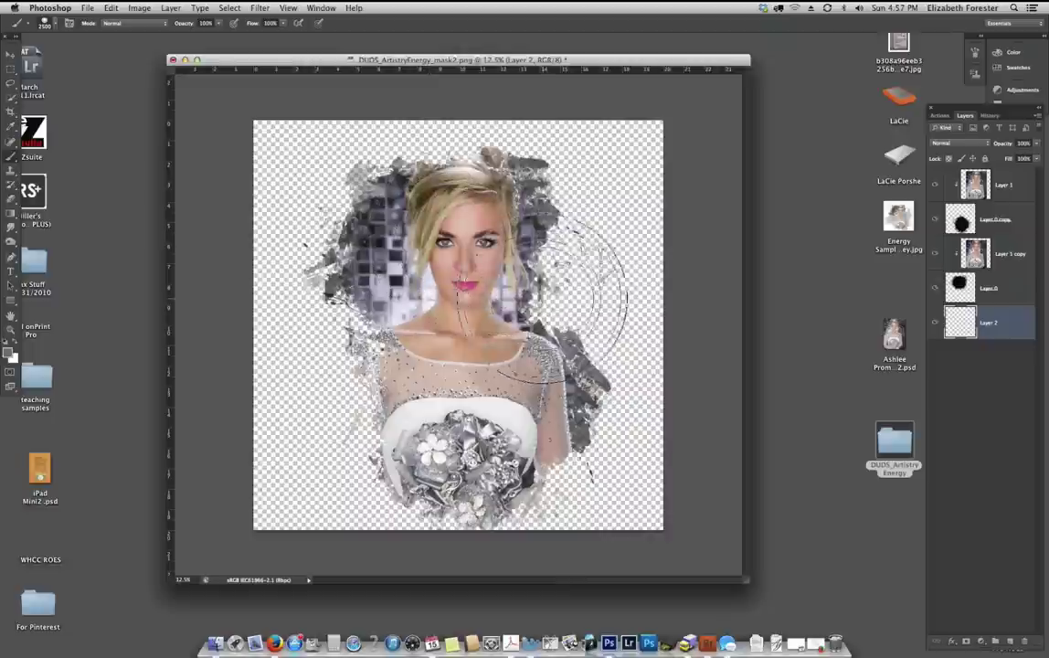
Stamp the circular brush at 3300 px on Layer 2, right of the subject's face, and lower the layer's opacity to about 69%.
{"action": "key", "text": "]"}
{"action": "key", "text": "]"}
{"action": "key", "text": "]"}
{"action": "key", "text": "]"}
{"action": "key", "text": "]"}
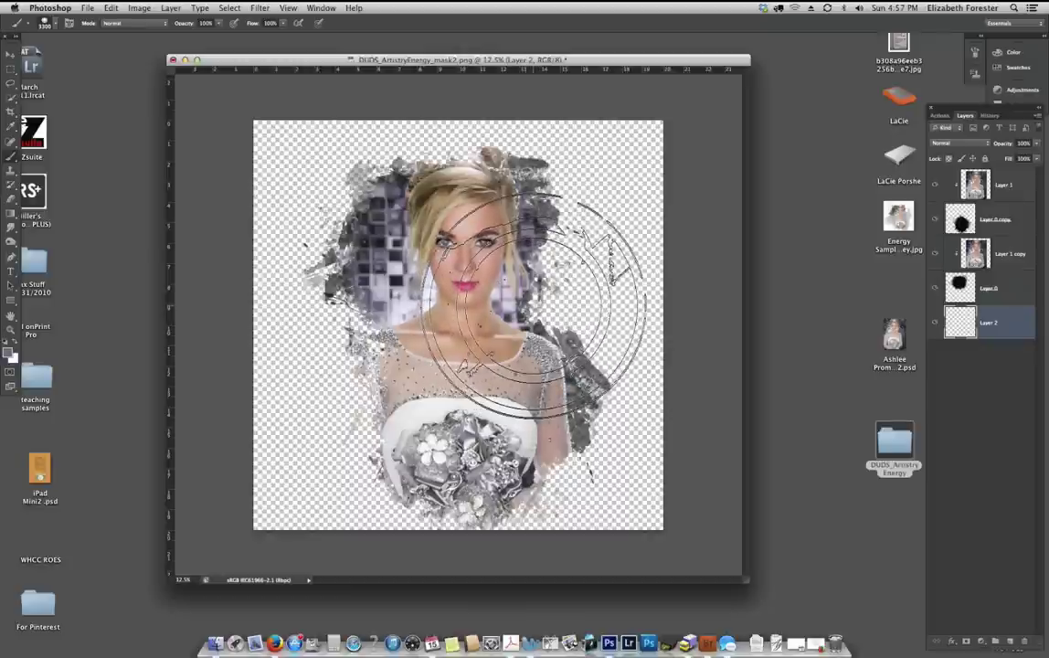
{"action": "left_click", "coordinate": [530, 301]}
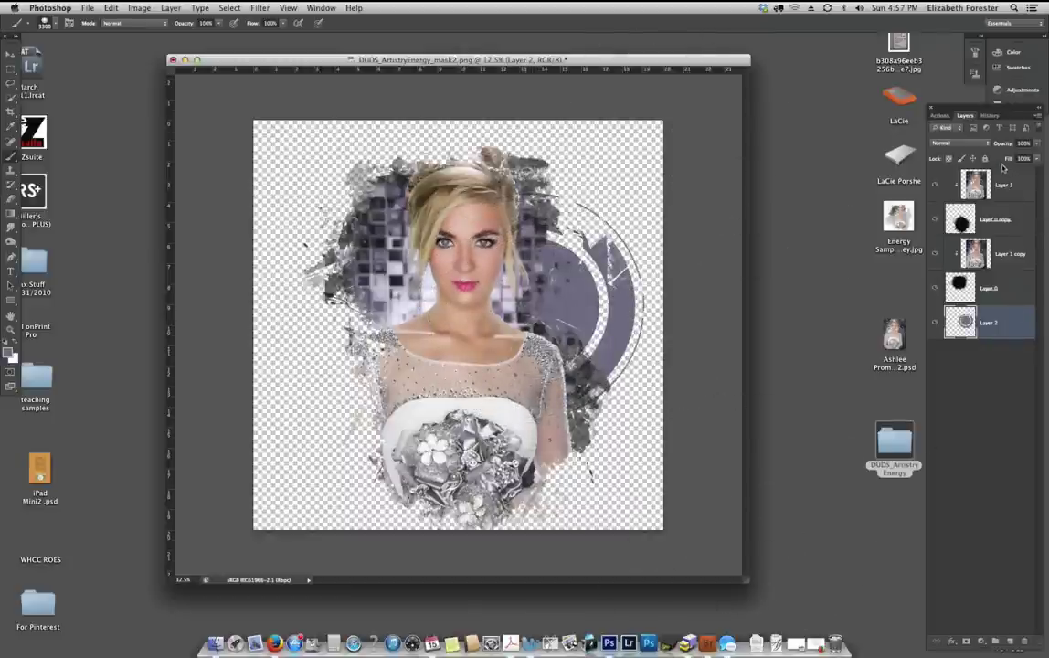
{"action": "left_click", "coordinate": [1038, 143]}
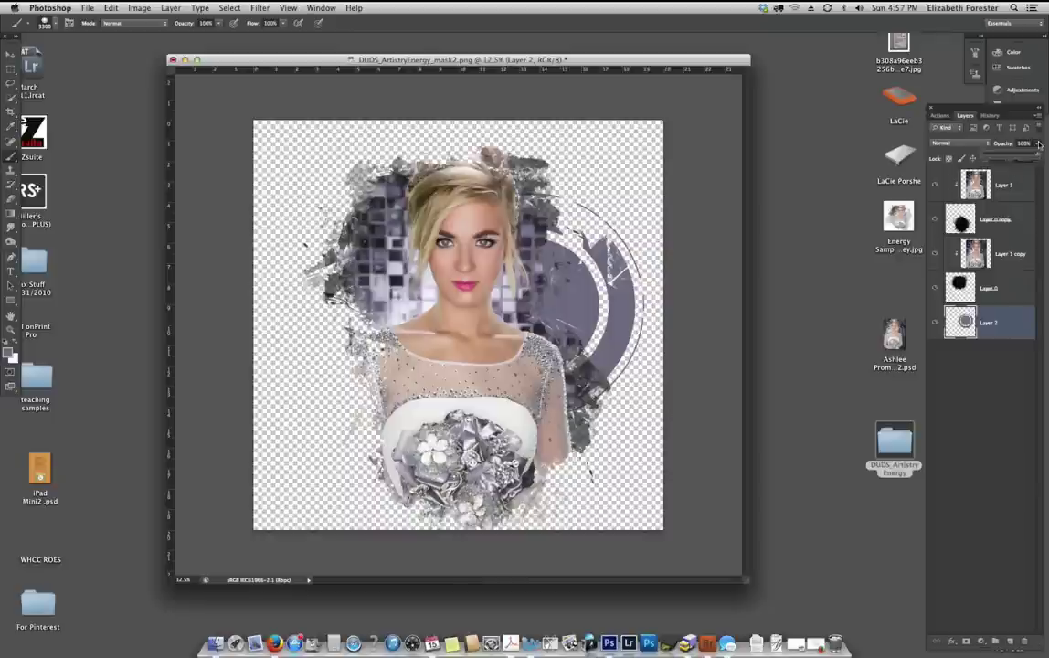
{"action": "mouse_move", "coordinate": [1035, 155]}
{"action": "left_mouse_down"}
{"action": "mouse_move", "coordinate": [1010, 153]}
{"action": "mouse_move", "coordinate": [1022, 157]}
{"action": "left_mouse_up"}
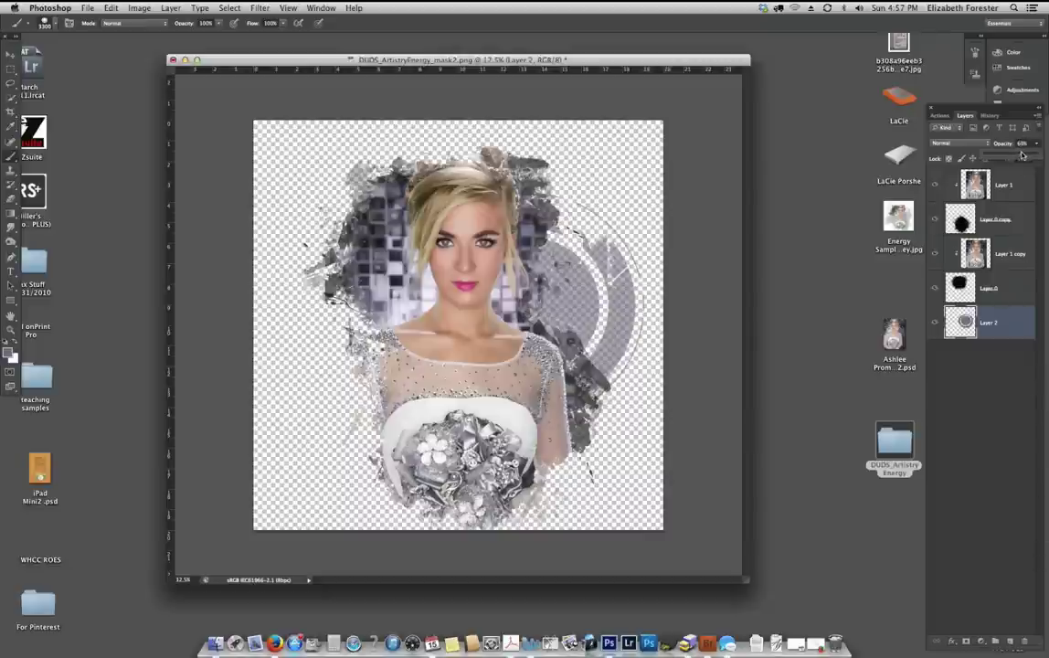
Add a new layer at the bottom of the stack and fill it with white.
{"action": "left_click", "coordinate": [1009, 641]}
{"action": "mouse_move", "coordinate": [995, 364]}
{"action": "left_mouse_down"}
{"action": "mouse_move", "coordinate": [1009, 374]}
{"action": "mouse_move", "coordinate": [1002, 358]}
{"action": "left_mouse_up"}
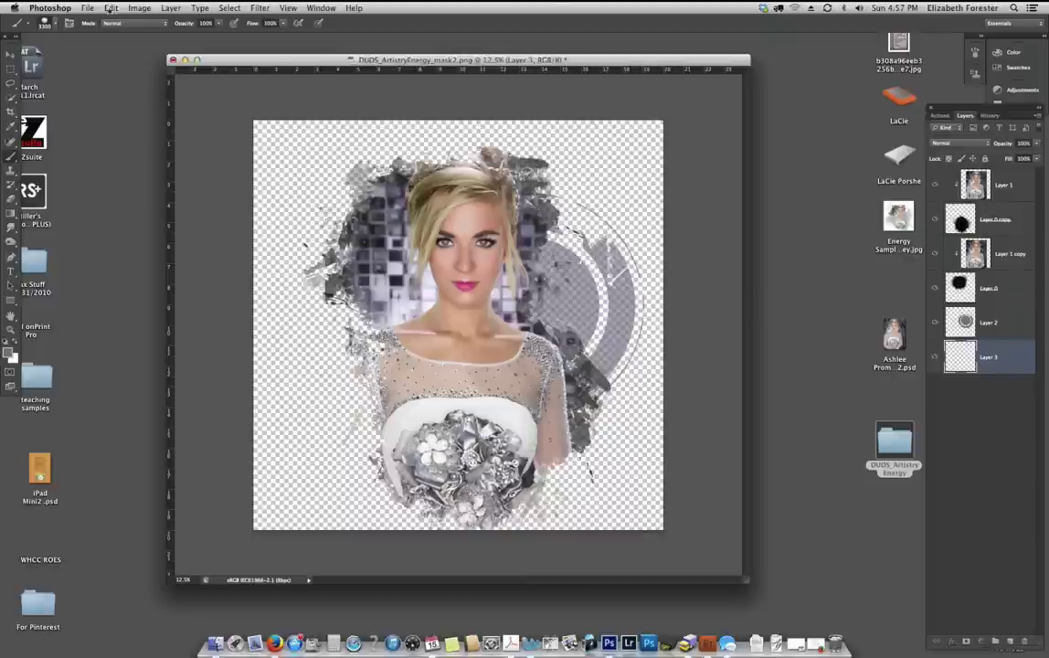
{"action": "left_click", "coordinate": [110, 9]}
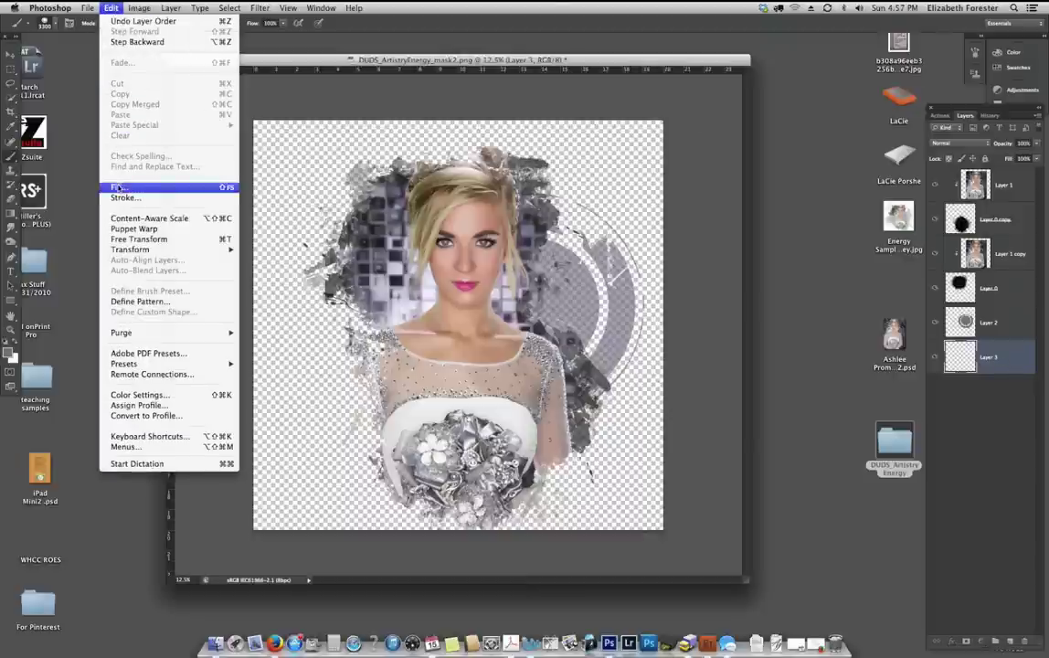
{"action": "left_click", "coordinate": [117, 186]}
{"action": "left_click", "coordinate": [350, 282]}
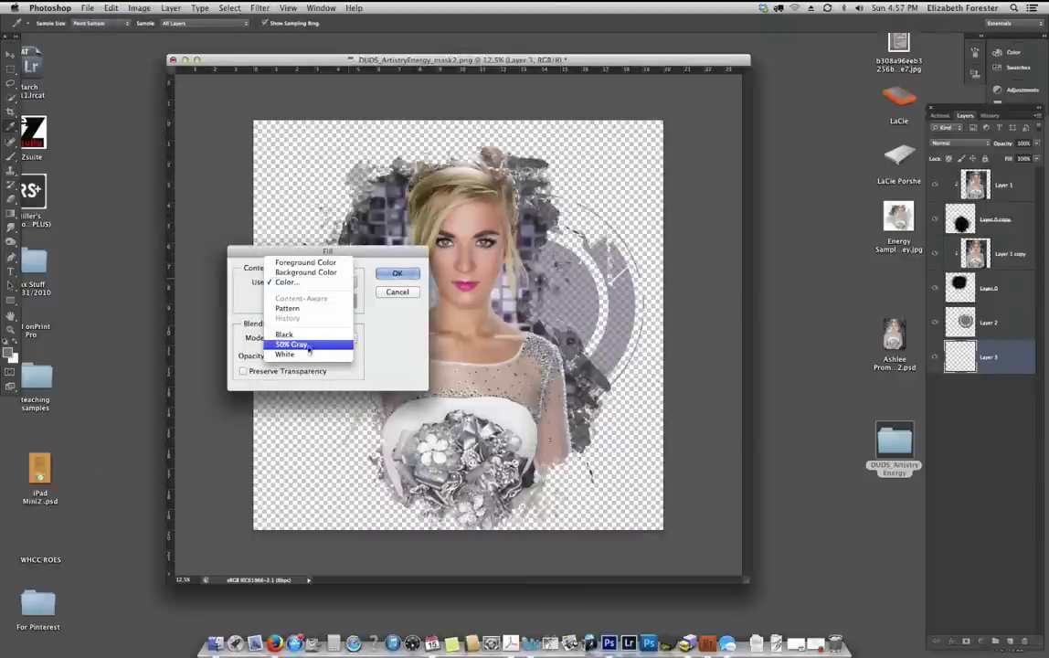
{"action": "left_click", "coordinate": [343, 353]}
{"action": "left_click", "coordinate": [406, 275]}
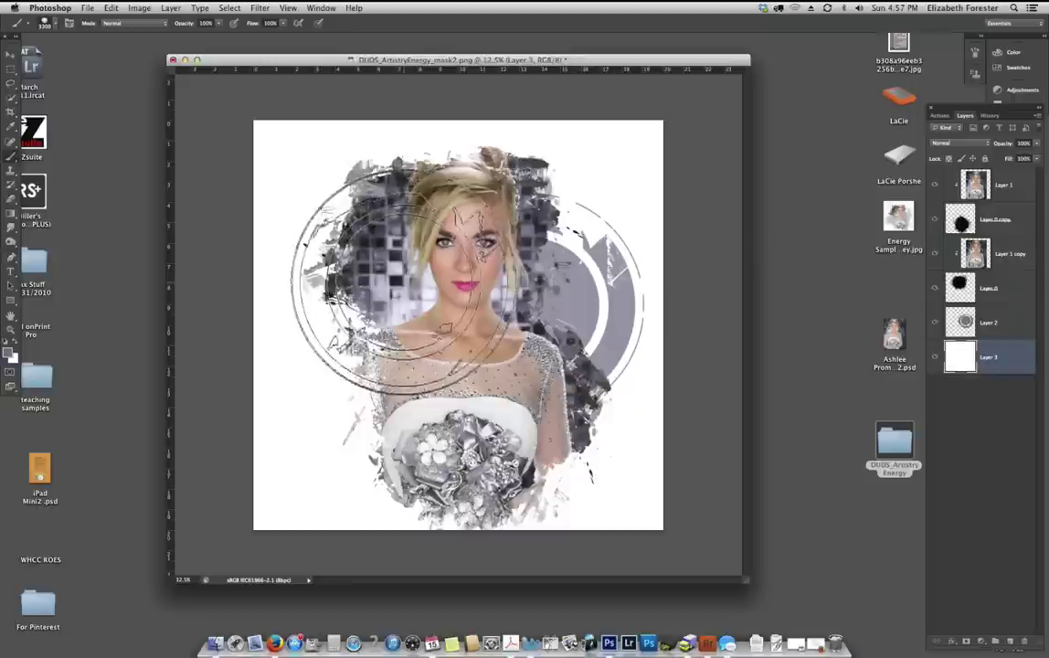
Add a layer above the white background and stamp the 2500 px ring-cluster brush in black at the portrait's upper-left edge.
{"action": "left_click", "coordinate": [11, 53]}
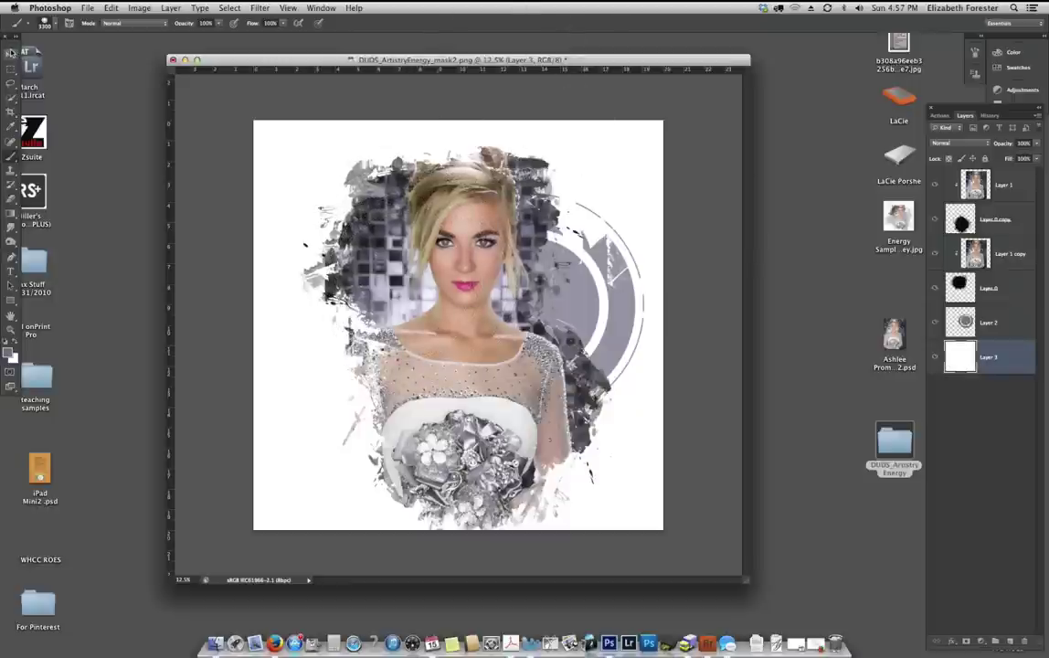
{"action": "left_click", "coordinate": [9, 53]}
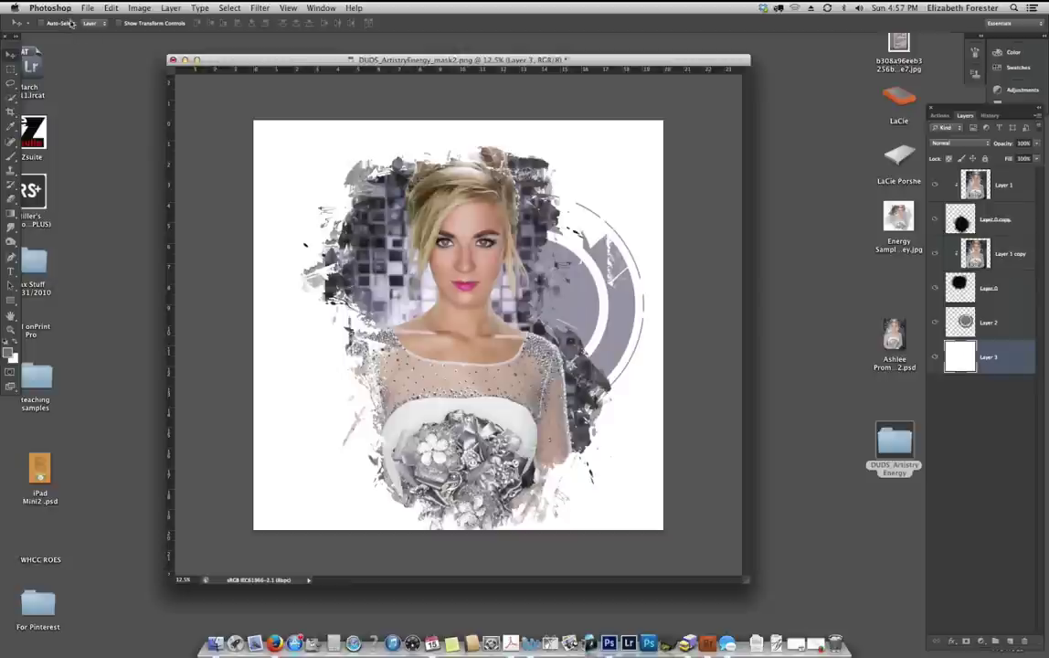
{"action": "key", "text": "super+alt+shift+n"}
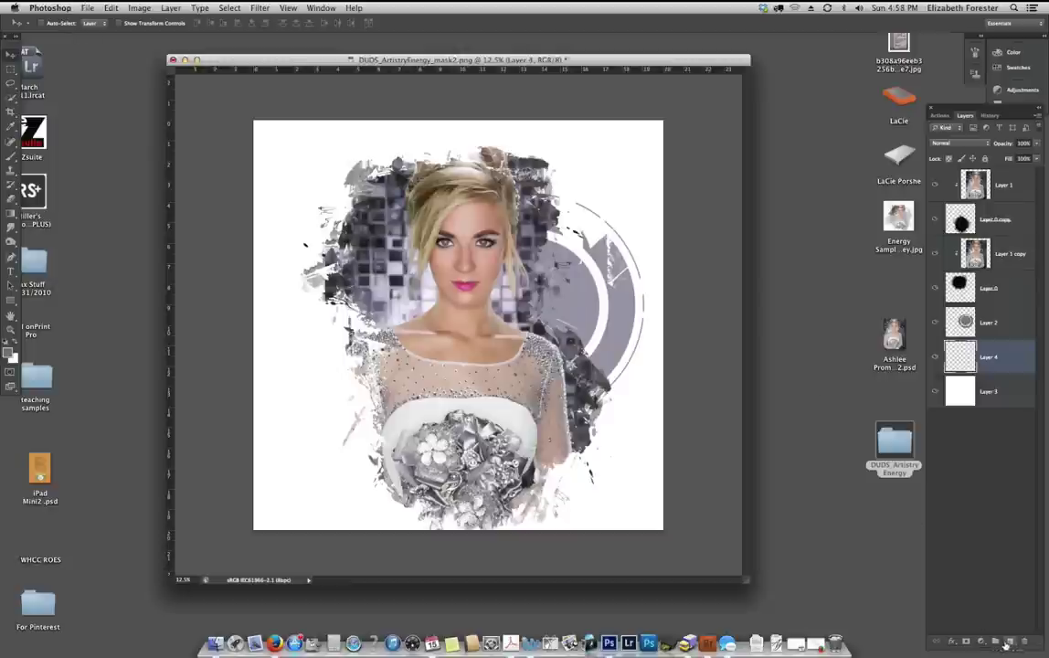
{"action": "left_click", "coordinate": [11, 156]}
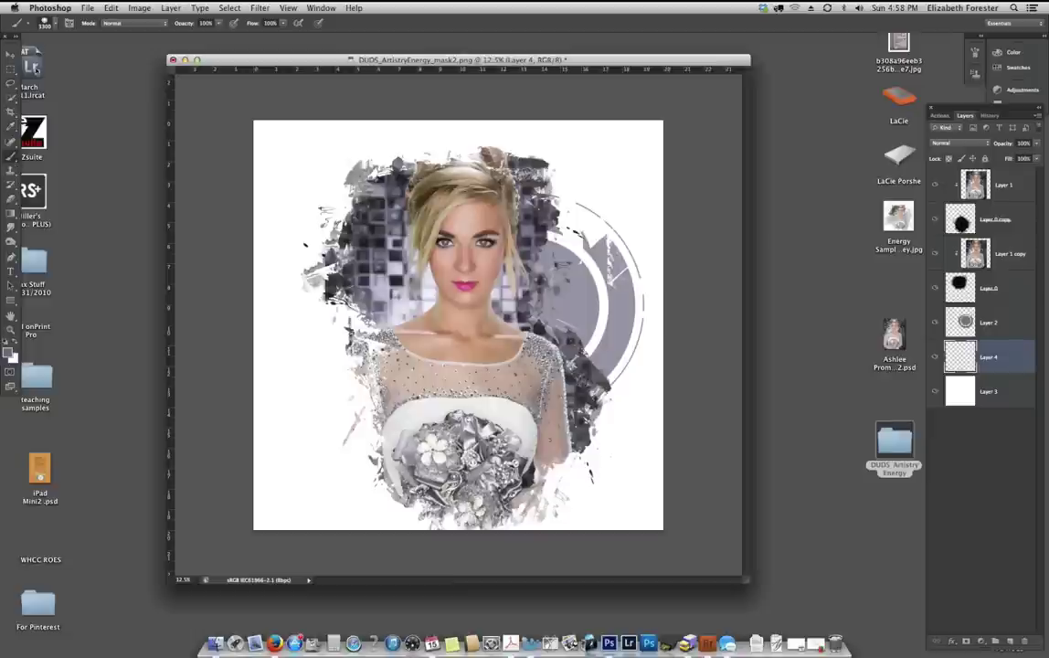
{"action": "left_click", "coordinate": [44, 20]}
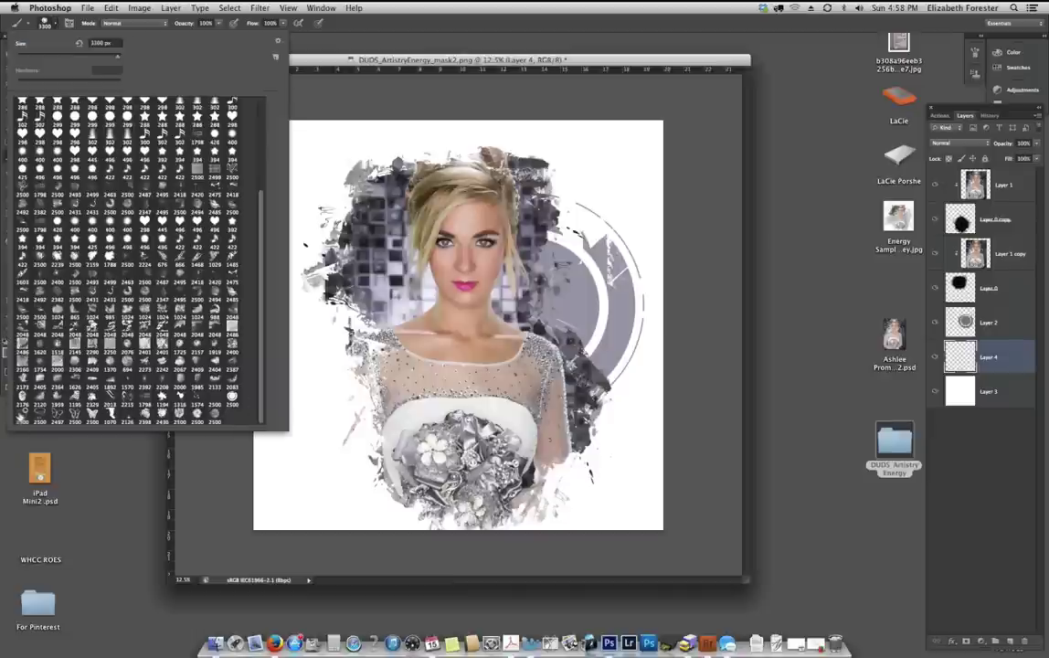
{"action": "left_click", "coordinate": [39, 415]}
{"action": "left_click", "coordinate": [45, 23]}
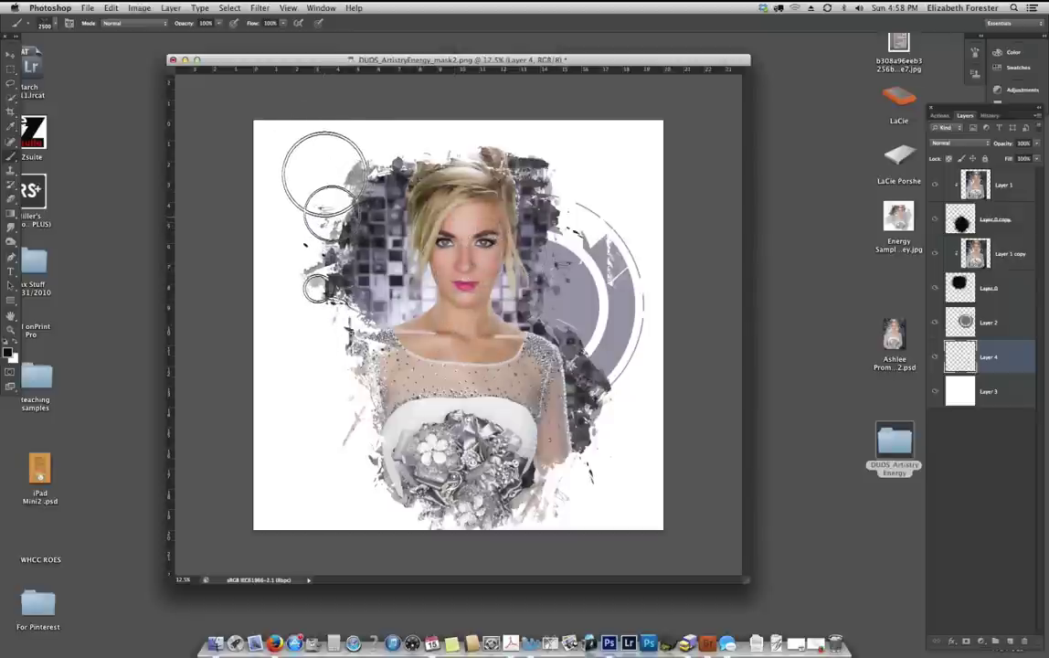
{"action": "left_click", "coordinate": [325, 215]}
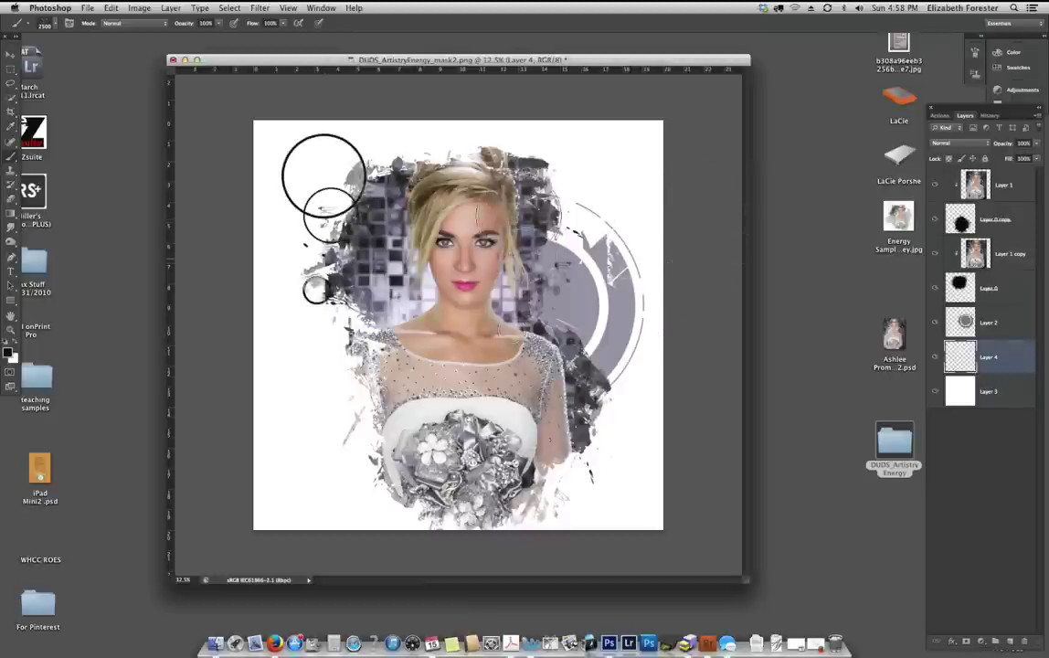
Rearrange the stamped rings with the smallest at the top, and stamp more overlapping black ring clusters over the portrait's upper-left edge.
{"action": "key", "text": "ctrl+t"}
{"action": "left_click_drag", "start_coordinate": [589, 285], "coordinate": [283, 175]}
{"action": "key", "text": "Return"}
{"action": "key", "text": "b"}
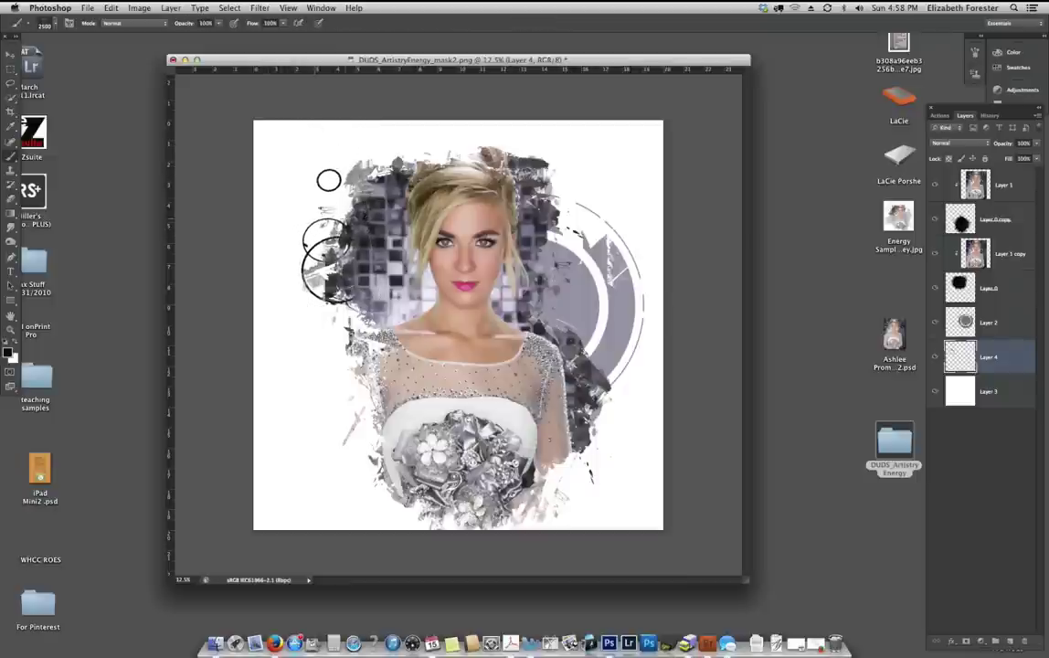
{"action": "left_click", "coordinate": [306, 165]}
{"action": "left_click", "coordinate": [309, 153]}
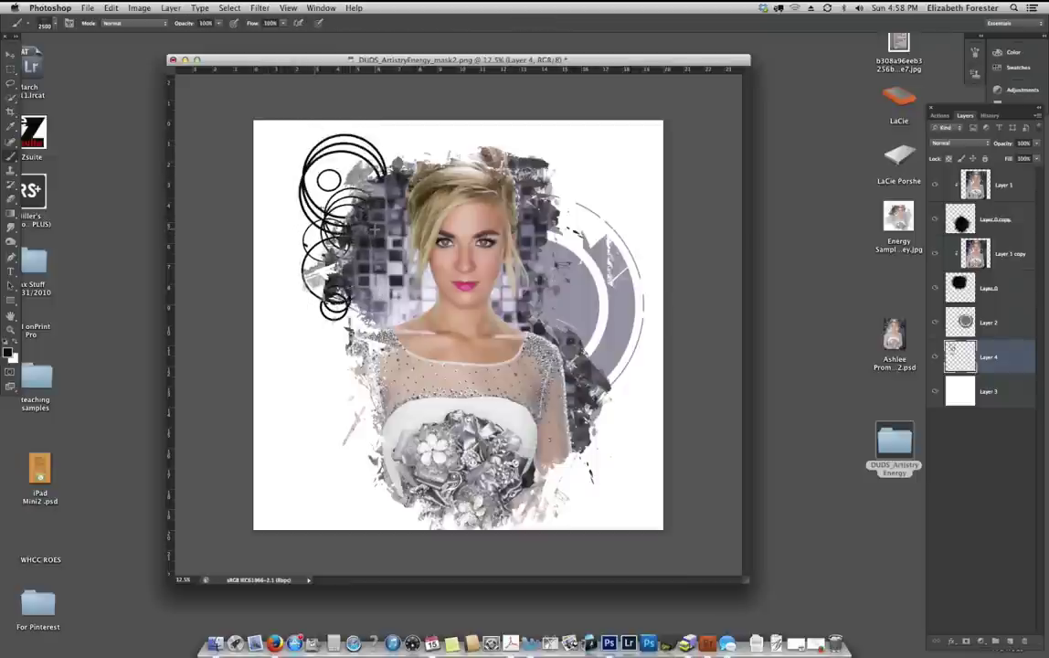
Undo the extra ring stamps, and rotate the remaining rings slightly counterclockwise and higher along the portrait's upper-left edge.
{"action": "key", "text": "super+z"}
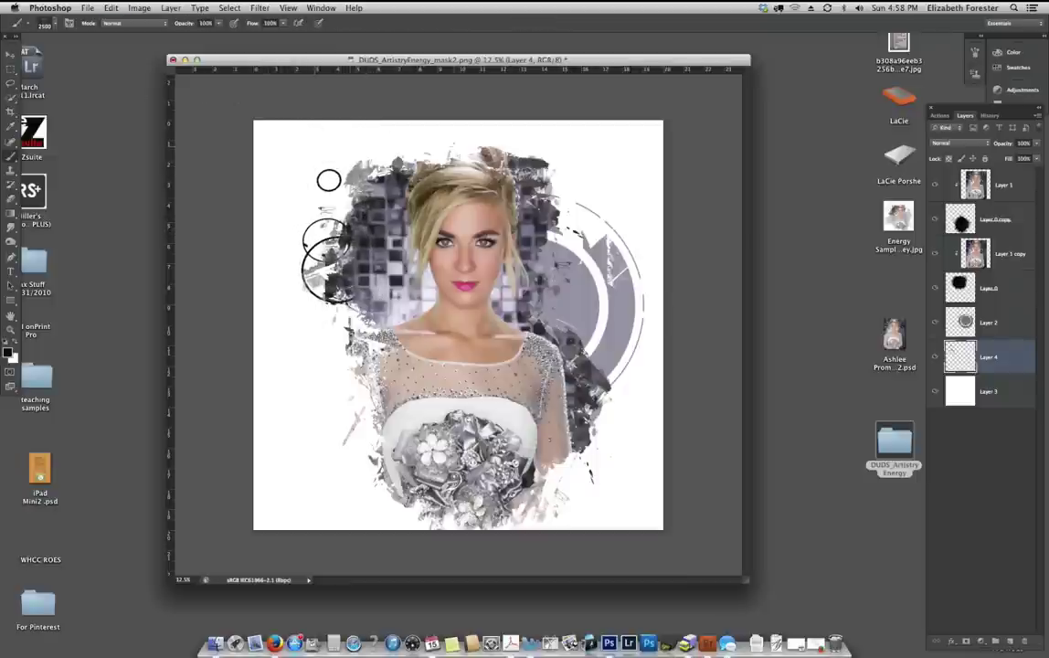
{"action": "key", "text": "super+t"}
{"action": "left_click_drag", "start_coordinate": [454, 198], "coordinate": [445, 166]}
{"action": "left_click_drag", "start_coordinate": [315, 223], "coordinate": [311, 215]}
{"action": "key", "text": "Return"}
Stamp the two-ring circles brush in black at 2300 px on a new layer at the portrait's lower-right edge, and place that layer above Layer 2.
{"action": "left_click", "coordinate": [1011, 642]}
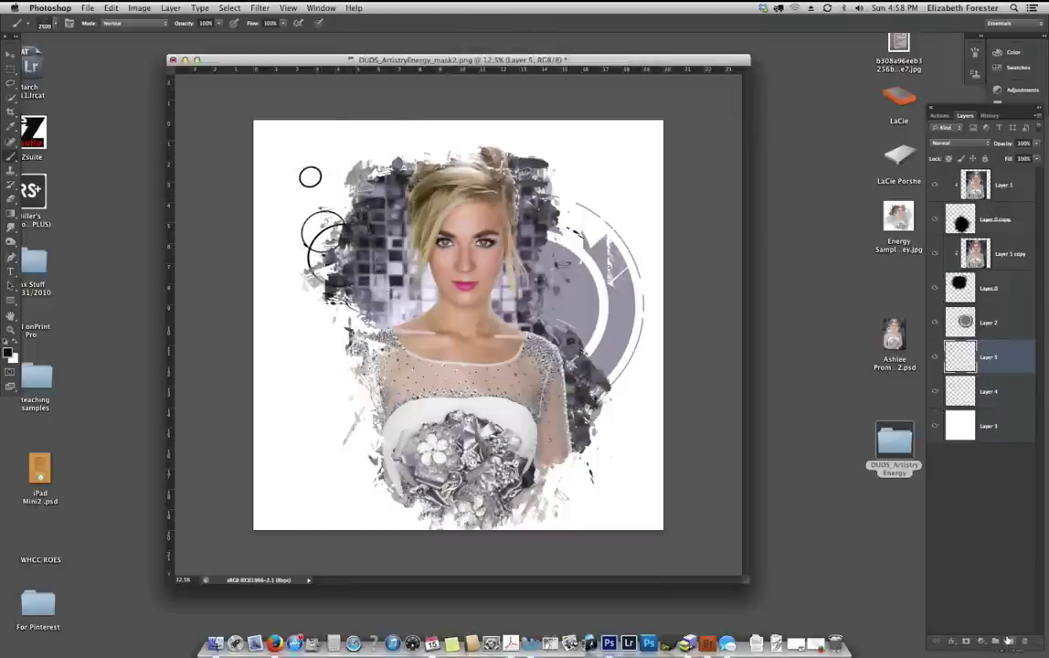
{"action": "left_click", "coordinate": [47, 24]}
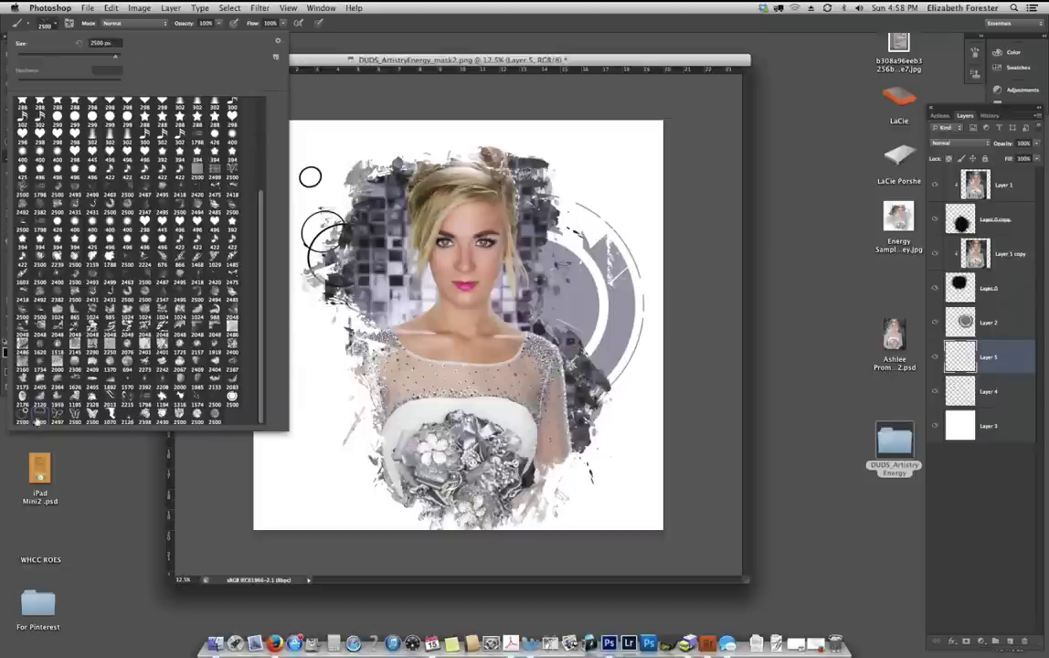
{"action": "left_click", "coordinate": [47, 25]}
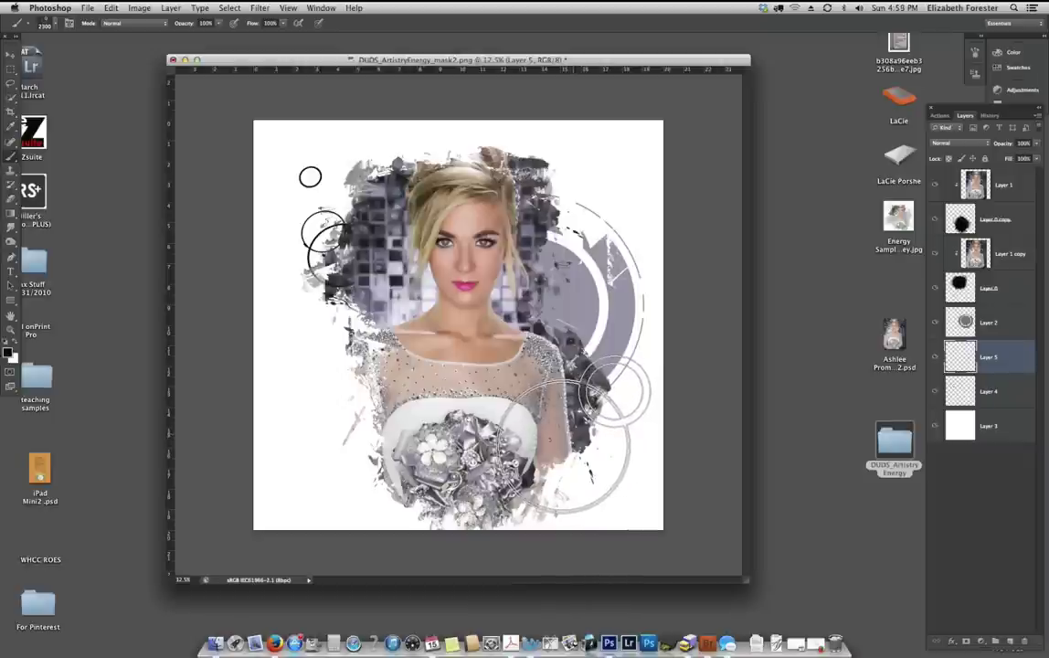
{"action": "mouse_move", "coordinate": [548, 393]}
{"action": "left_mouse_down"}
{"action": "mouse_move", "coordinate": [535, 395]}
{"action": "mouse_move", "coordinate": [530, 430]}
{"action": "mouse_move", "coordinate": [504, 393]}
{"action": "mouse_move", "coordinate": [512, 388]}
{"action": "left_mouse_up"}
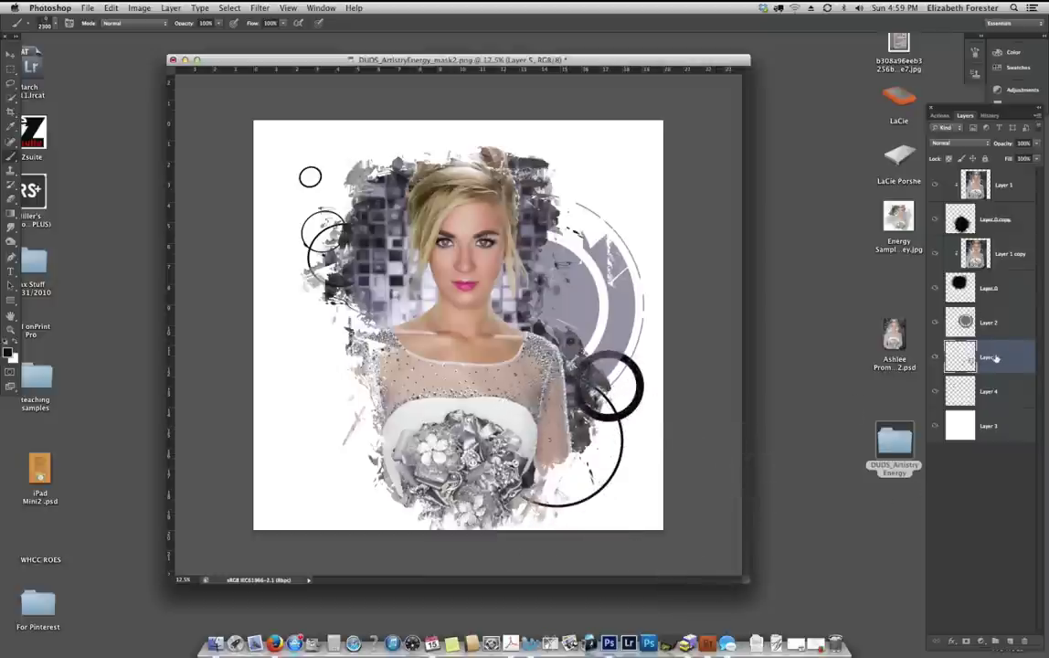
{"action": "left_click_drag", "start_coordinate": [996, 362], "coordinate": [980, 346]}
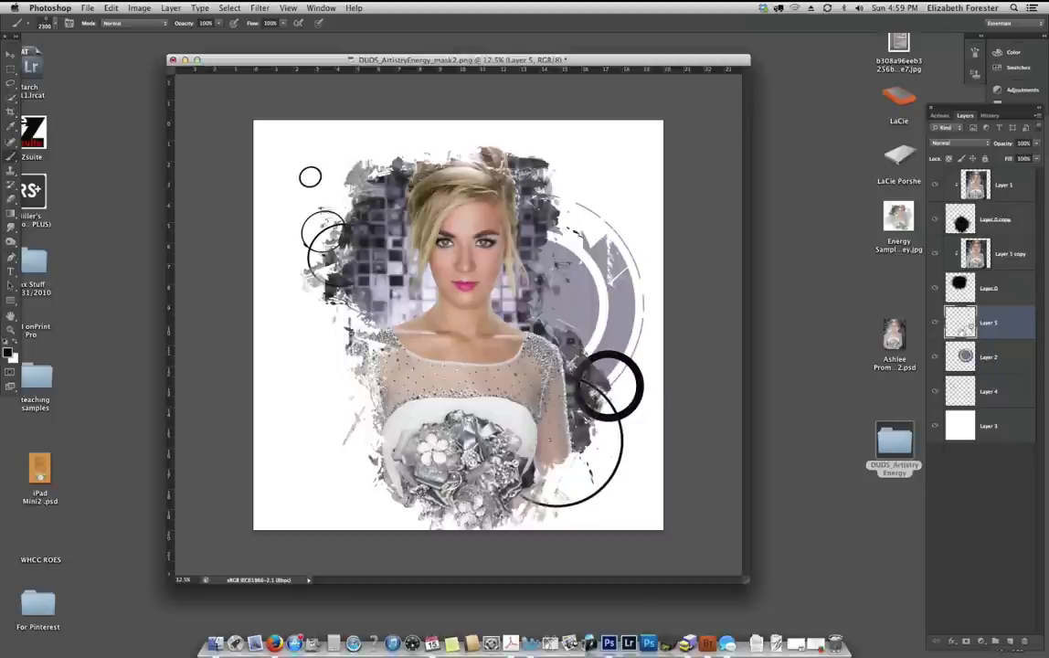
Scale the two stamped rings to about 82%, rotate them about 100°, and position them at the lower right beside the bouquet.
{"action": "key", "text": "super+t"}
{"action": "left_click_drag", "start_coordinate": [644, 351], "coordinate": [615, 379]}
{"action": "left_click_drag", "start_coordinate": [650, 436], "coordinate": [551, 488]}
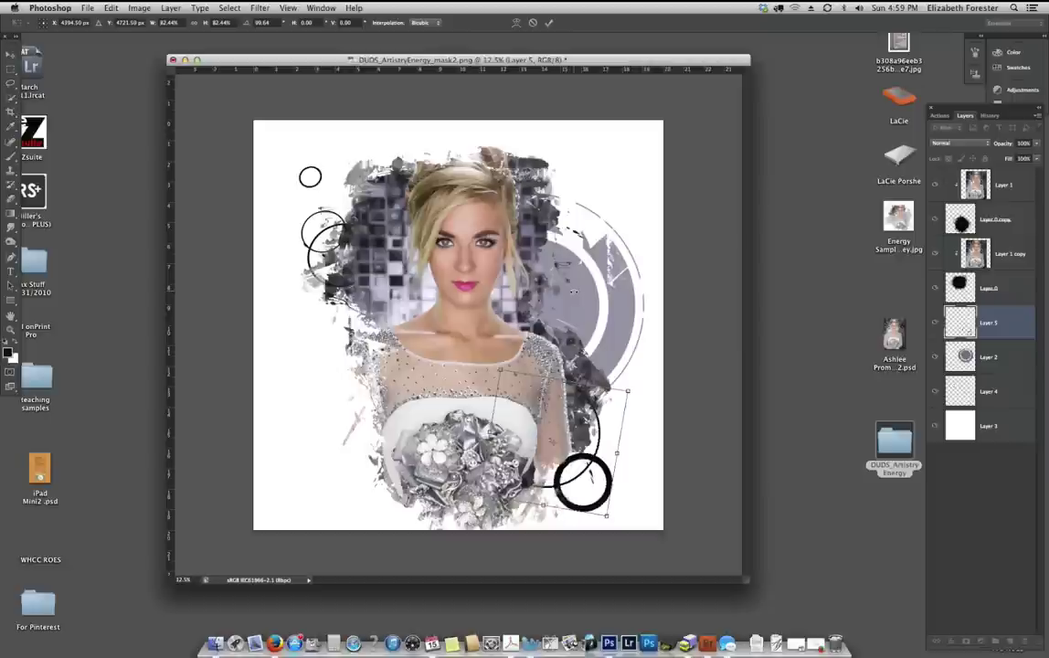
{"action": "key", "text": "Return"}
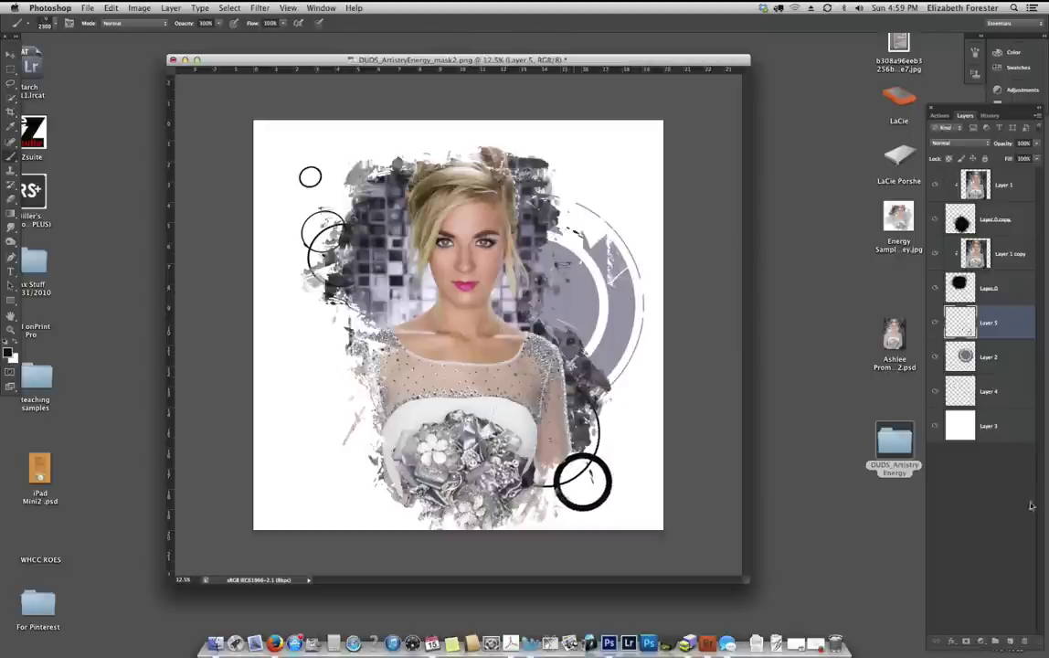
Switch to Finder and open the DUDS_ArtistryEnergy_Elements folder inside the desktop's DUDS_ArtistryEnergy folder.
{"action": "left_click_drag", "start_coordinate": [248, 58], "coordinate": [194, 62]}
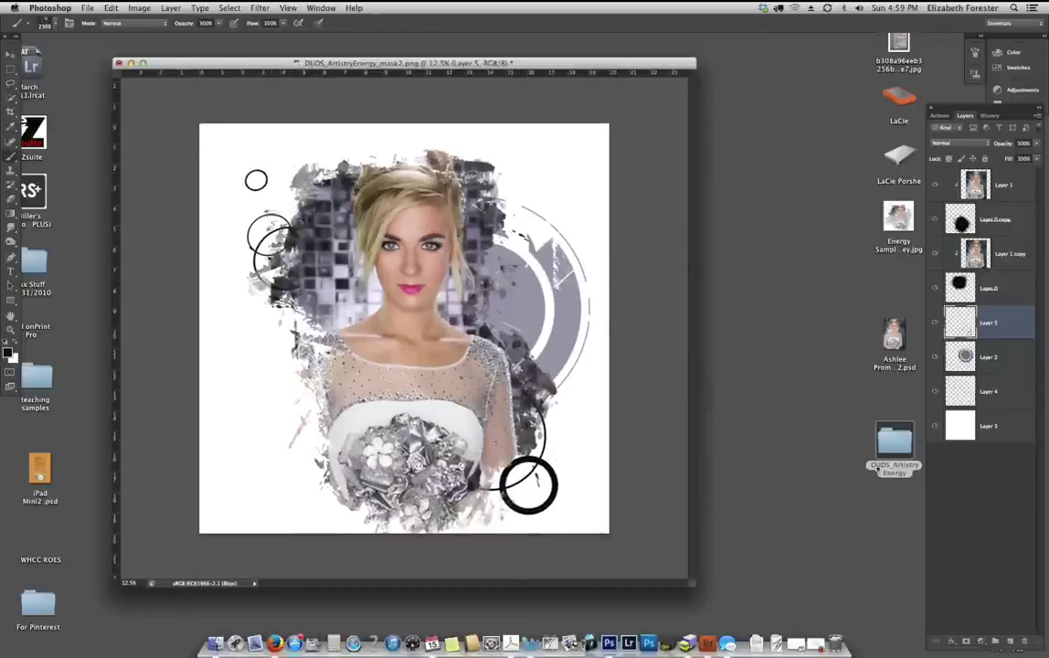
{"action": "left_click", "coordinate": [11, 53]}
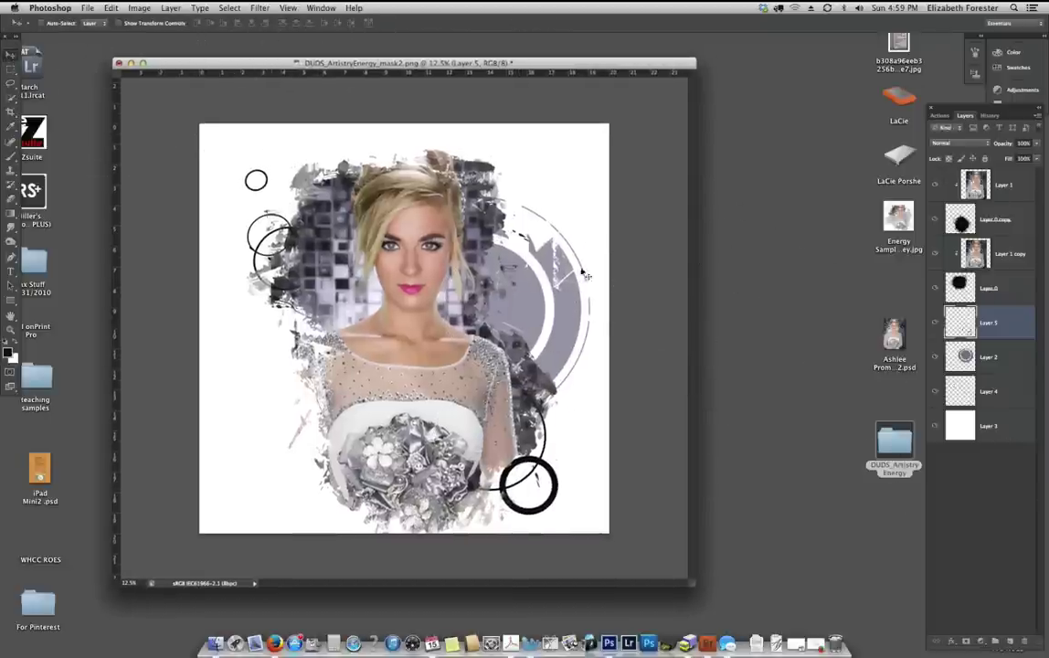
{"action": "double_click", "coordinate": [894, 443]}
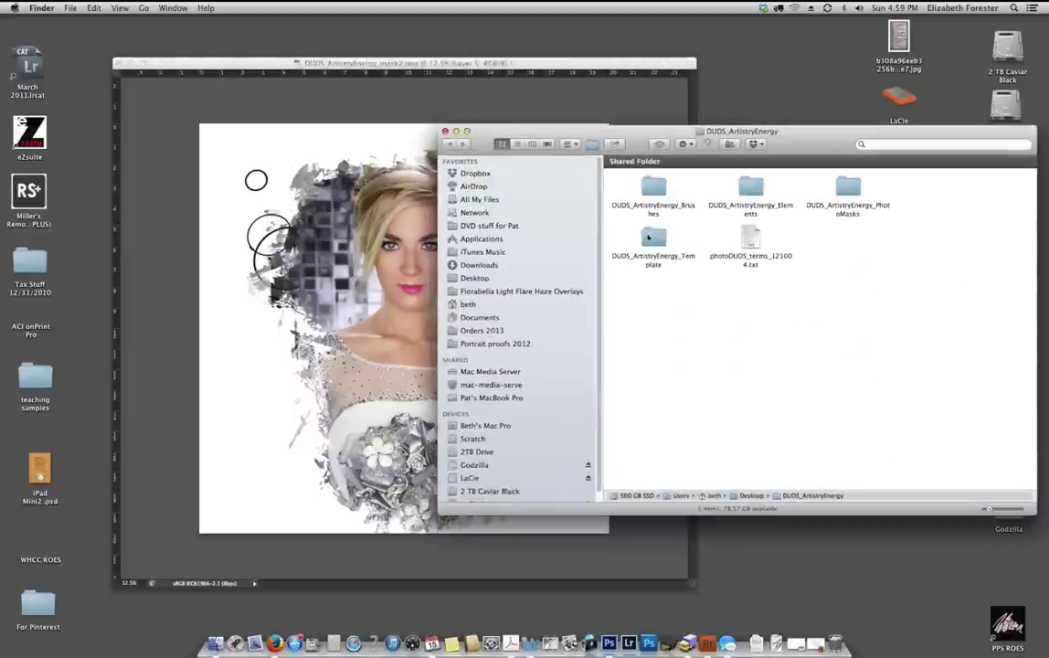
{"action": "left_click", "coordinate": [516, 143]}
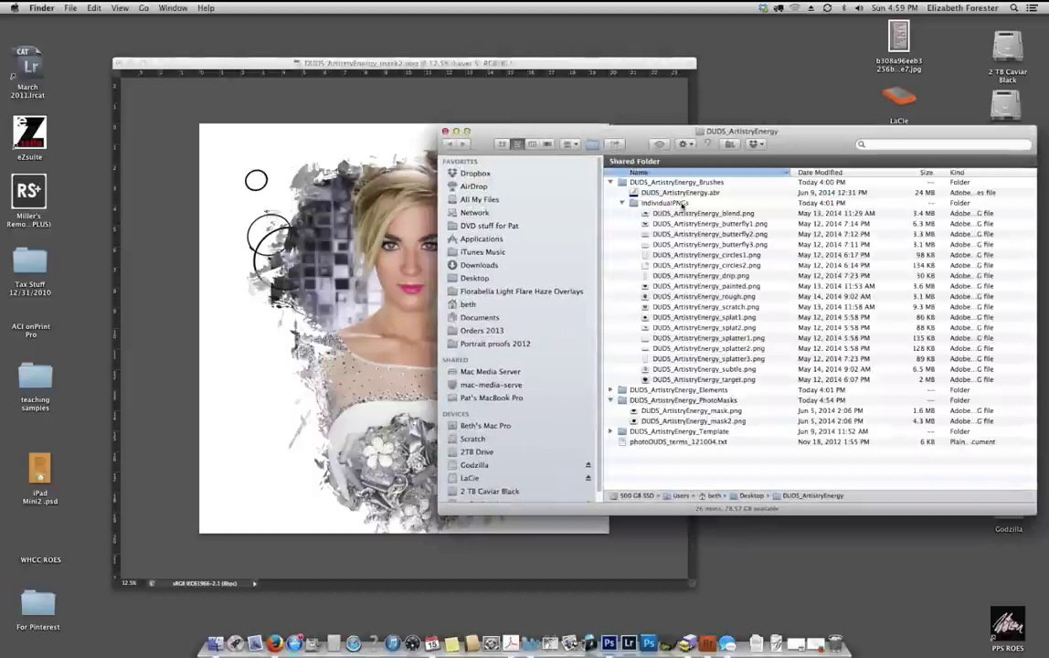
{"action": "left_click", "coordinate": [610, 182]}
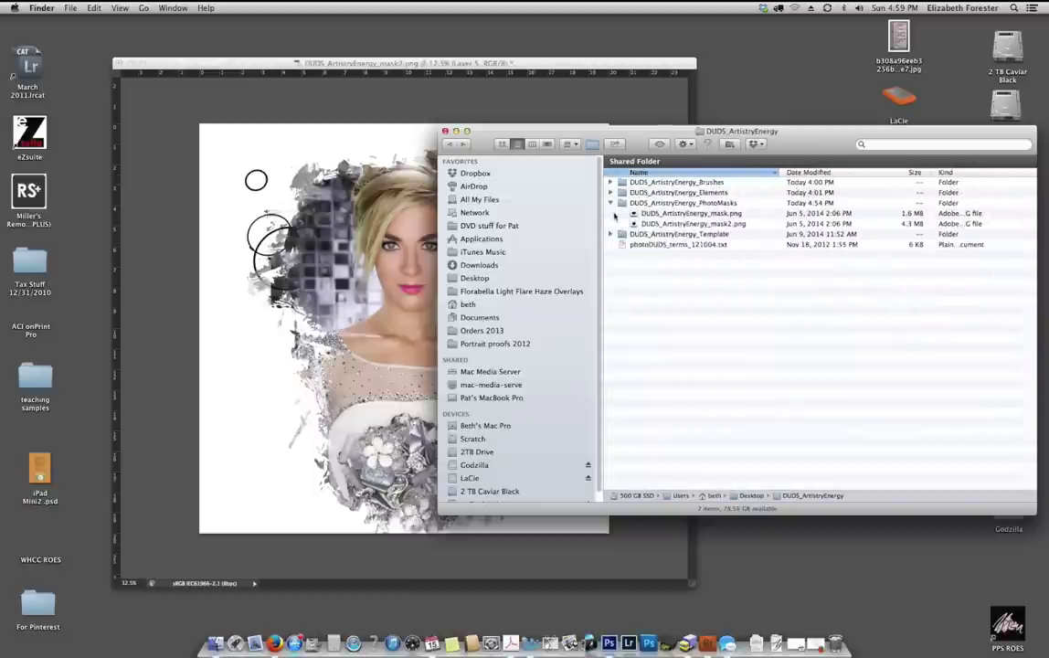
{"action": "left_click", "coordinate": [639, 203]}
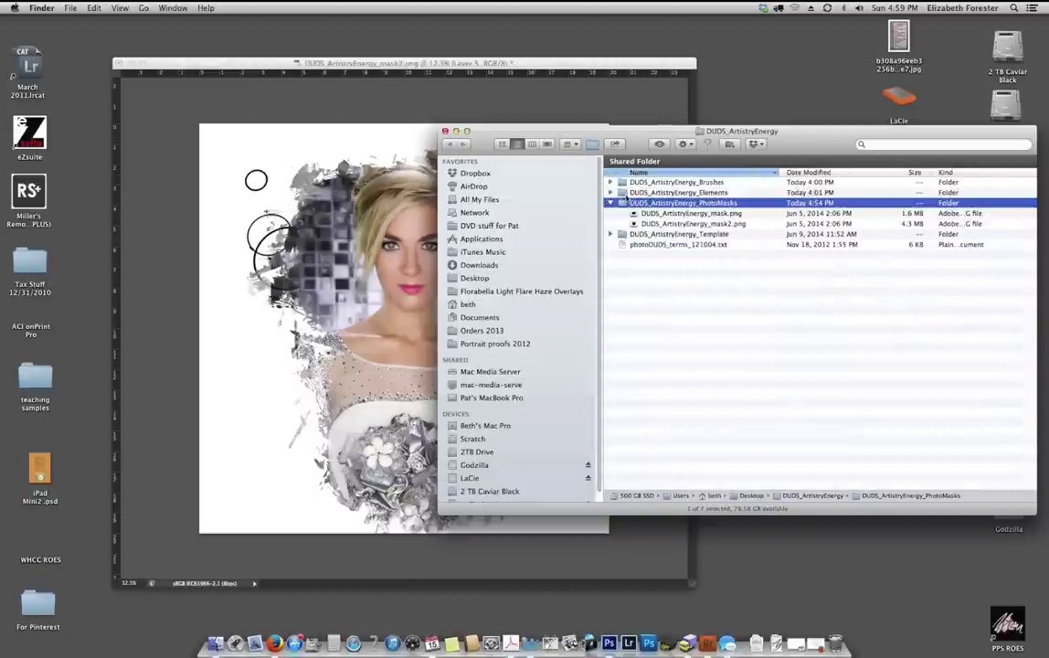
{"action": "double_click", "coordinate": [633, 193]}
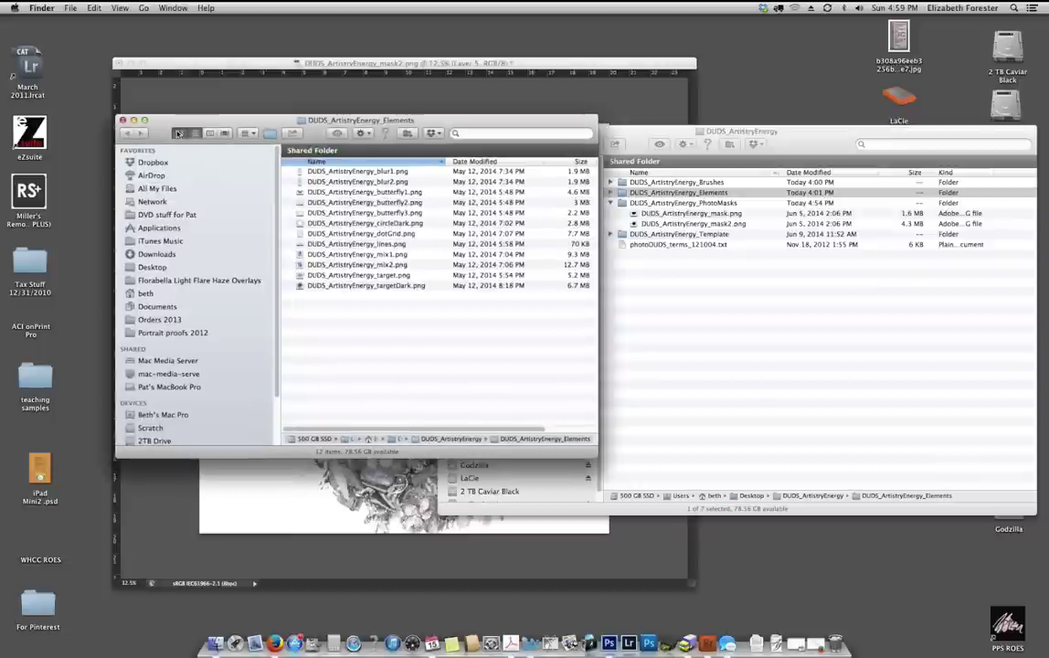
Show the element files as thumbnails and open DUDS_ArtistryEnergy_lines.png in Photoshop.
{"action": "left_click", "coordinate": [180, 133]}
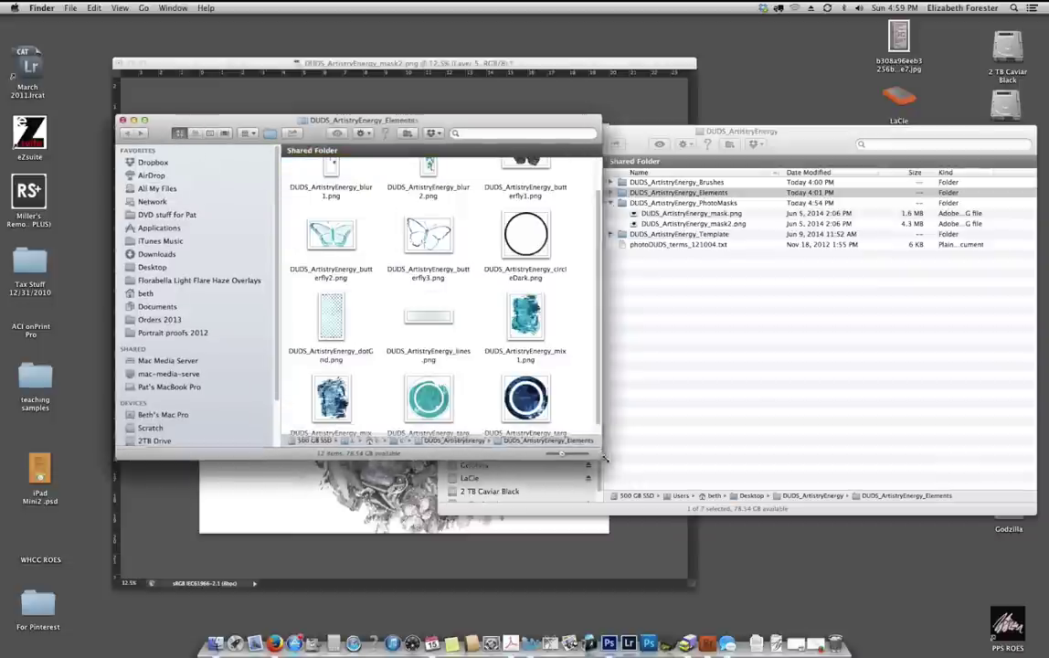
{"action": "left_click_drag", "start_coordinate": [598, 454], "coordinate": [660, 462]}
{"action": "double_click", "coordinate": [385, 321]}
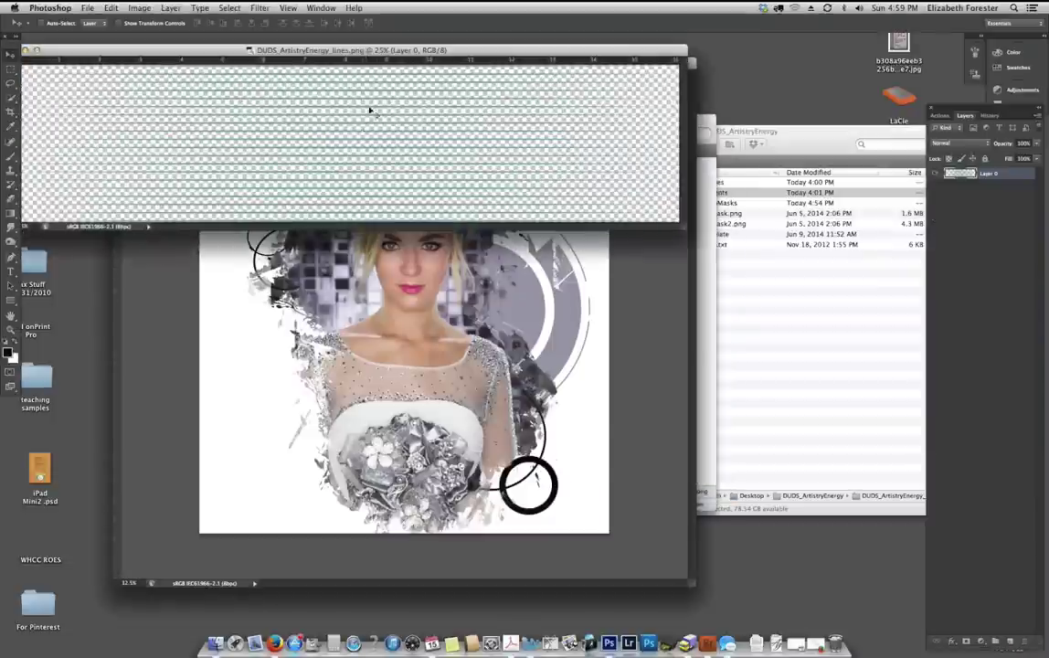
Copy the lines artwork into the portrait composite and place its layer directly above the white background layer.
{"action": "left_click_drag", "start_coordinate": [212, 52], "coordinate": [438, 140]}
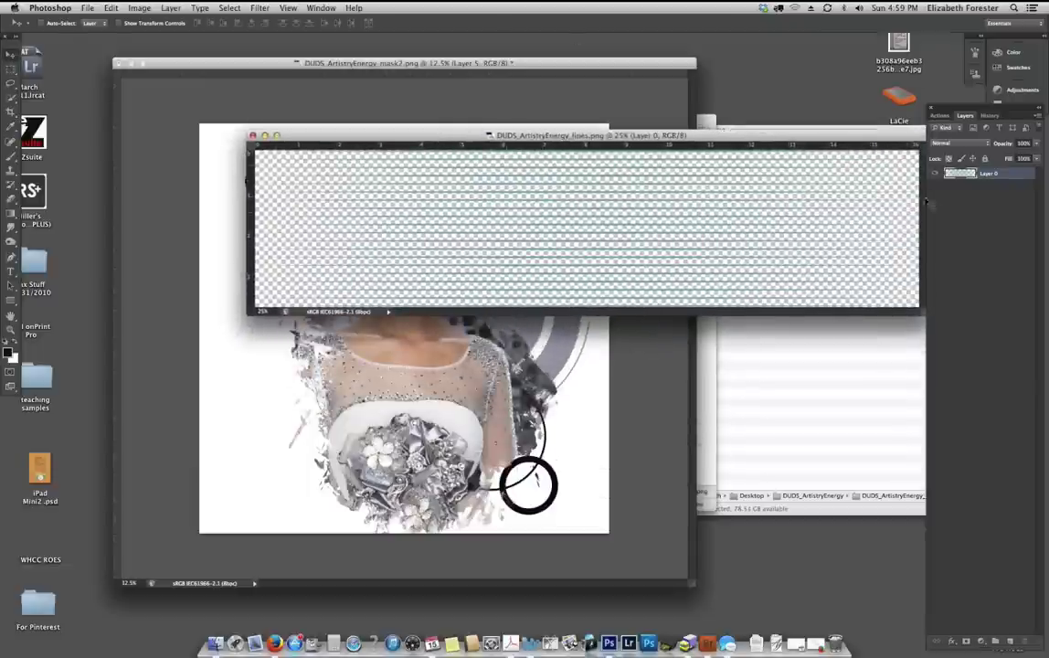
{"action": "left_click_drag", "start_coordinate": [955, 186], "coordinate": [341, 374]}
{"action": "left_click_drag", "start_coordinate": [992, 326], "coordinate": [987, 411]}
Stretch the lines to about 138% wide and 238% high, and rotate them about -38° diagonally behind the portrait.
{"action": "key", "text": "super+t"}
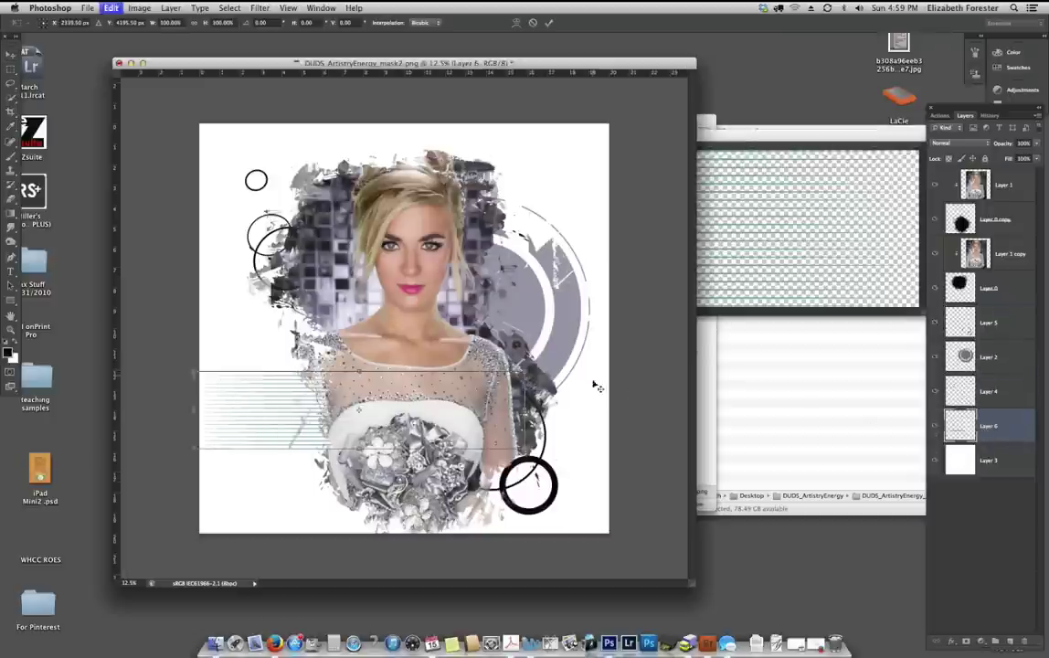
{"action": "left_click_drag", "start_coordinate": [596, 379], "coordinate": [576, 270]}
{"action": "left_click_drag", "start_coordinate": [448, 218], "coordinate": [496, 112]}
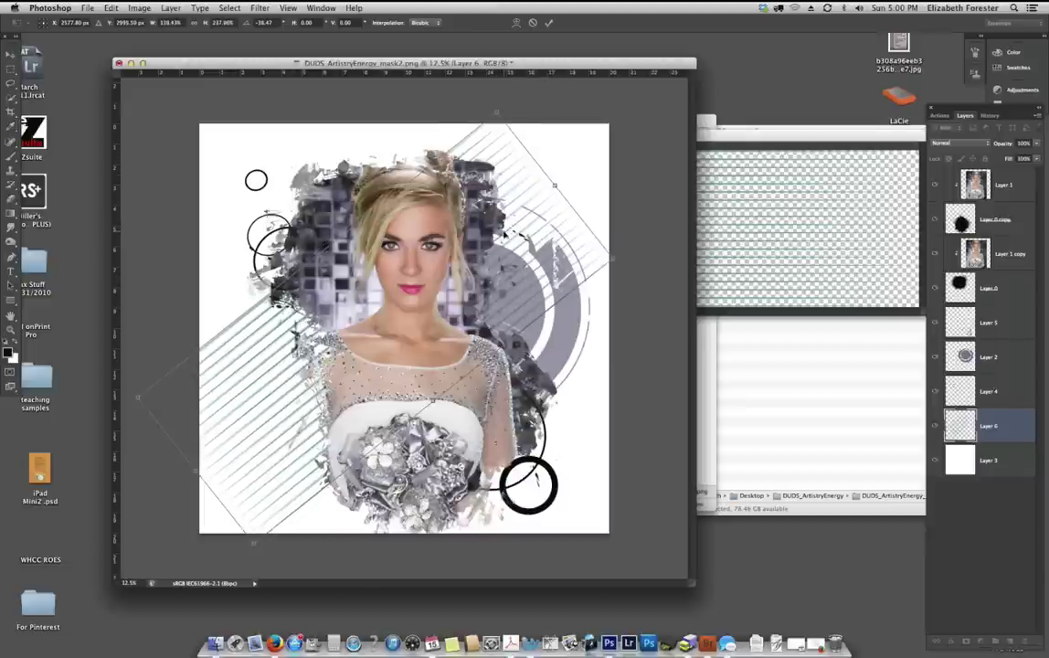
{"action": "key", "text": "Return"}
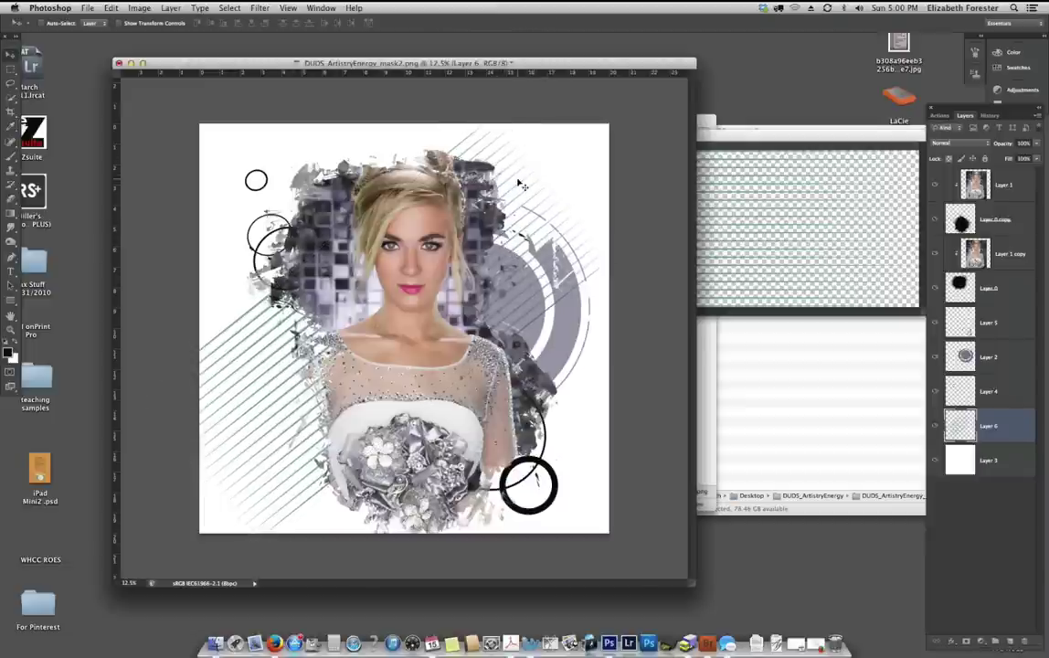
Remove the colour from the diagonal lines with Hue/Saturation by setting the saturation to -100.
{"action": "left_click", "coordinate": [118, 8]}
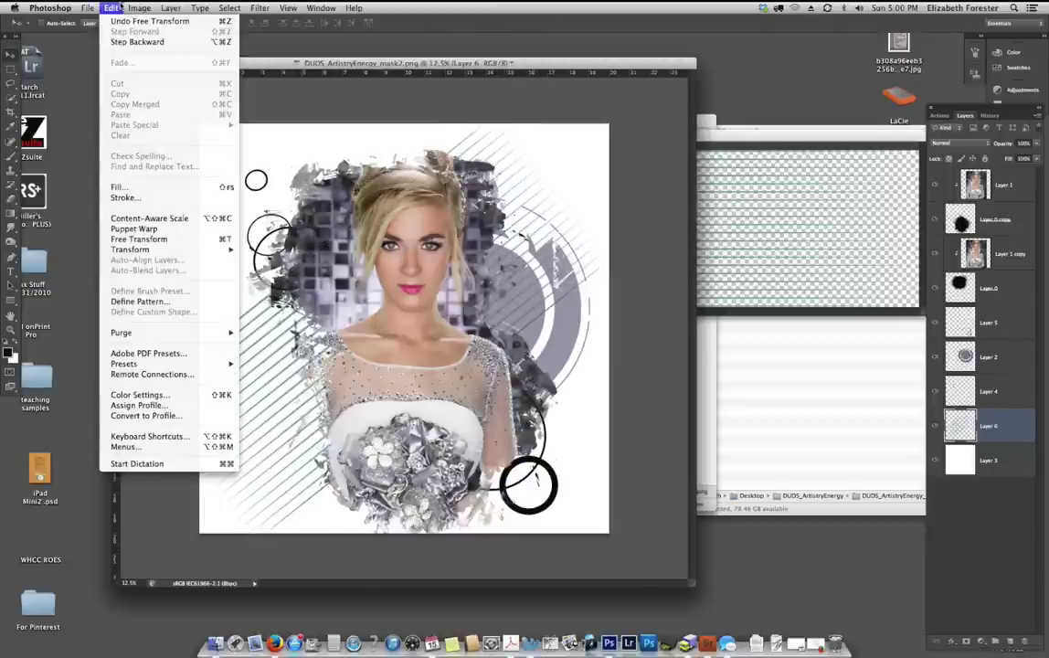
{"action": "mouse_move", "coordinate": [142, 9]}
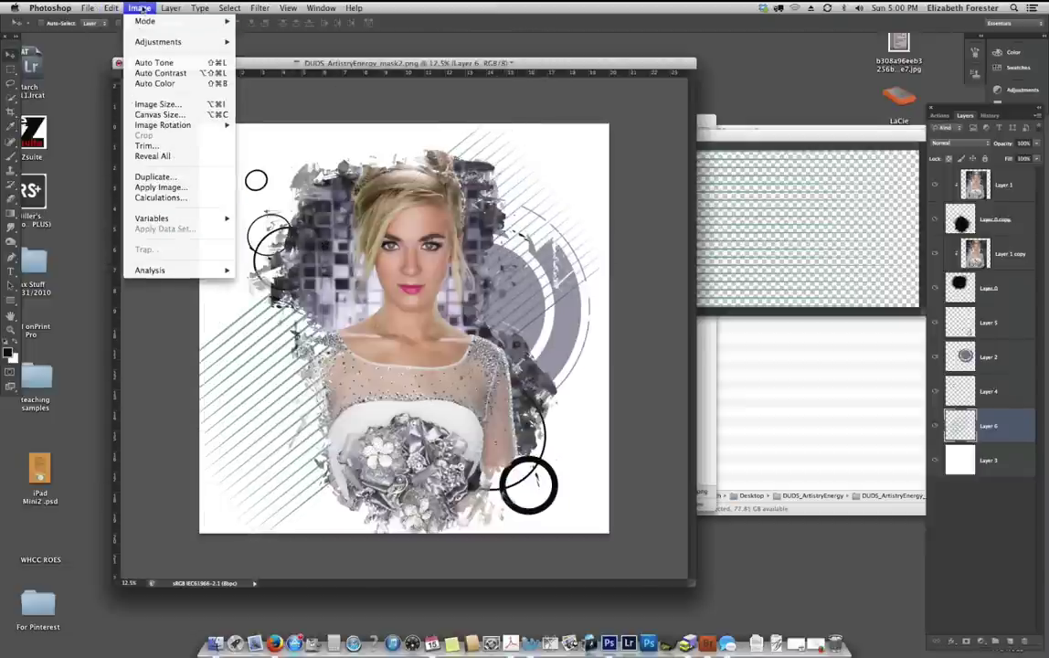
{"action": "mouse_move", "coordinate": [154, 42]}
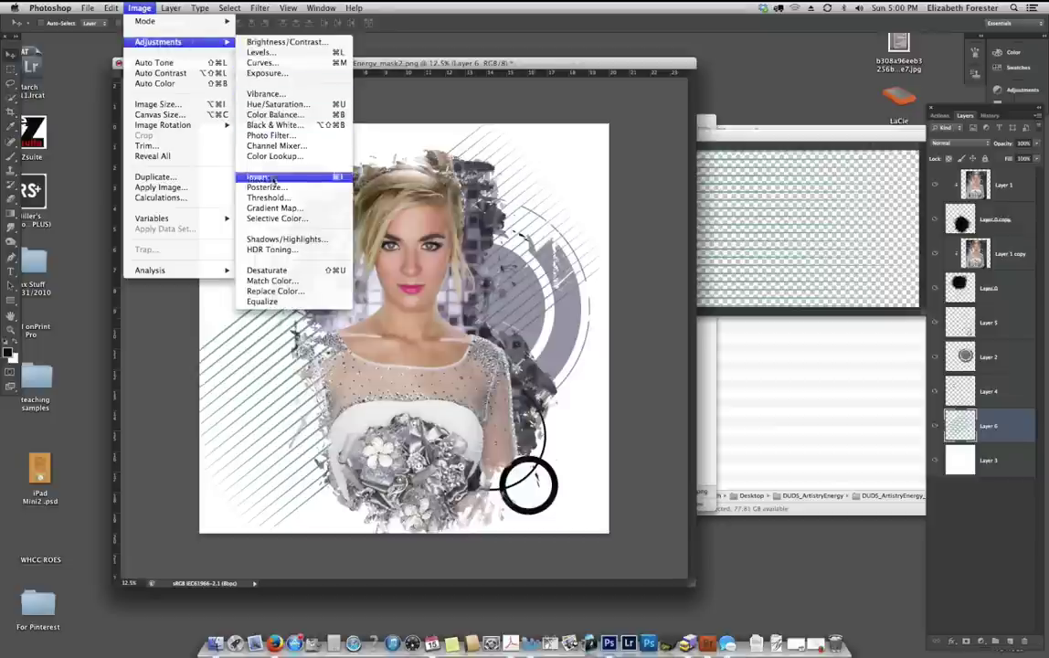
{"action": "left_click", "coordinate": [254, 103]}
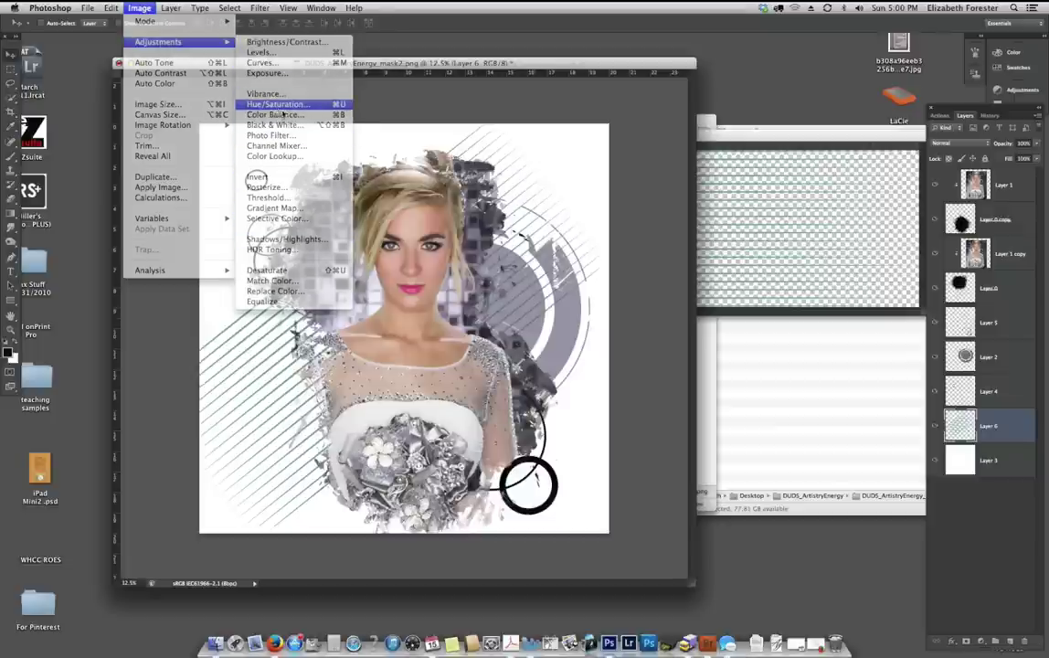
{"action": "left_click_drag", "start_coordinate": [864, 487], "coordinate": [811, 487]}
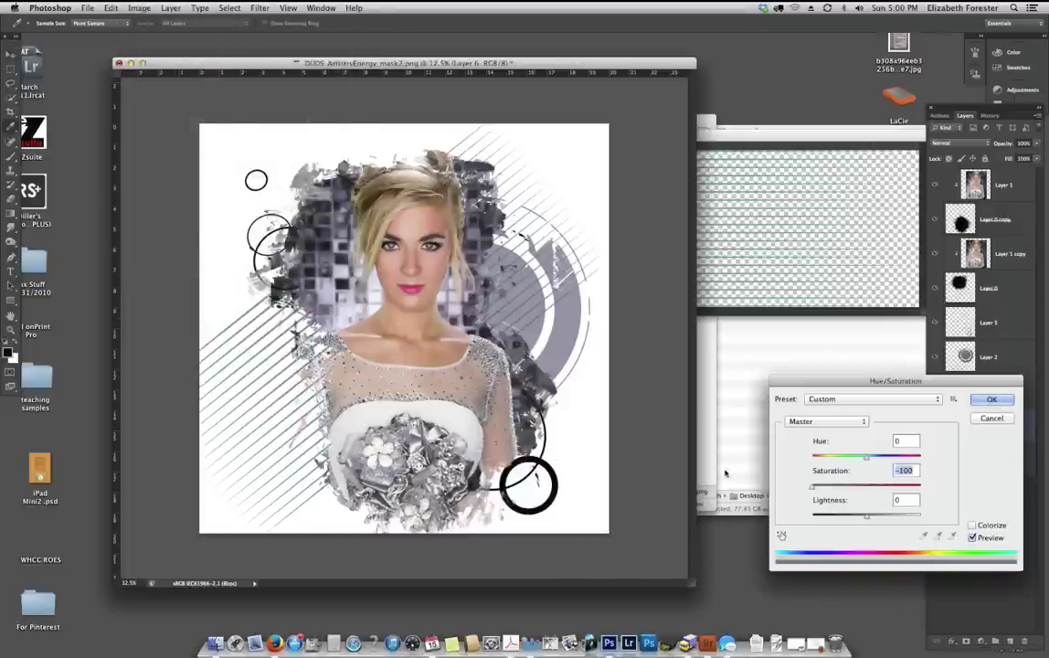
{"action": "left_click", "coordinate": [992, 400]}
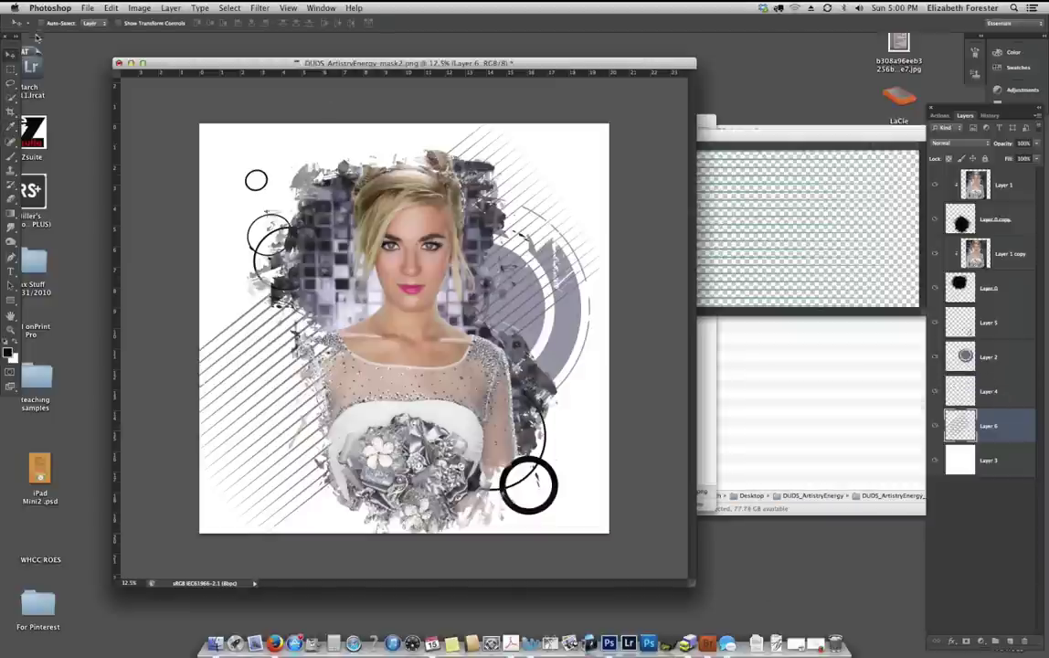
Scale the diagonal lines down to about 83% toward the lower right, and duplicate their layer with a slight offset.
{"action": "key", "text": "super+t"}
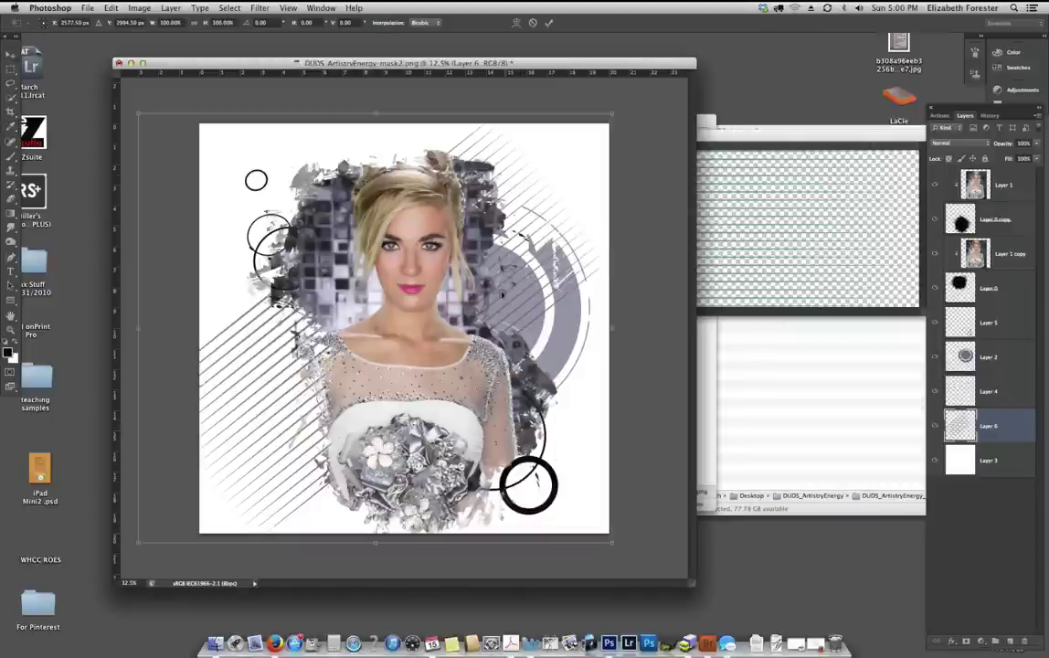
{"action": "left_click_drag", "start_coordinate": [147, 126], "coordinate": [182, 224]}
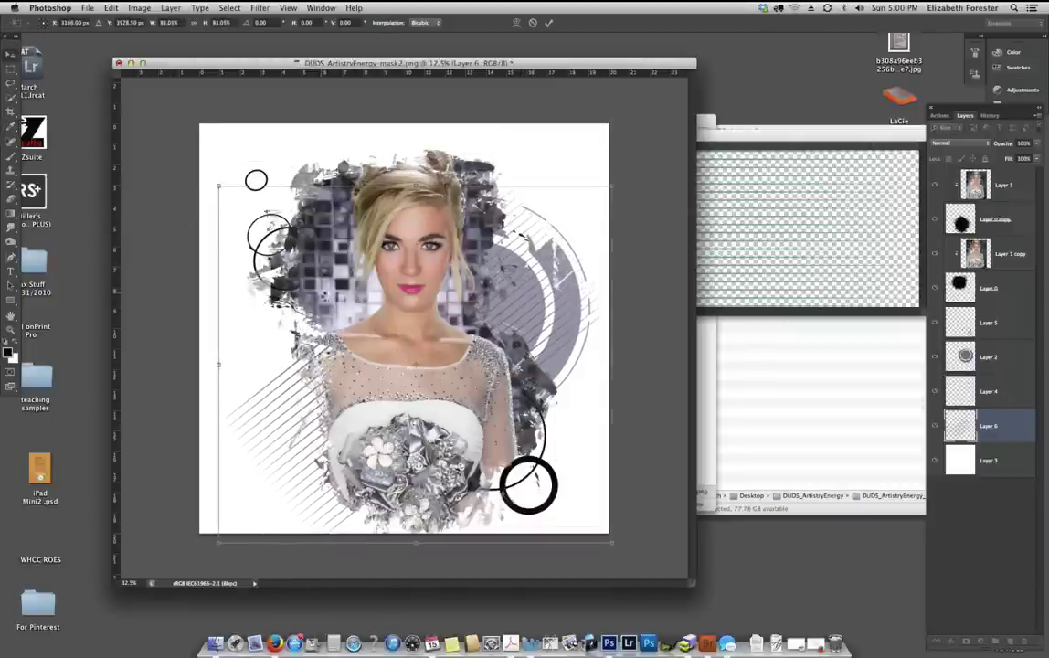
{"action": "key", "text": "Return"}
{"action": "key", "text": "super+j"}
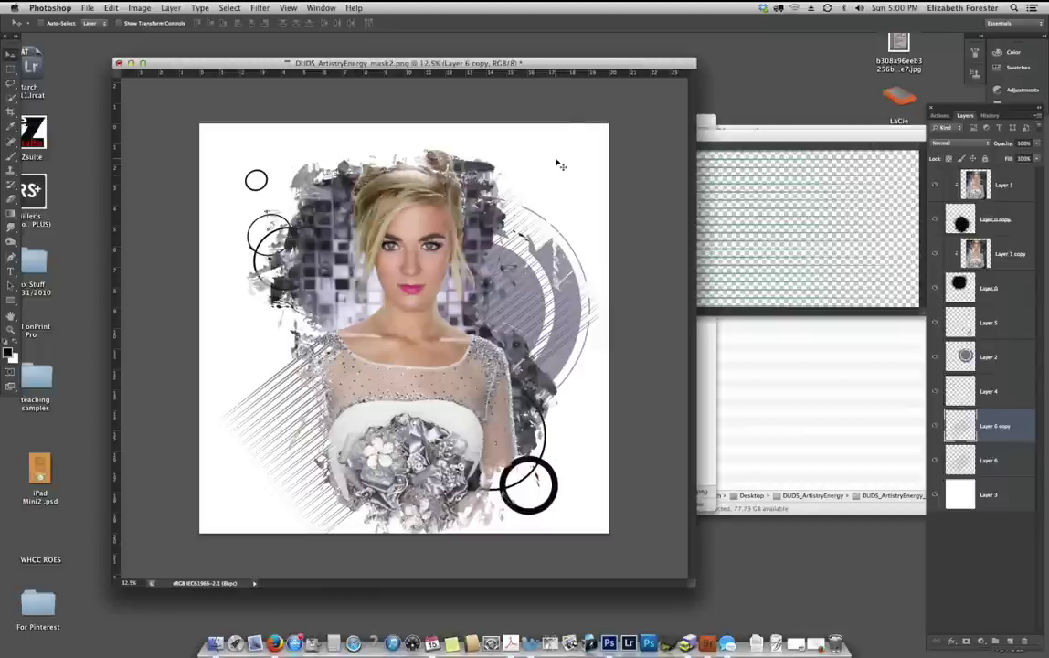
Duplicate the offset lines layer again, scale the copy to about 55%, and place it beside the subject's head at the upper right.
{"action": "key", "text": "super+j"}
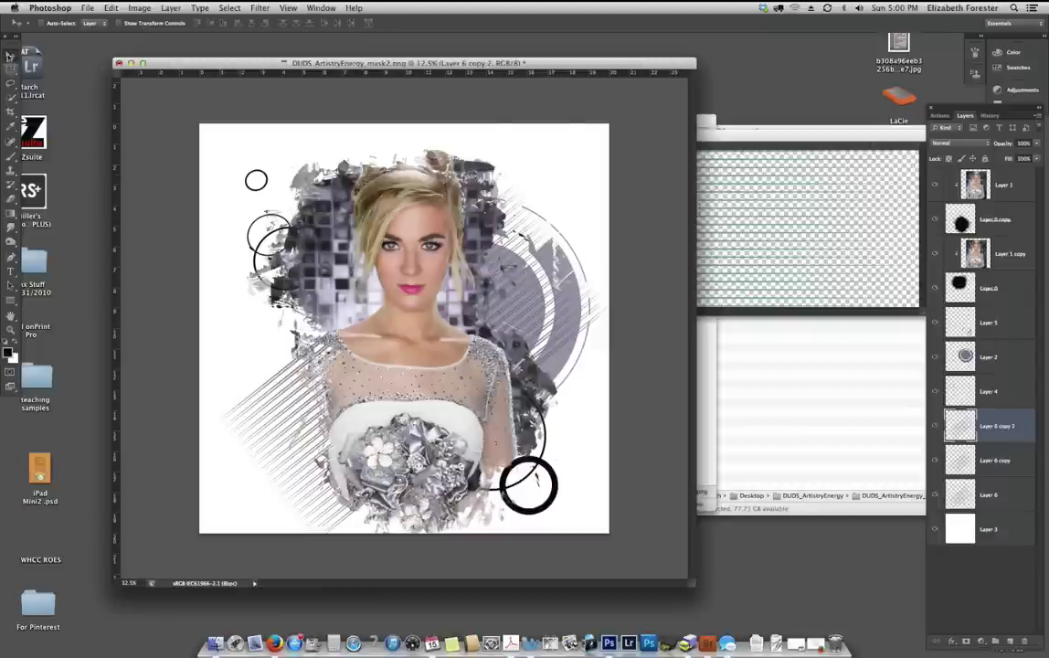
{"action": "key", "text": "super+t"}
{"action": "left_click_drag", "start_coordinate": [218, 184], "coordinate": [379, 330]}
{"action": "left_click_drag", "start_coordinate": [516, 421], "coordinate": [516, 216]}
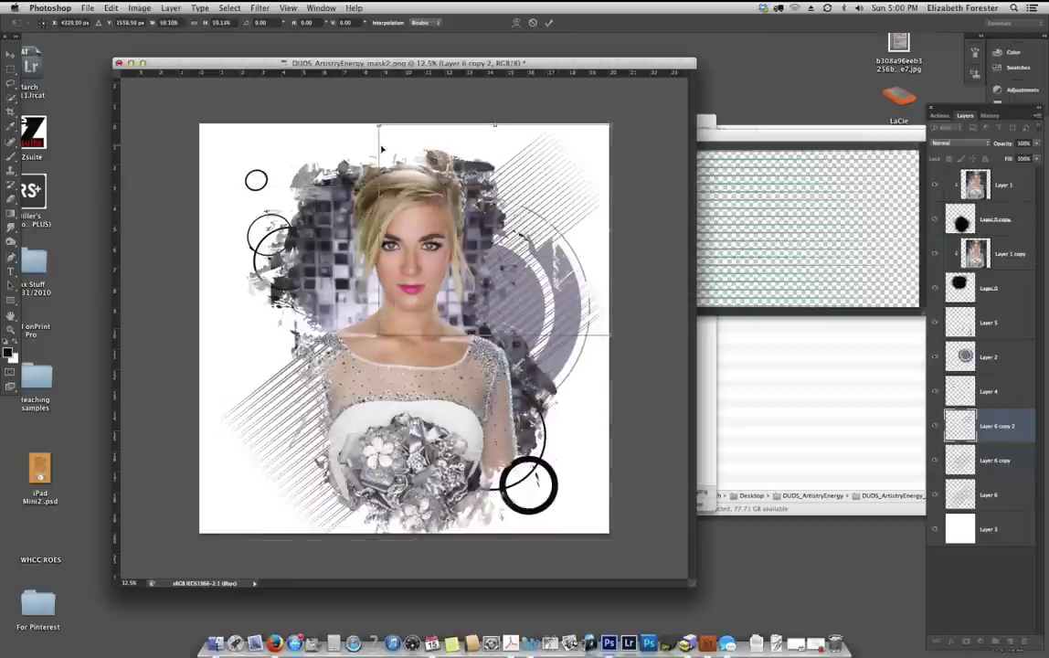
{"action": "left_click_drag", "start_coordinate": [379, 125], "coordinate": [392, 138]}
{"action": "left_click_drag", "start_coordinate": [533, 259], "coordinate": [530, 274]}
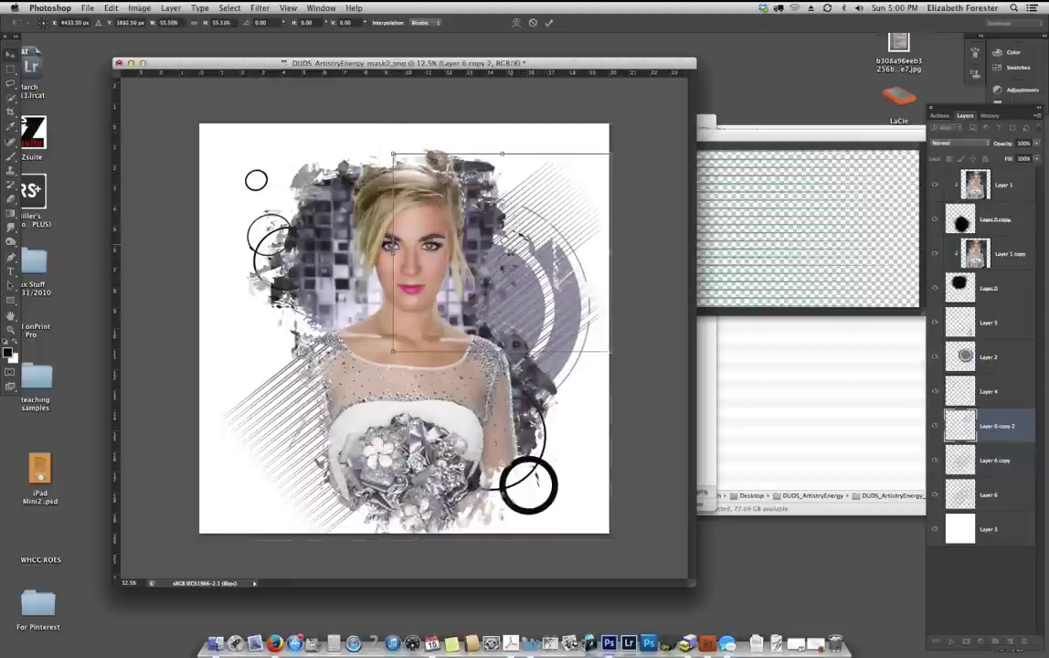
{"action": "key", "text": "Return"}
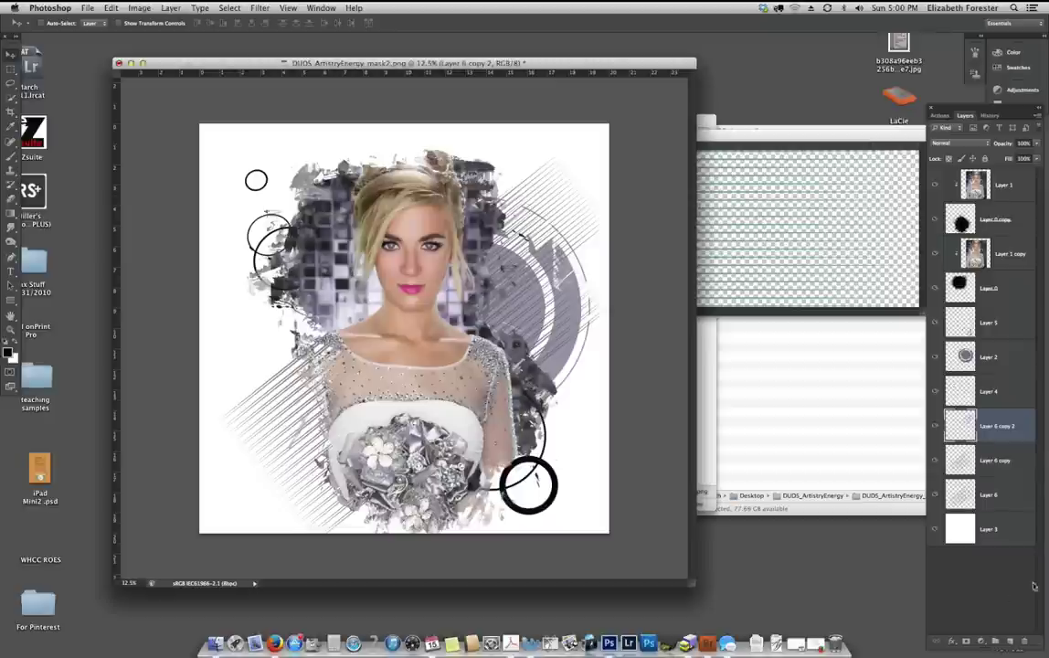
Add a new layer above the smallest diagonal-lines copy and activate the Brush tool.
{"action": "left_click", "coordinate": [1009, 642]}
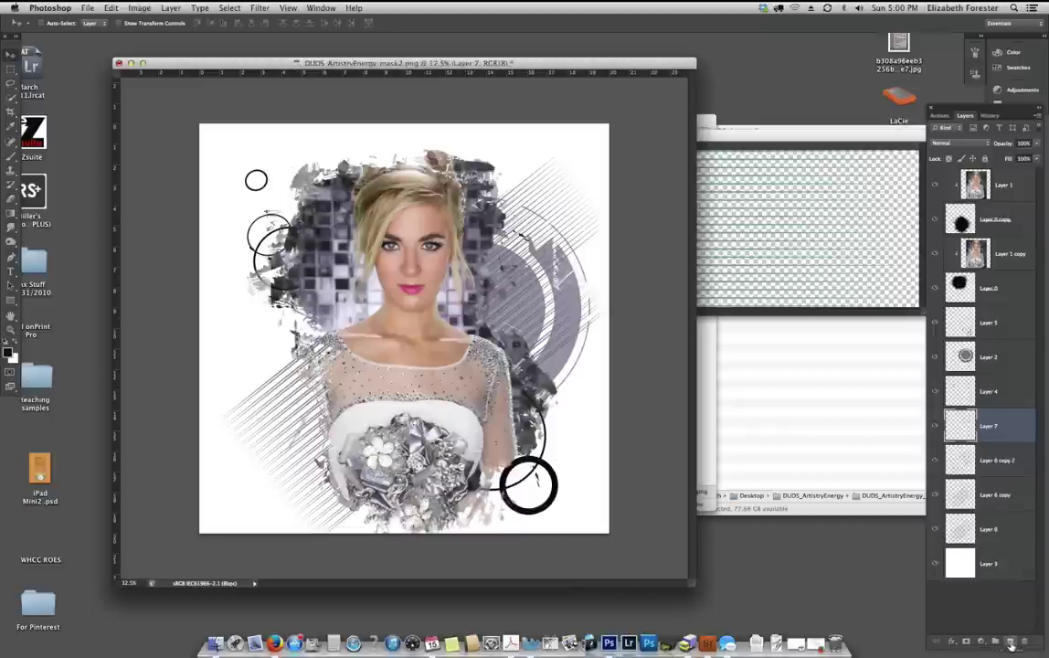
{"action": "left_click", "coordinate": [8, 158]}
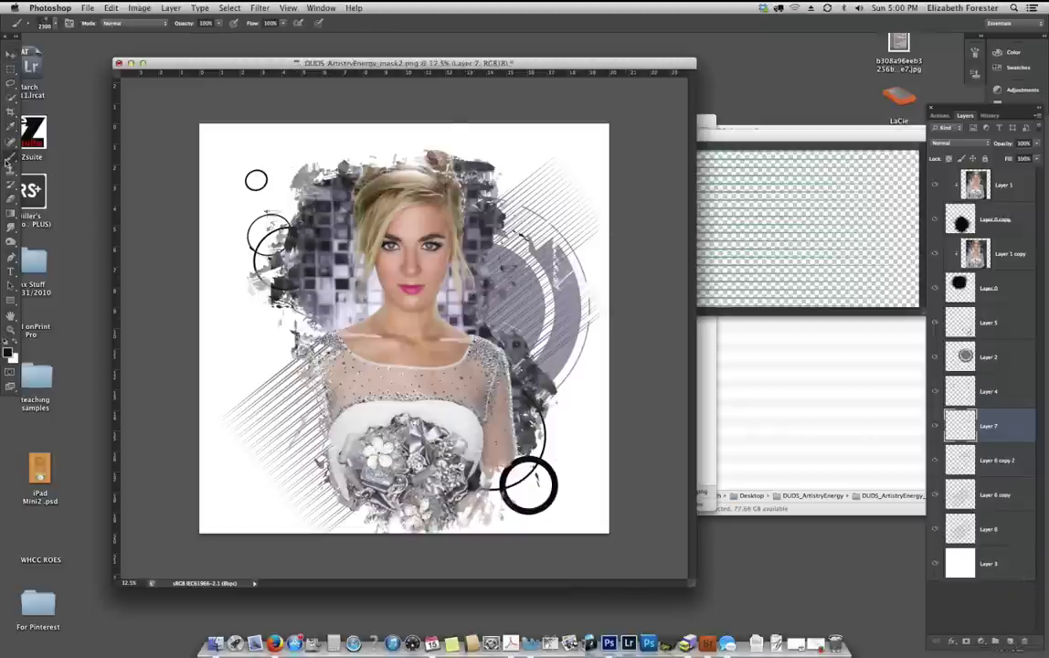
Try stamping the solid butterfly brush at 1300 px beside the subject's head at the upper right, and undo the stamp.
{"action": "left_click", "coordinate": [43, 21]}
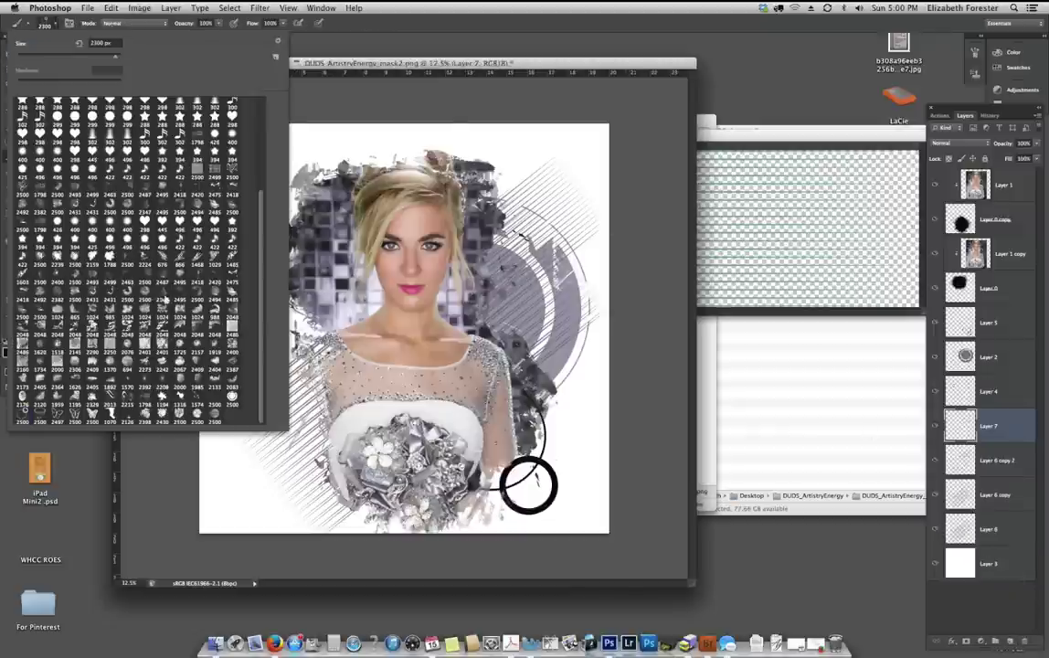
{"action": "left_click", "coordinate": [92, 415]}
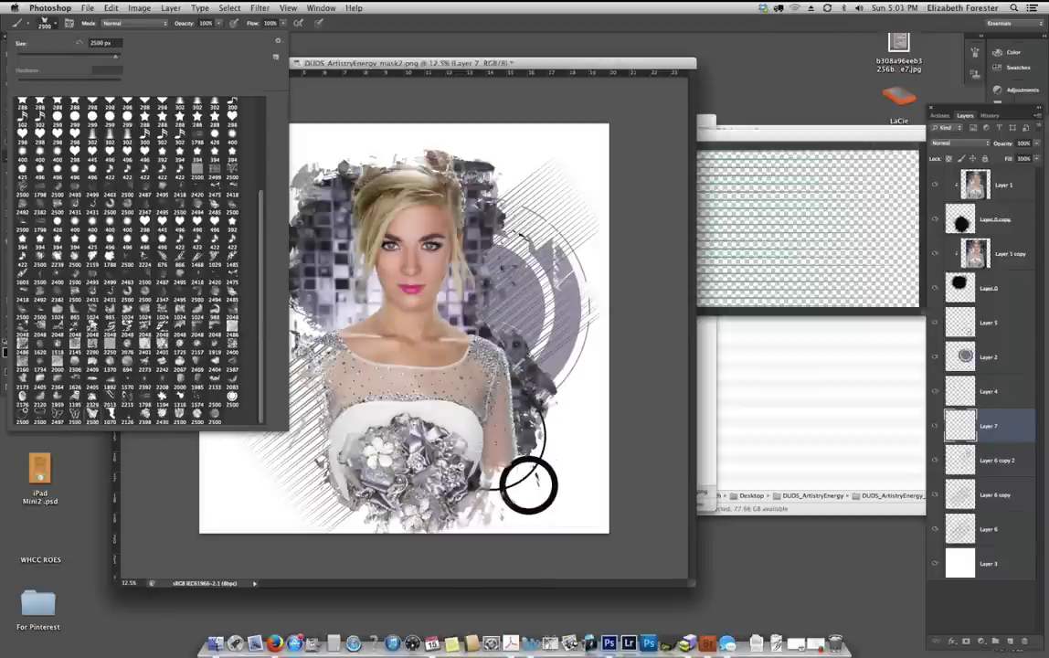
{"action": "left_click", "coordinate": [50, 24]}
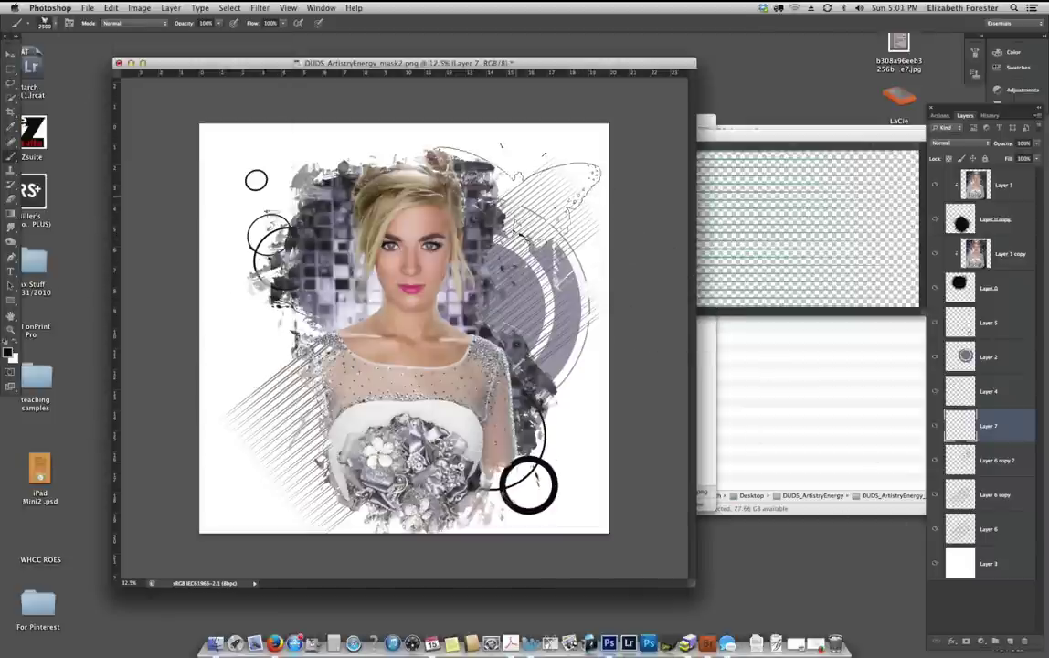
{"action": "key", "text": "bracketleft"}
{"action": "key", "text": "bracketleft"}
{"action": "key", "text": "bracketleft"}
{"action": "key", "text": "bracketleft"}
{"action": "key", "text": "bracketleft"}
{"action": "key", "text": "bracketleft"}
{"action": "key", "text": "bracketleft"}
{"action": "key", "text": "bracketleft"}
{"action": "key", "text": "bracketleft"}
{"action": "key", "text": "bracketleft"}
{"action": "key", "text": "bracketleft"}
{"action": "key", "text": "bracketleft"}
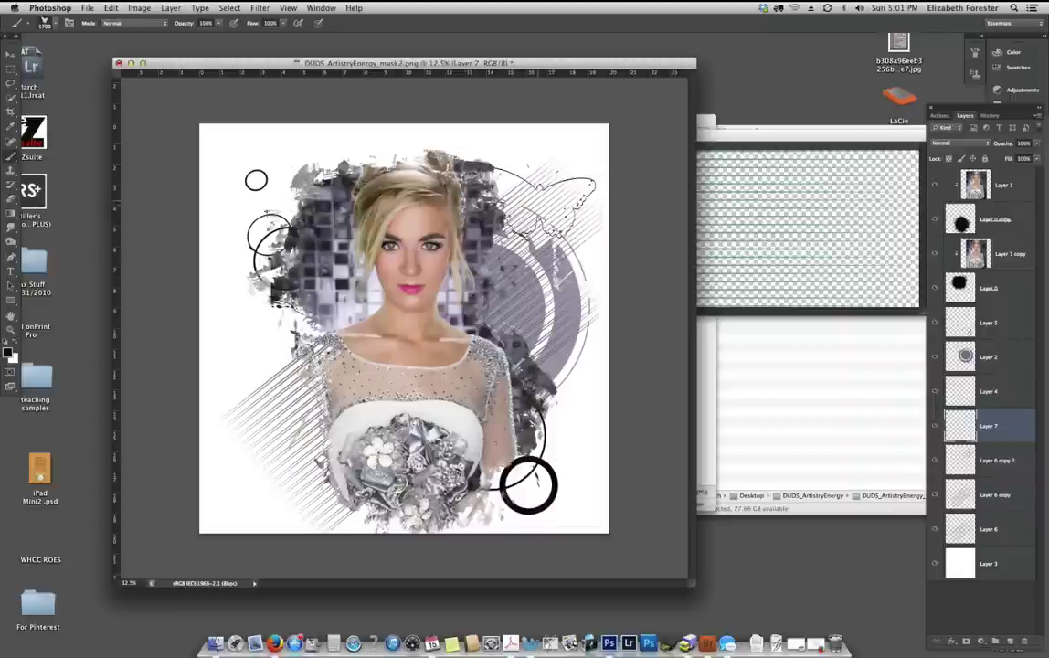
{"action": "left_click", "coordinate": [530, 204]}
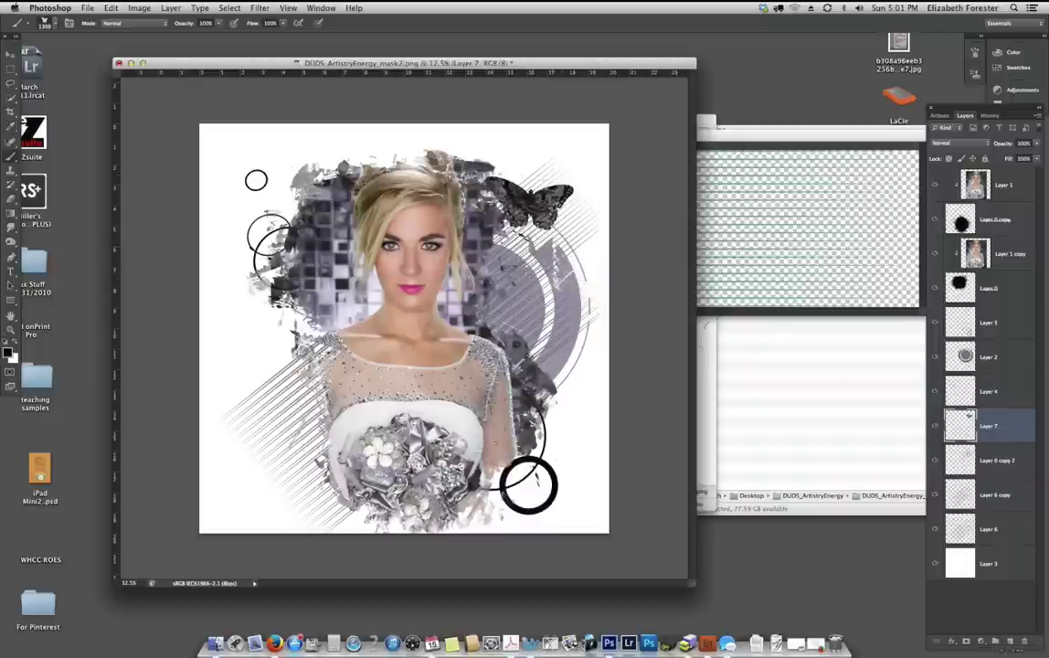
{"action": "key", "text": "ctrl+z"}
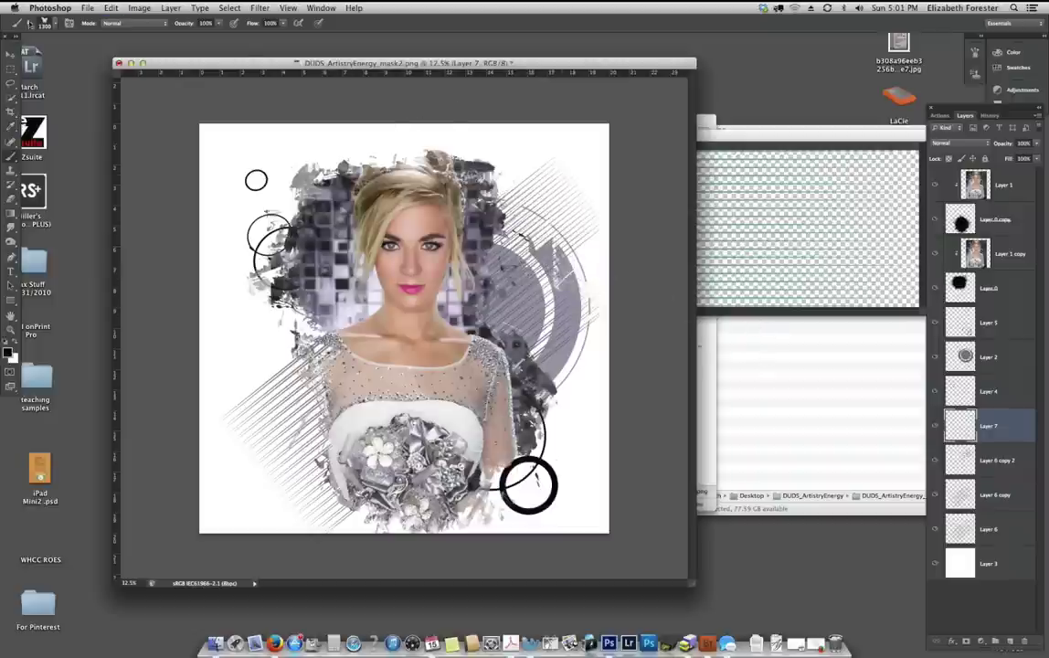
Choose the outlined butterfly brush, reduce it to 2100 px, and stamp it over the lines beside the subject's head at the upper right.
{"action": "left_click", "coordinate": [50, 22]}
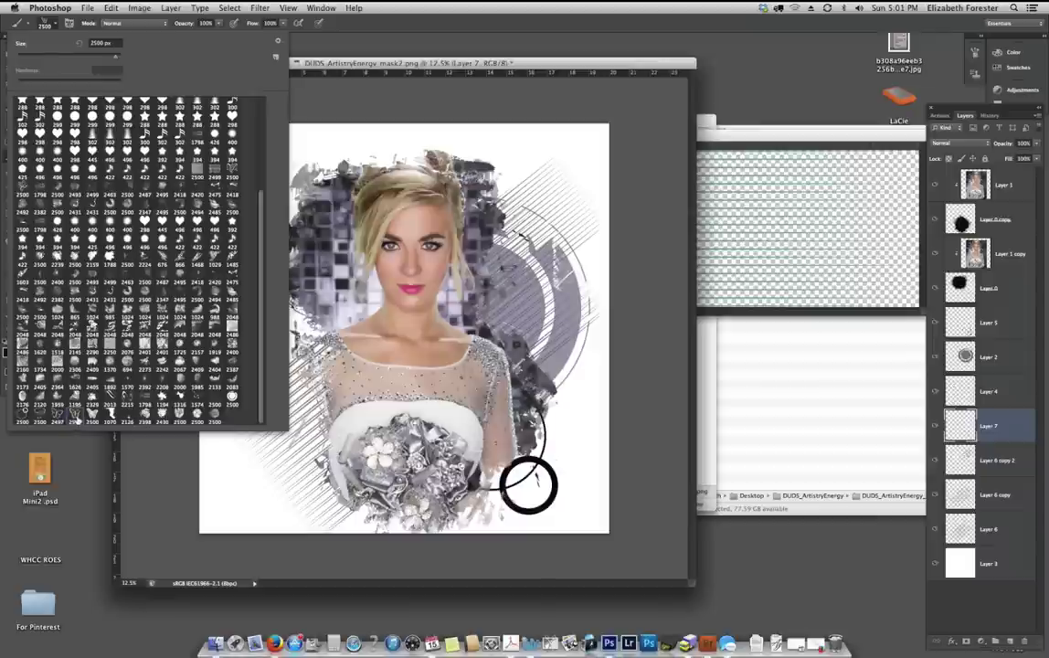
{"action": "left_click", "coordinate": [42, 23]}
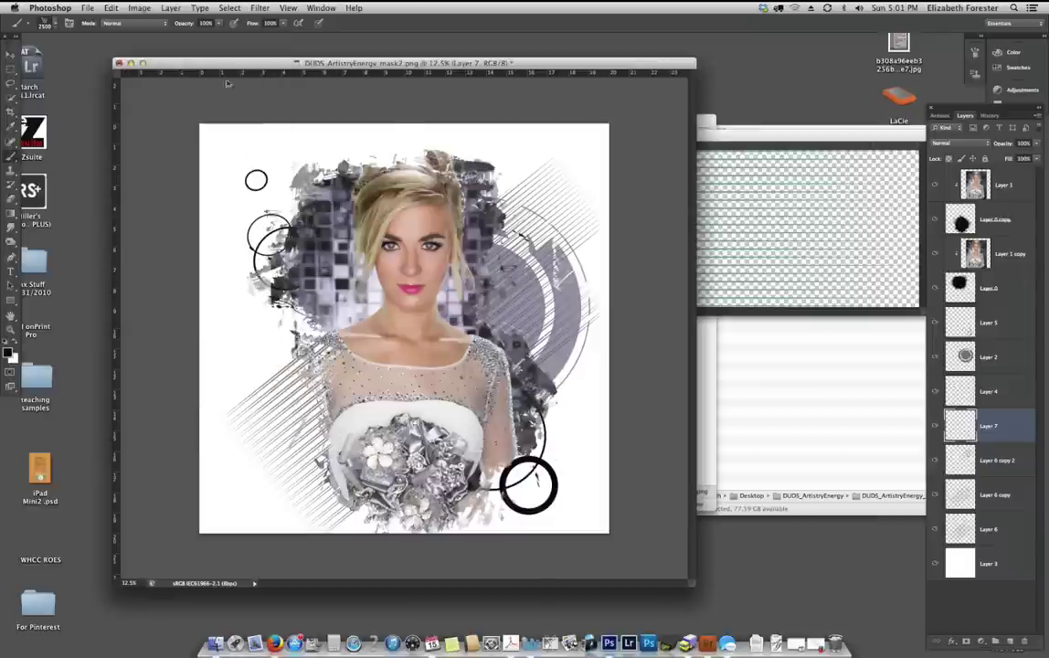
{"action": "key", "text": "bracketleft"}
{"action": "key", "text": "bracketleft"}
{"action": "key", "text": "bracketleft"}
{"action": "key", "text": "bracketleft"}
{"action": "left_click", "coordinate": [547, 217]}
Scale the stamped butterfly down to about 50% and rotate it about 18° clockwise.
{"action": "key", "text": "ctrl+t"}
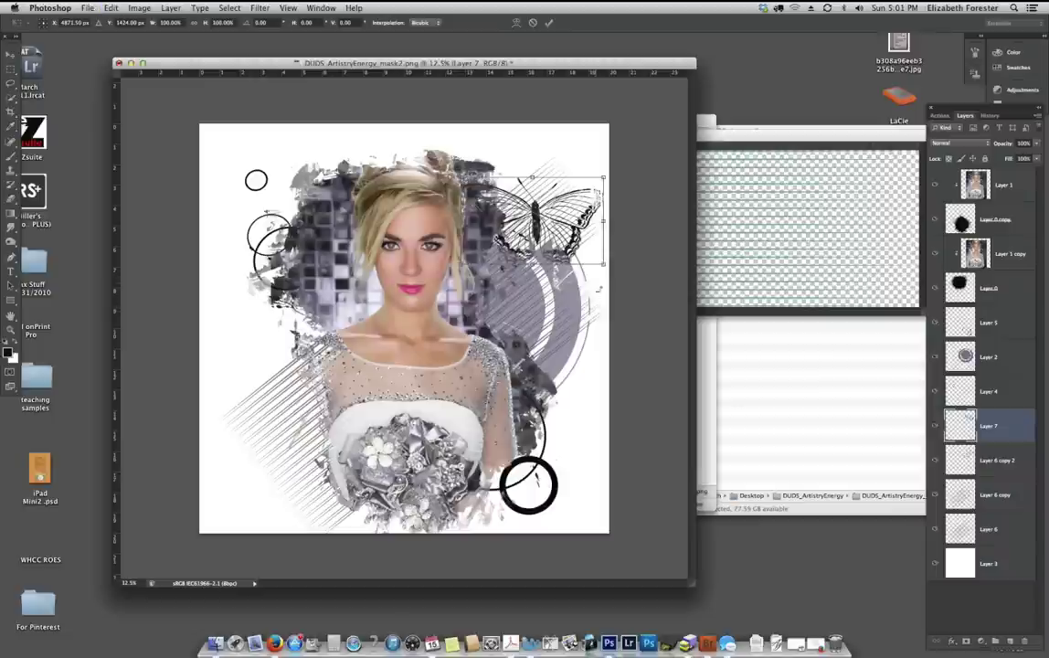
{"action": "left_click_drag", "start_coordinate": [605, 266], "coordinate": [580, 250]}
{"action": "left_click_drag", "start_coordinate": [593, 275], "coordinate": [574, 297]}
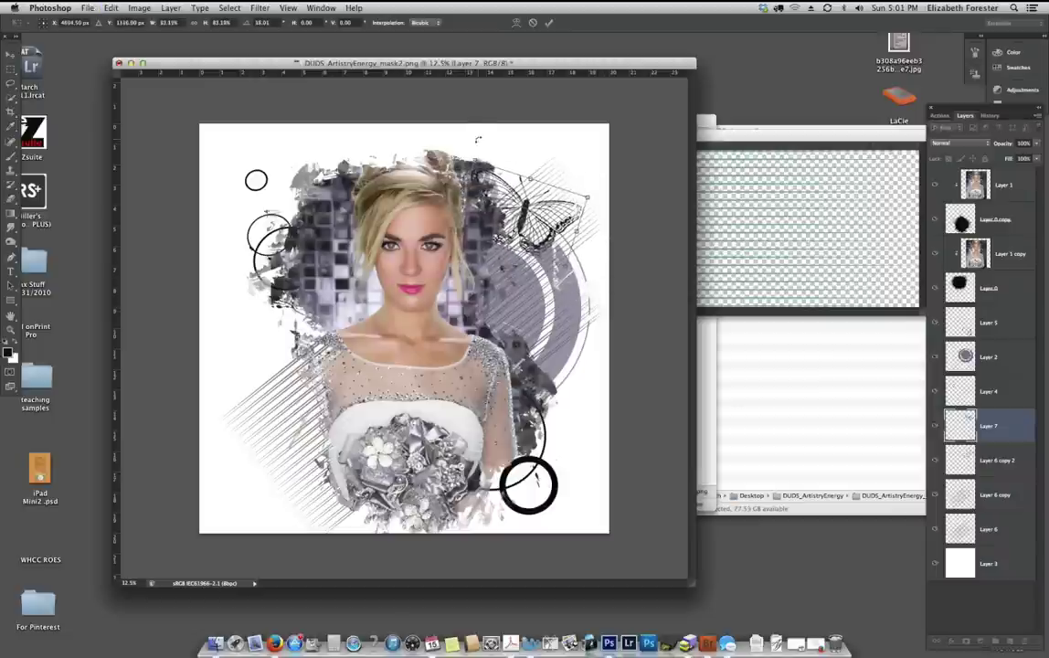
{"action": "left_click_drag", "start_coordinate": [474, 161], "coordinate": [499, 190]}
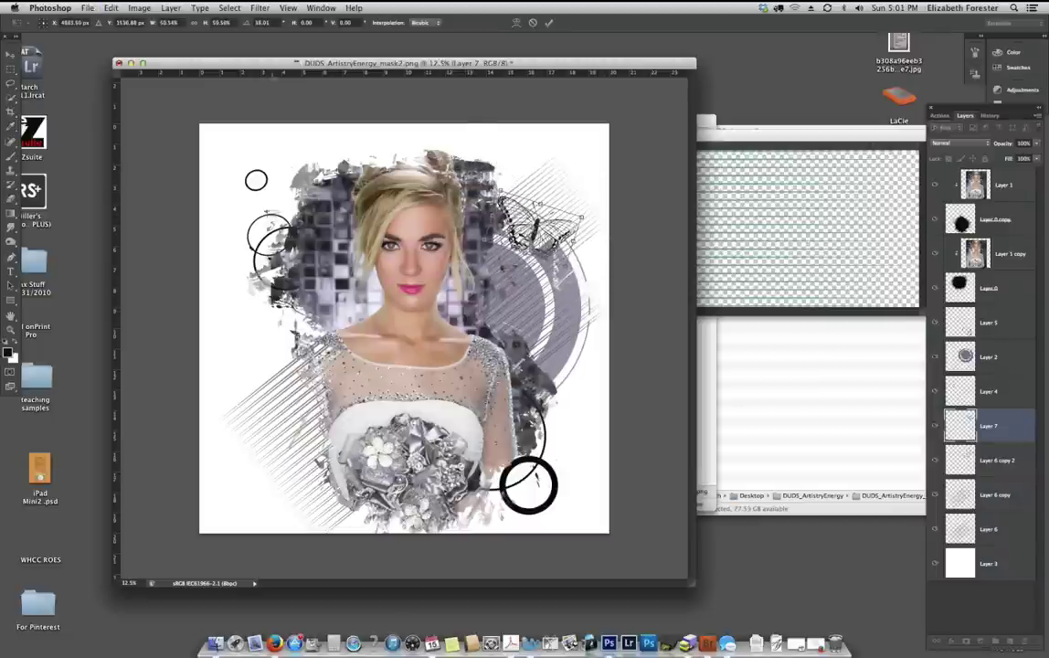
{"action": "left_click", "coordinate": [10, 49]}
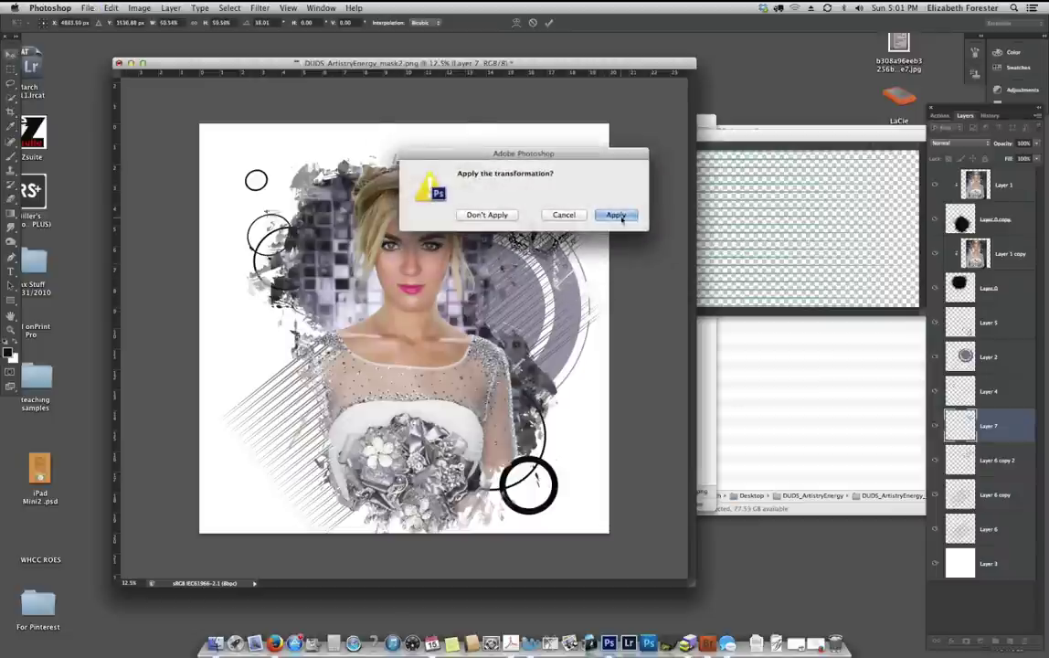
{"action": "key", "text": "Return"}
Move the butterfly up to the top edge of the diagonal lines and scale it down to about 84%.
{"action": "left_click_drag", "start_coordinate": [573, 247], "coordinate": [577, 206]}
{"action": "key", "text": "super+t"}
{"action": "left_click_drag", "start_coordinate": [582, 153], "coordinate": [569, 164]}
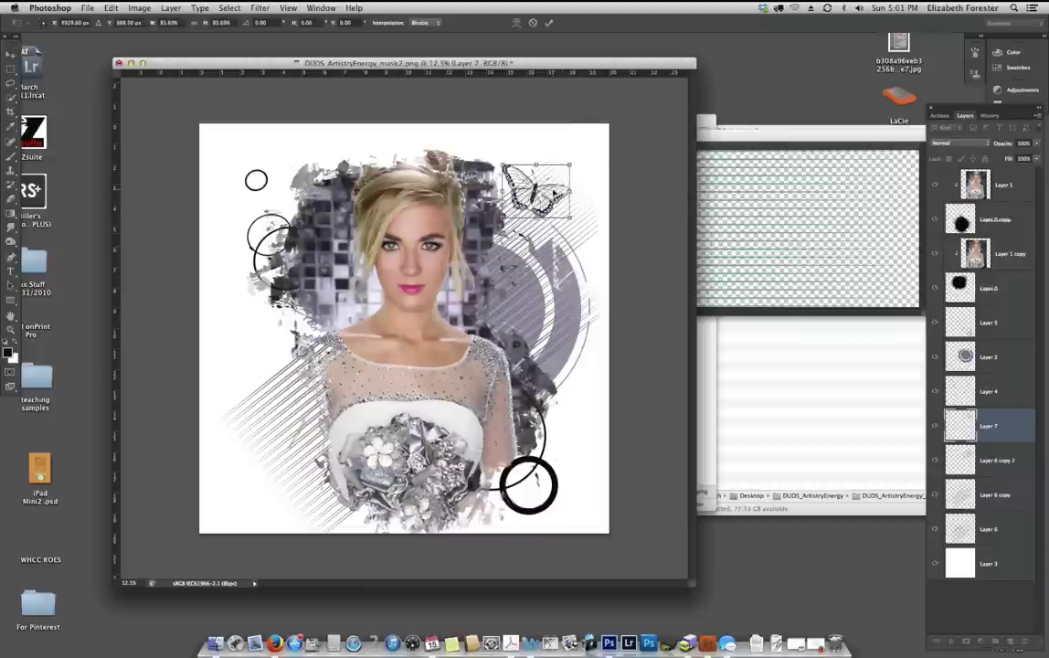
{"action": "key", "text": "Return"}
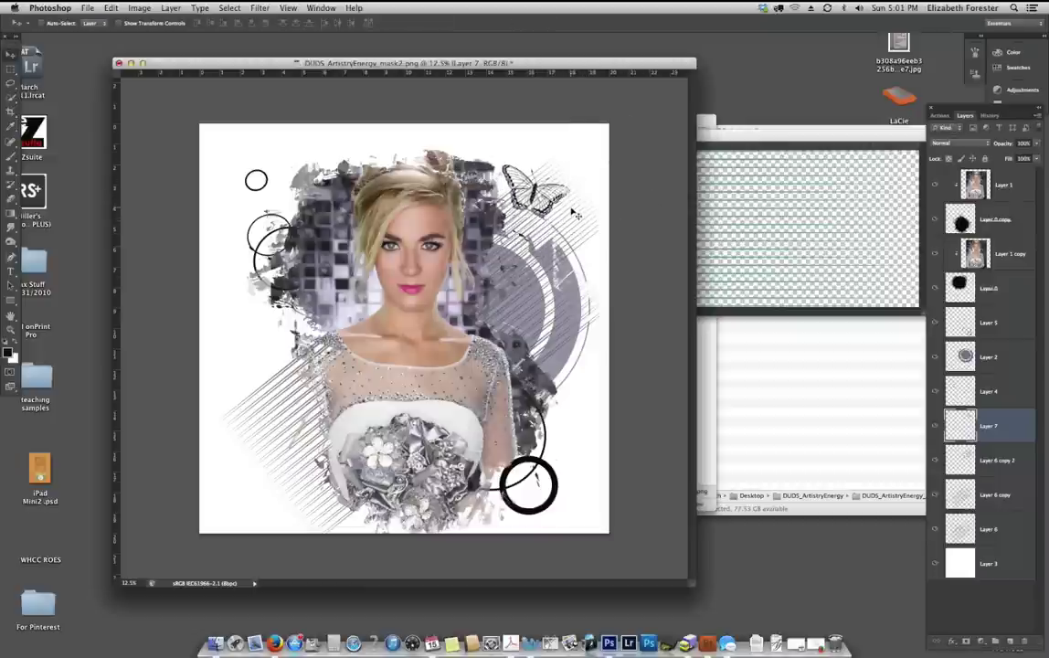
Duplicate the butterfly layer, shrink and tilt the copy, and place it below and to the right of the original.
{"action": "key", "text": "ctrl+j"}
{"action": "key", "text": "ctrl+t"}
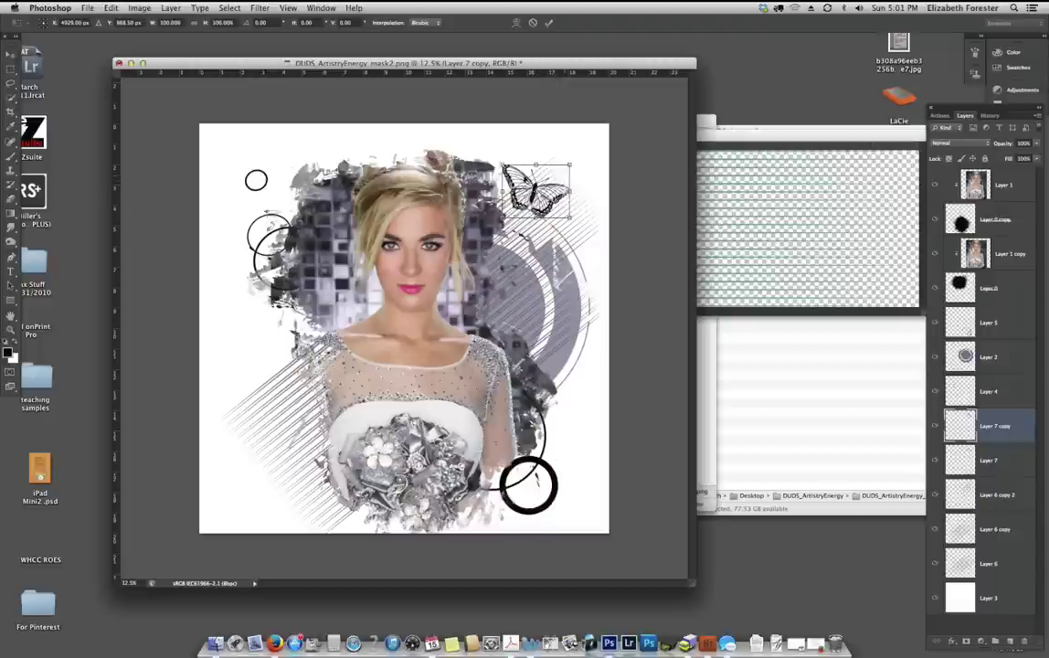
{"action": "left_click_drag", "start_coordinate": [504, 166], "coordinate": [531, 188]}
{"action": "left_click_drag", "start_coordinate": [572, 245], "coordinate": [548, 235]}
{"action": "key", "text": "Return"}
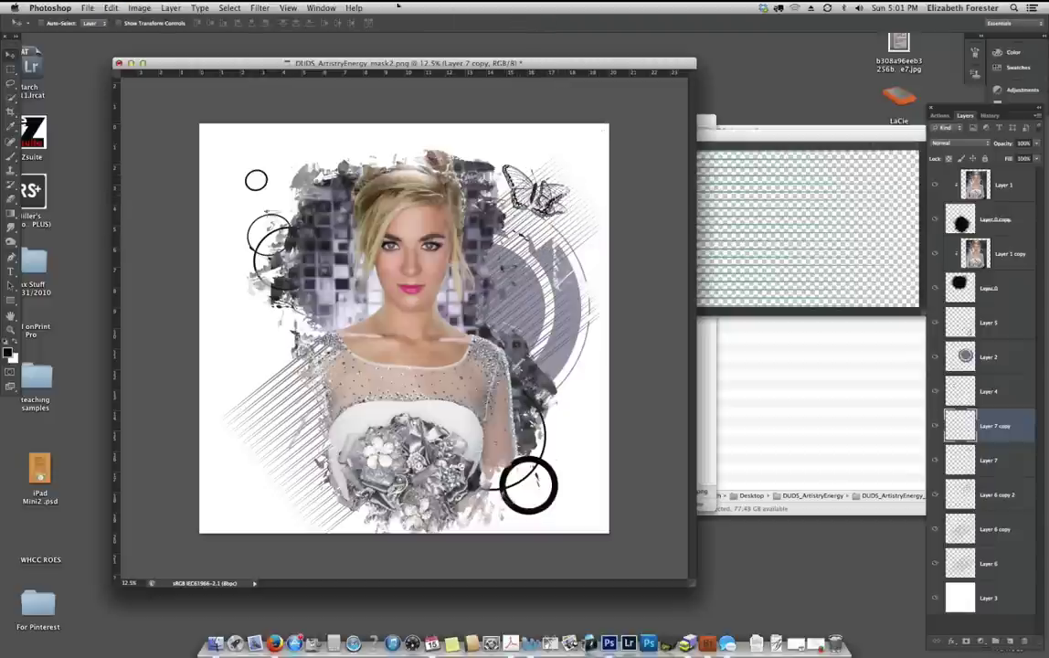
{"action": "left_click_drag", "start_coordinate": [505, 199], "coordinate": [543, 227]}
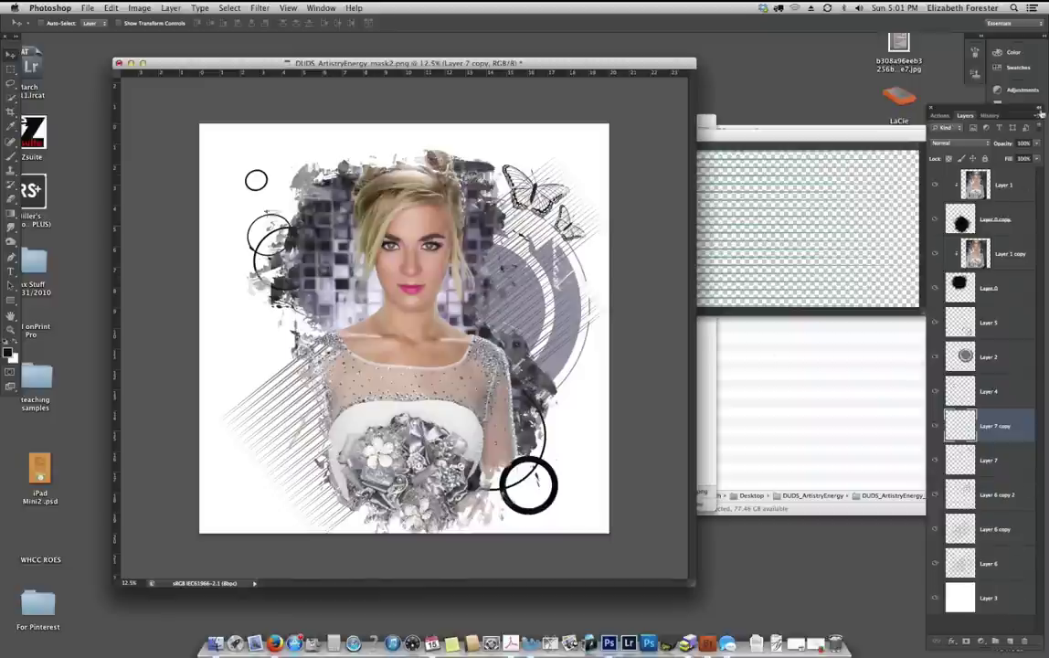
Fade the small butterfly to 41% opacity and reposition it, rotated about -38°, to the upper right of the large butterfly.
{"action": "left_click_drag", "start_coordinate": [1036, 146], "coordinate": [1008, 156]}
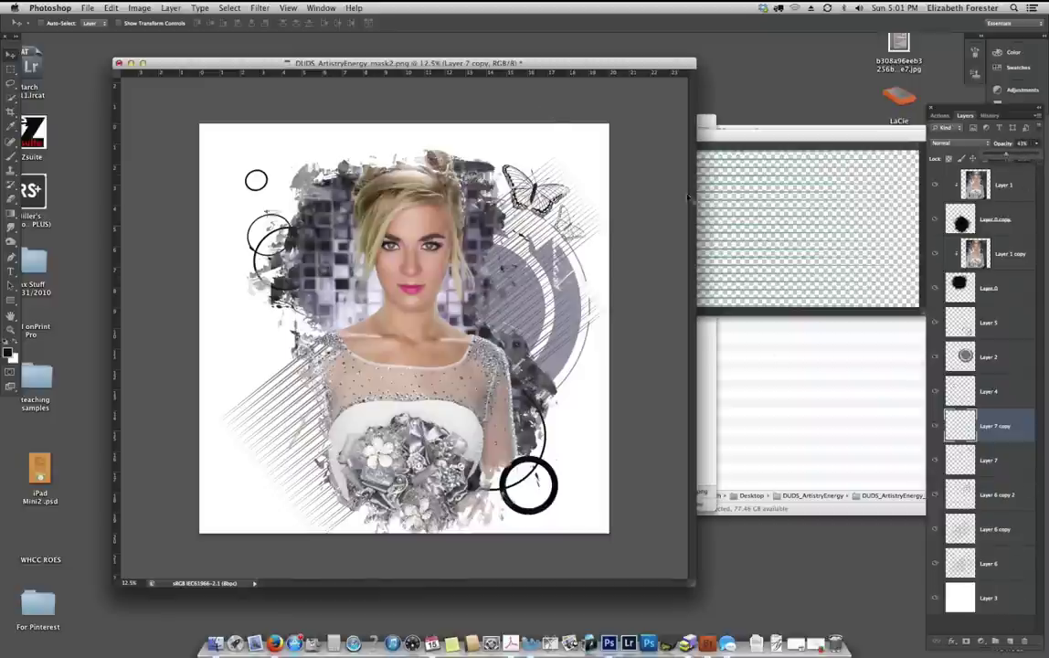
{"action": "key", "text": "super+t"}
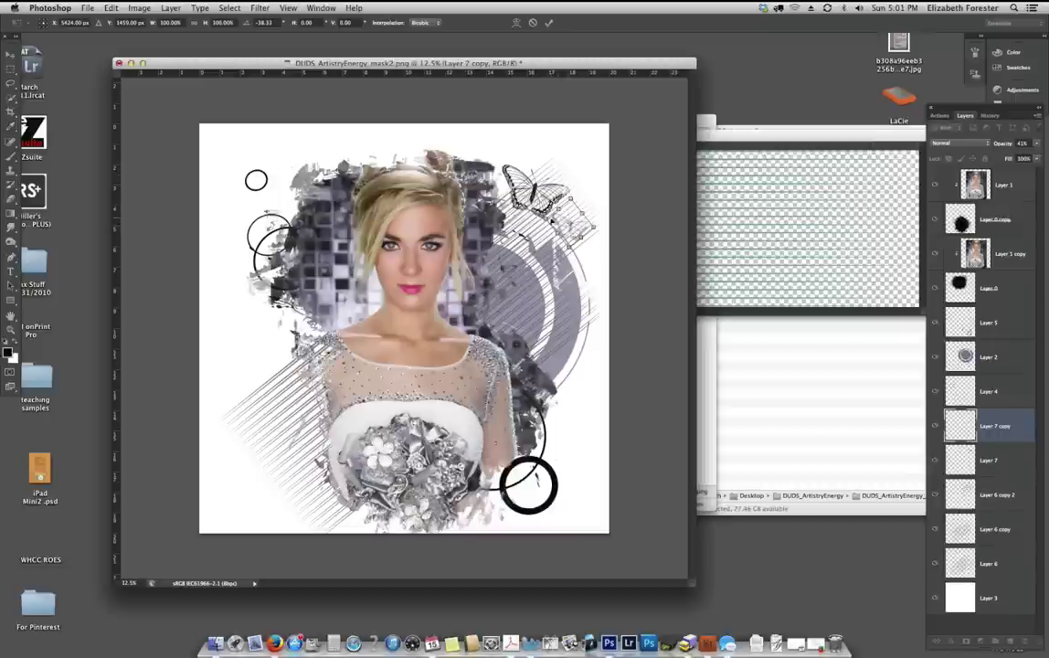
{"action": "key", "text": "Return"}
{"action": "left_click_drag", "start_coordinate": [523, 213], "coordinate": [596, 170]}
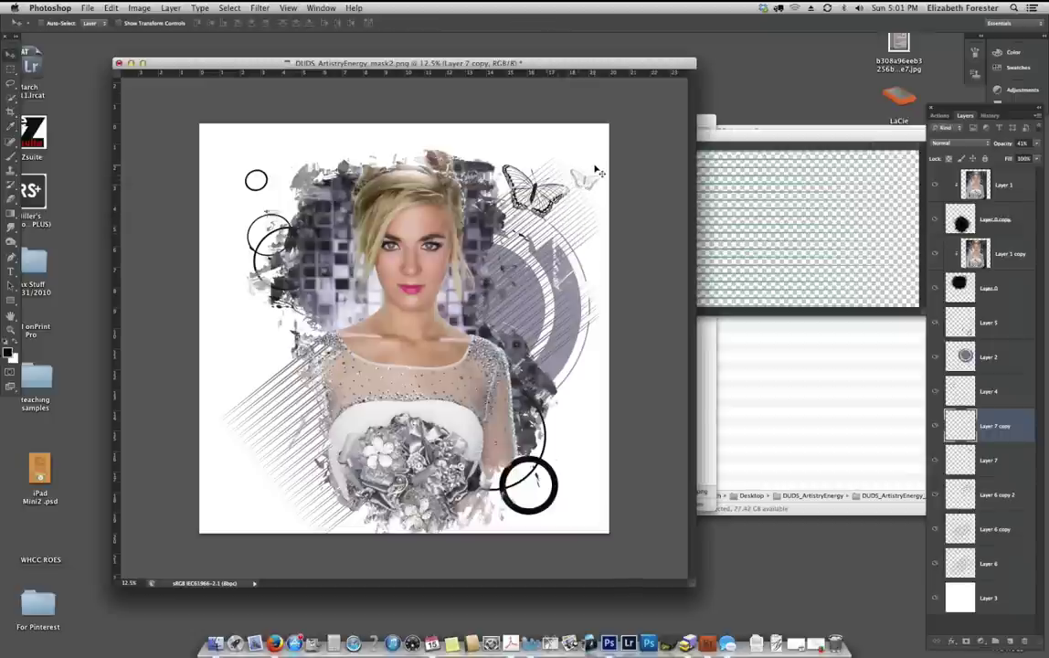
Add a new layer above the large butterfly's layer and choose the 1574 px splatter brush.
{"action": "key", "text": "alt+["}
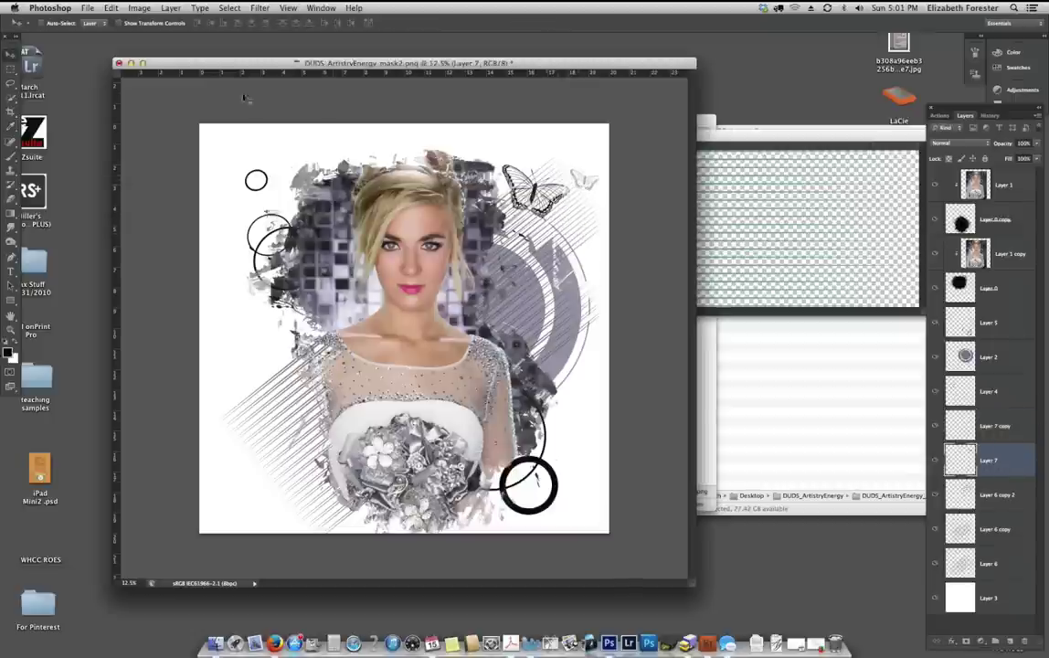
{"action": "left_click", "coordinate": [10, 157]}
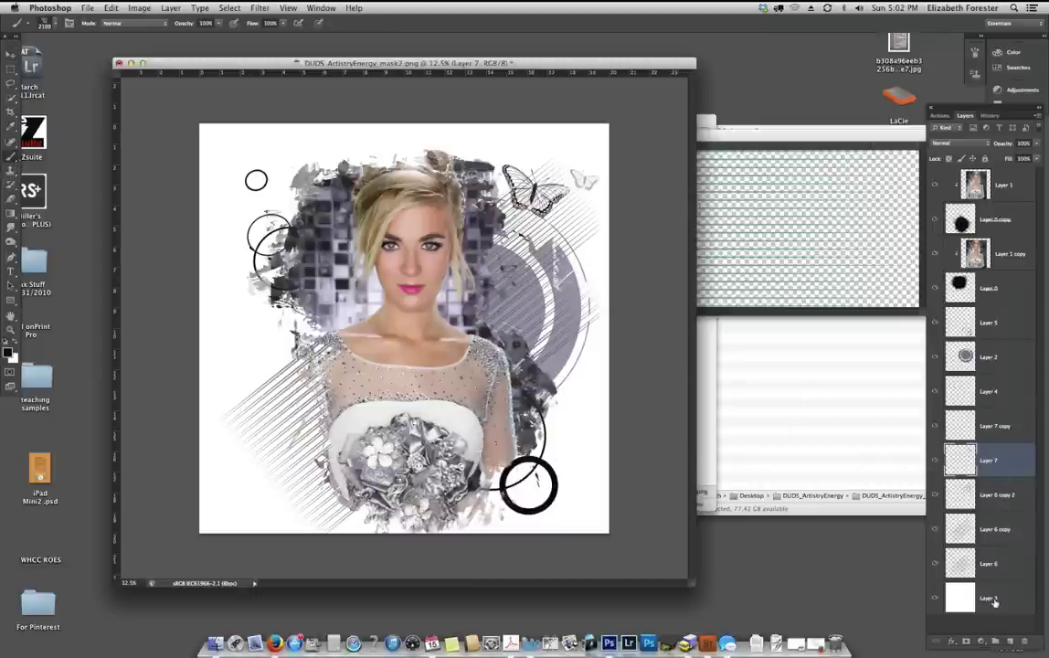
{"action": "key", "text": "alt+shift+super+n"}
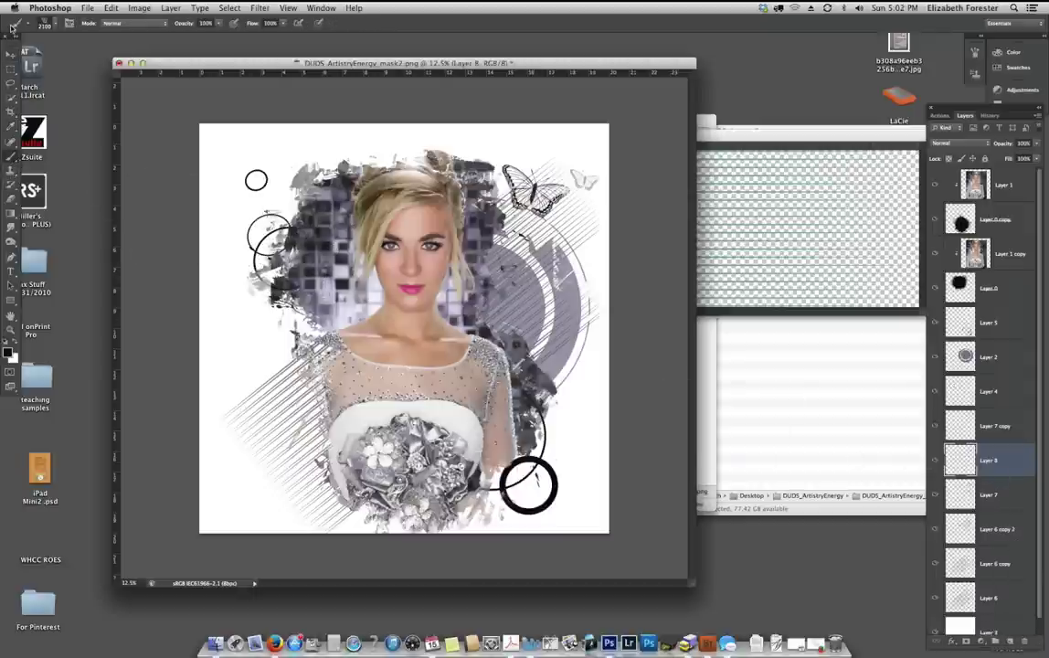
{"action": "left_click", "coordinate": [44, 23]}
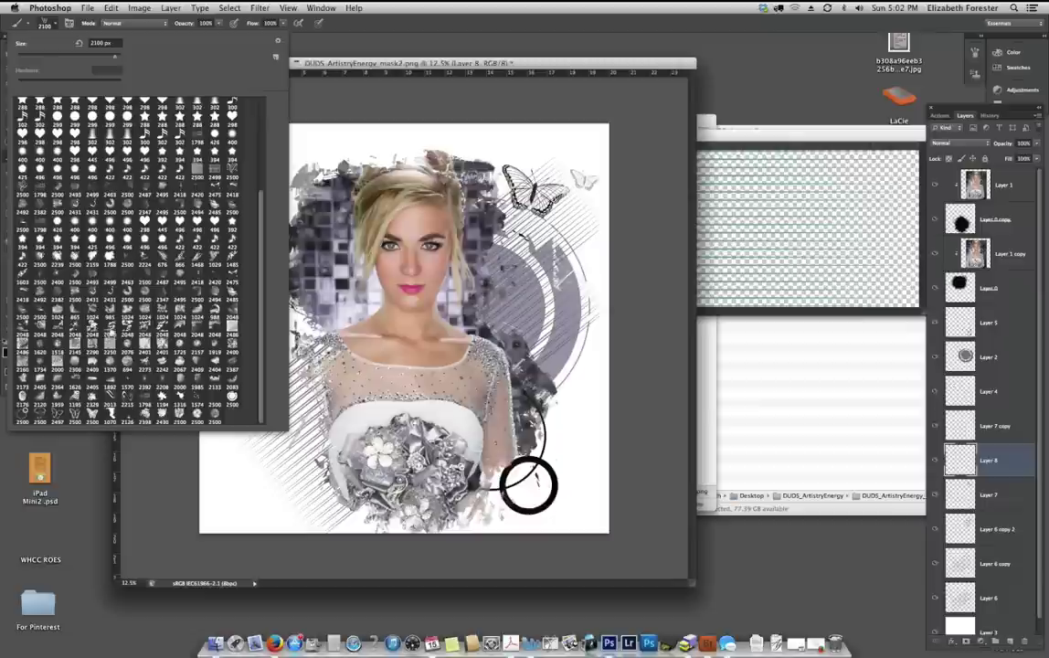
{"action": "left_click", "coordinate": [198, 398]}
{"action": "left_click", "coordinate": [39, 18]}
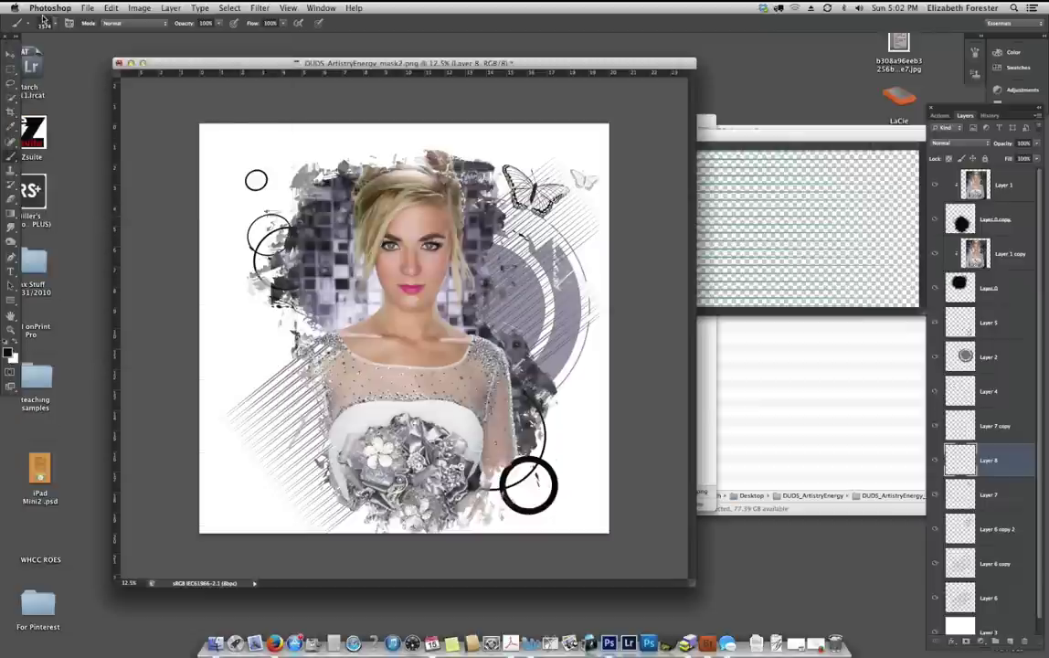
Add another new layer and set the foreground colour to the pale blue-grey #bec3d7 sampled from the portrait.
{"action": "left_click", "coordinate": [1011, 643]}
{"action": "key", "text": "super+z"}
{"action": "left_click", "coordinate": [9, 351]}
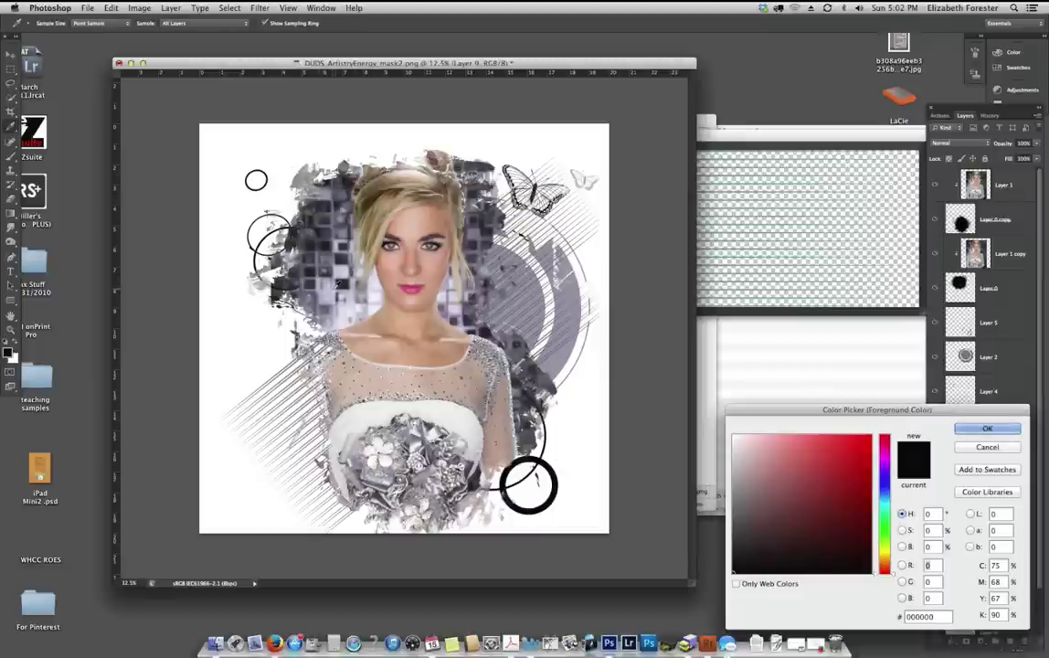
{"action": "left_click", "coordinate": [298, 249]}
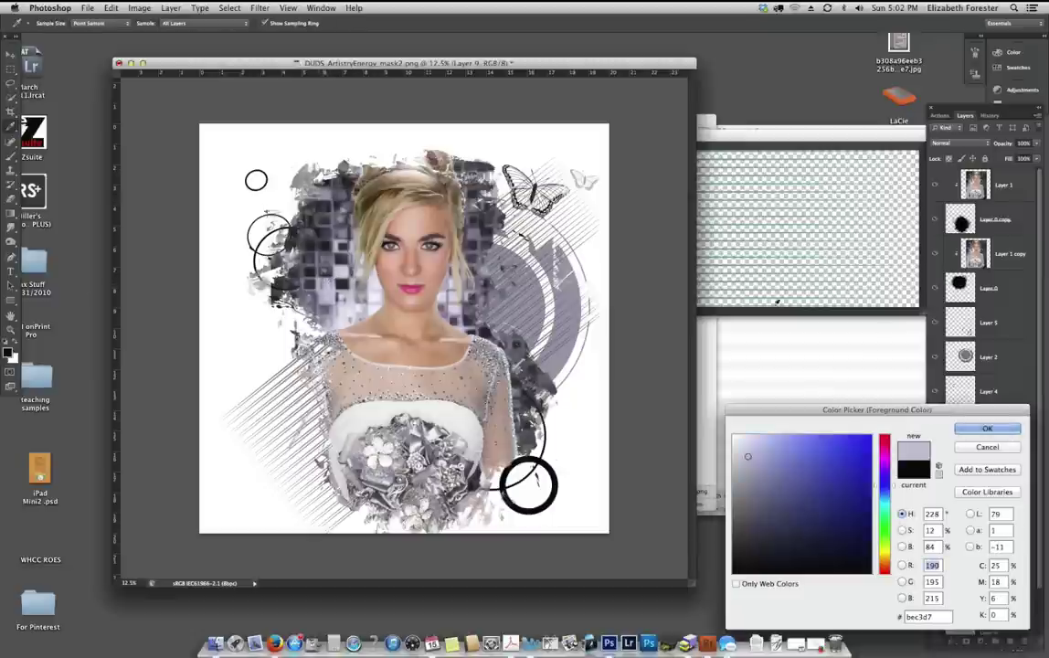
{"action": "key", "text": "Return"}
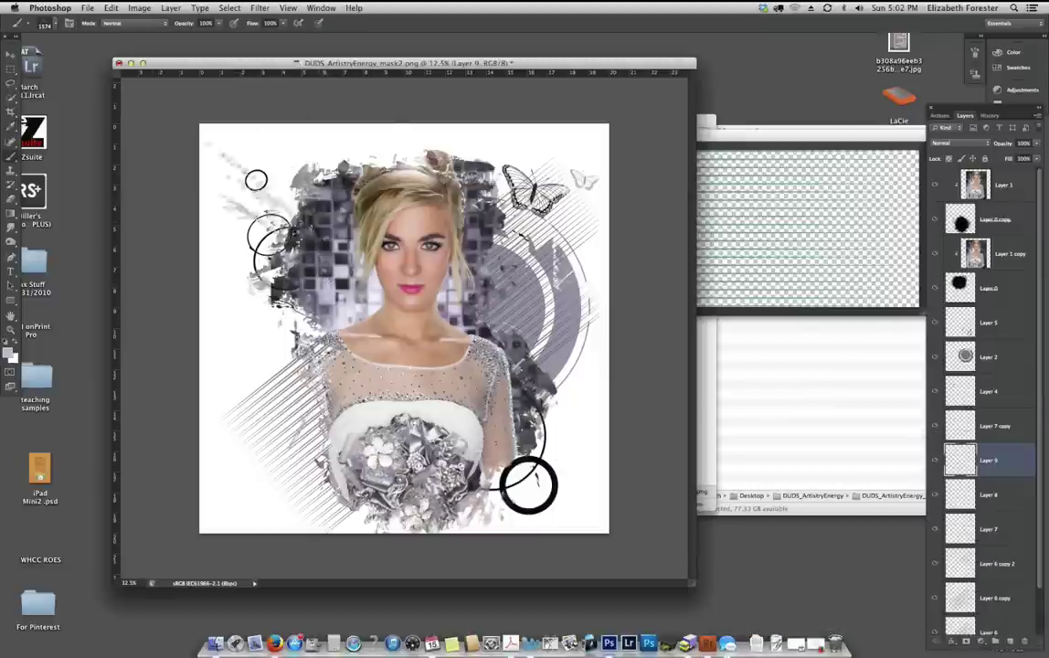
Enlarge the splatter brush to 2200 px and stamp it over the circles at the portrait's upper left.
{"action": "key", "text": "bracketright"}
{"action": "key", "text": "bracketright"}
{"action": "key", "text": "bracketright"}
{"action": "key", "text": "bracketright"}
{"action": "key", "text": "bracketright"}
{"action": "key", "text": "bracketright"}
{"action": "key", "text": "bracketright"}
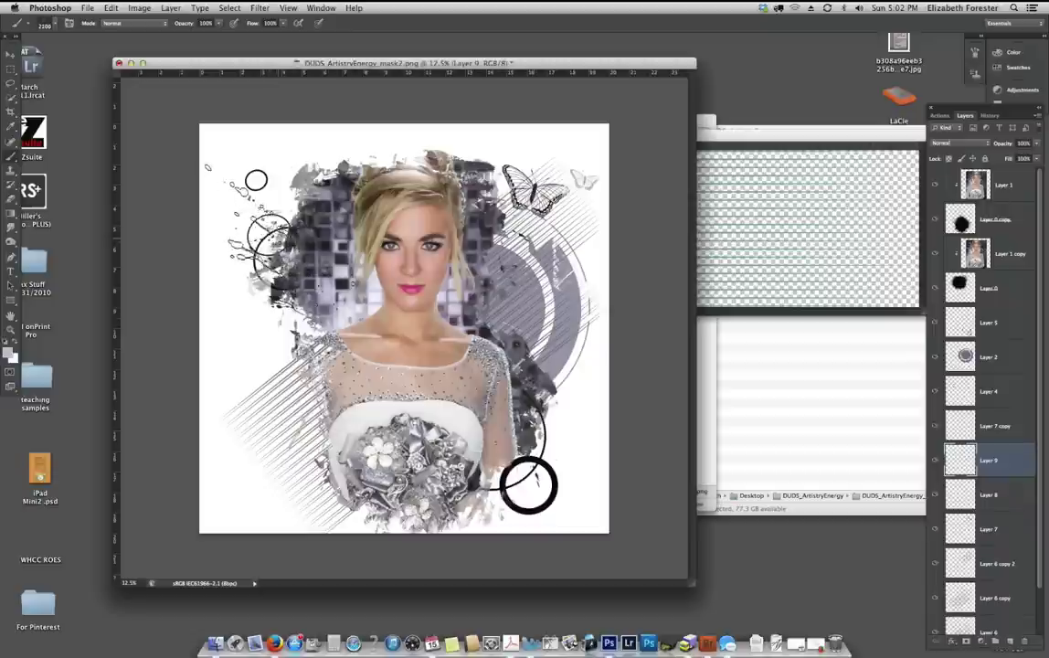
{"action": "left_click", "coordinate": [270, 237]}
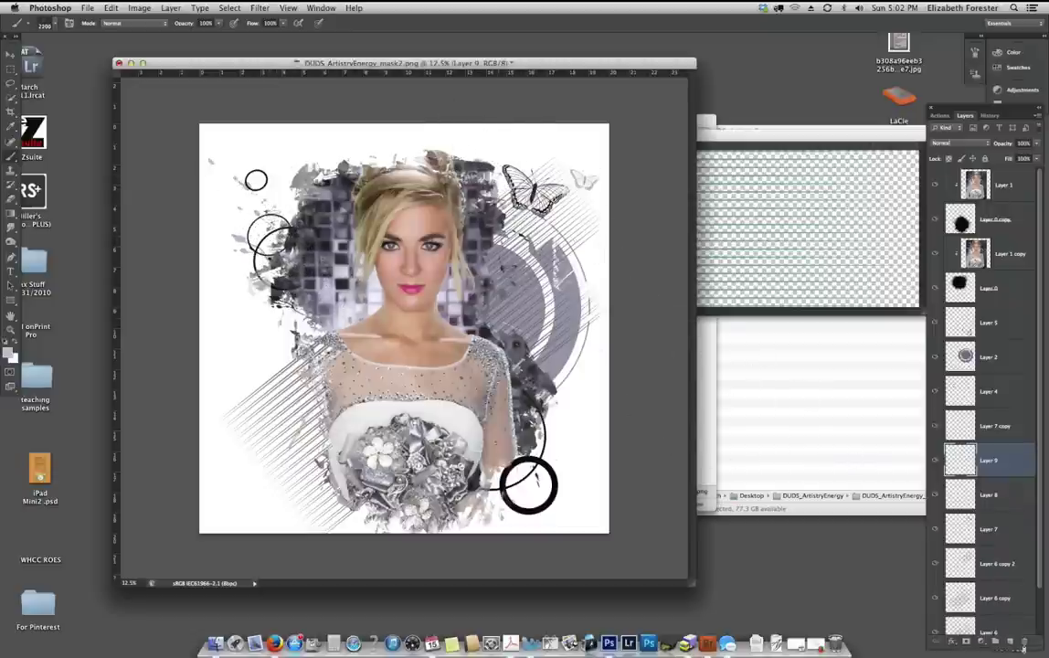
{"action": "left_click", "coordinate": [56, 27]}
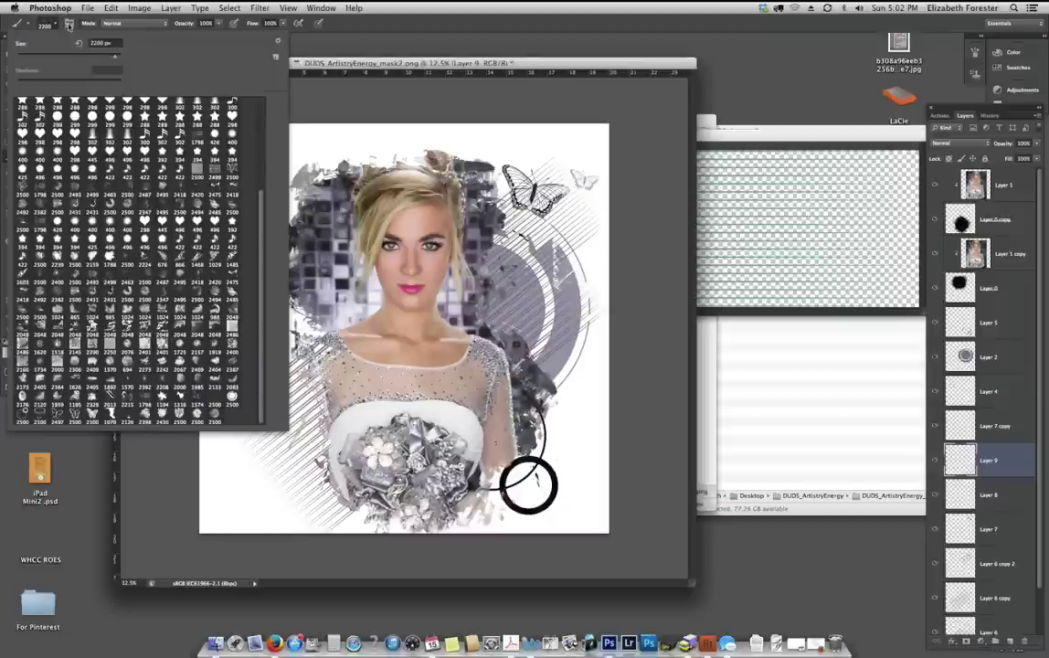
{"action": "left_click", "coordinate": [281, 42]}
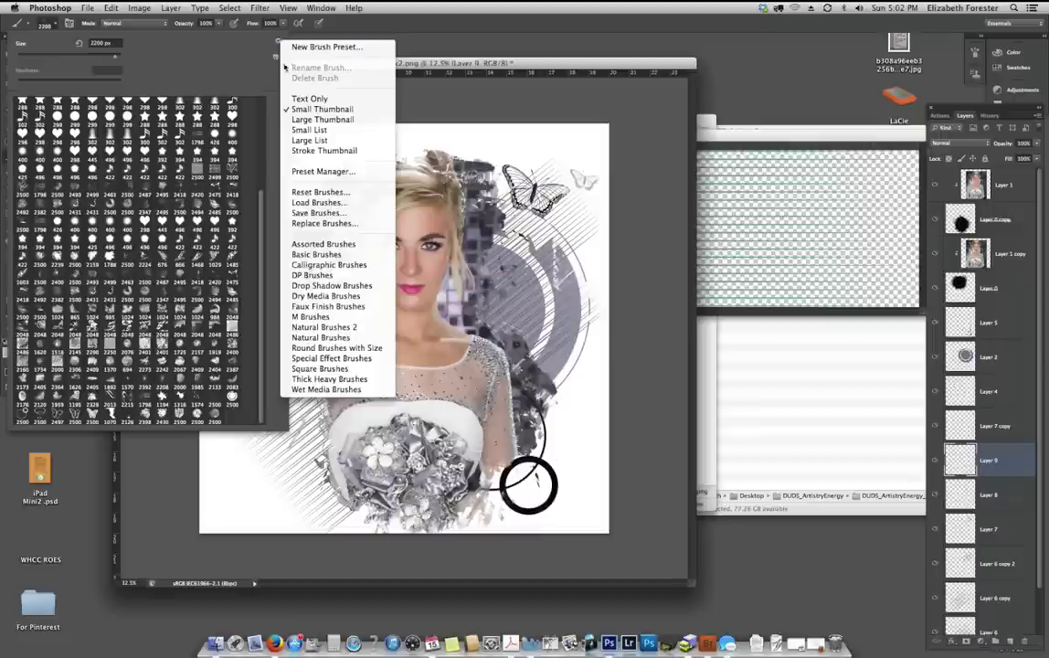
{"action": "left_click", "coordinate": [326, 47]}
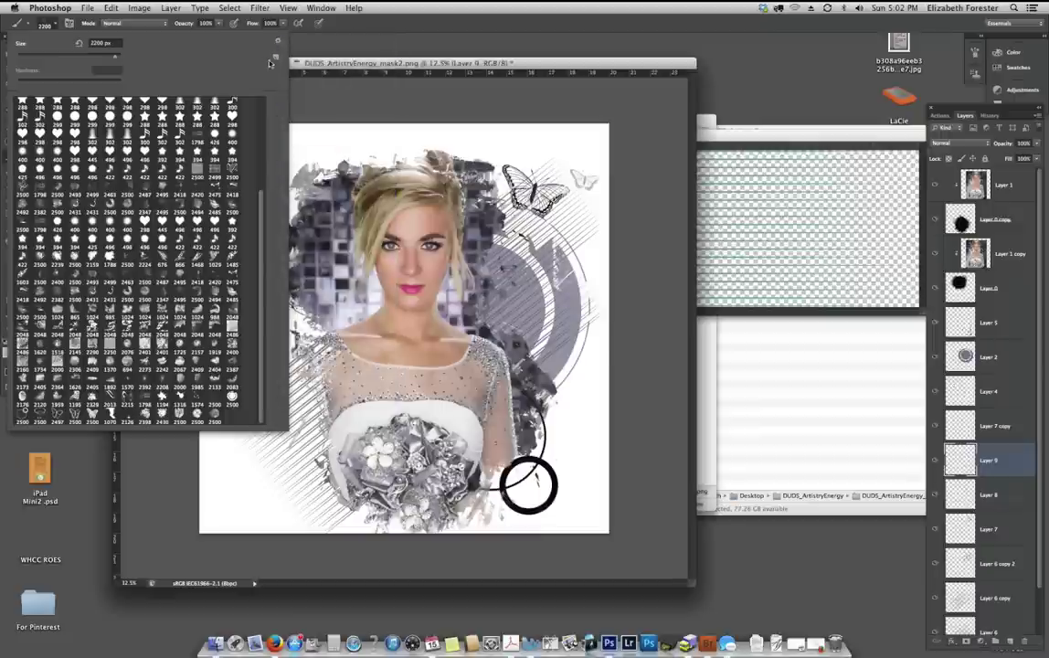
{"action": "left_click", "coordinate": [634, 333]}
Rotate the splatter brush tip to -36° and stamp it beside the portrait's lower right edge.
{"action": "left_click", "coordinate": [975, 55]}
{"action": "mouse_move", "coordinate": [947, 187]}
{"action": "left_mouse_down"}
{"action": "mouse_move", "coordinate": [934, 194]}
{"action": "mouse_move", "coordinate": [930, 179]}
{"action": "mouse_move", "coordinate": [944, 192]}
{"action": "left_mouse_up"}
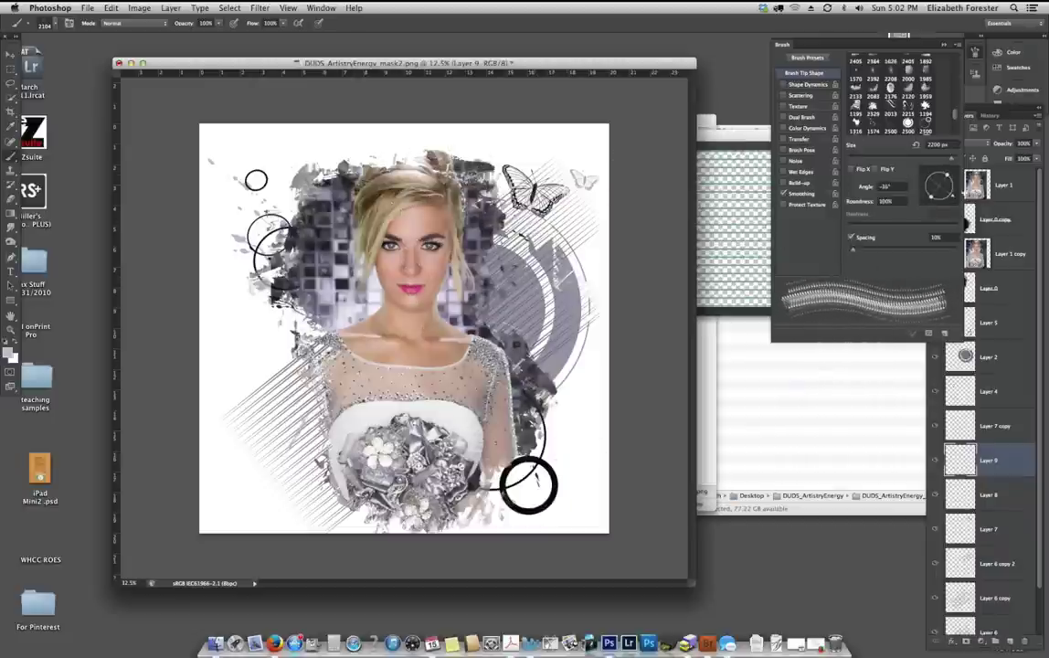
{"action": "left_click", "coordinate": [973, 161]}
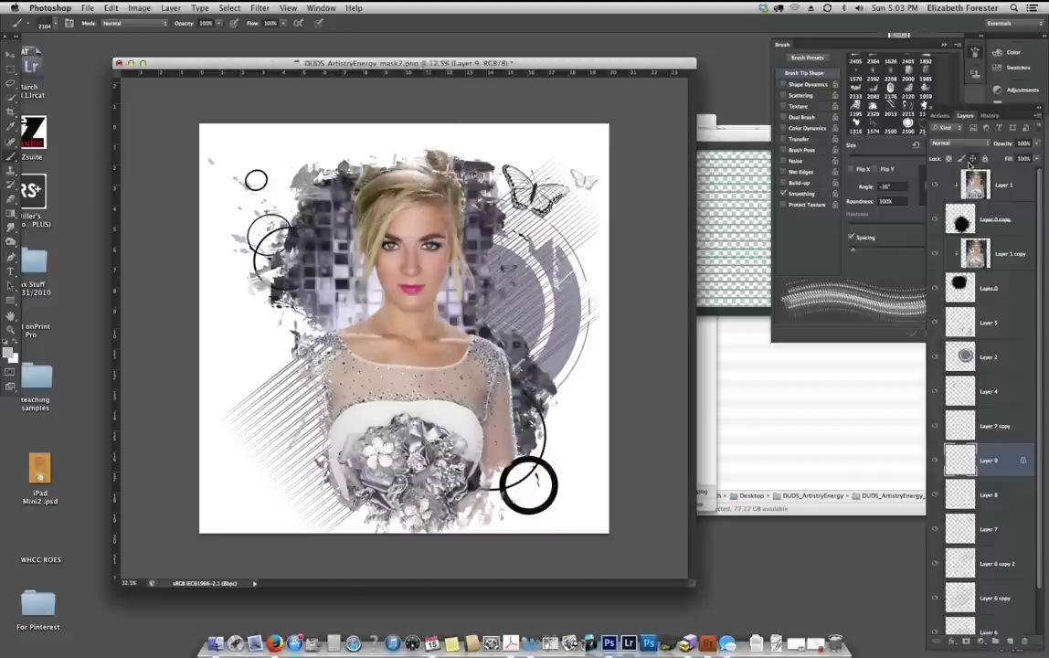
{"action": "left_click", "coordinate": [805, 228]}
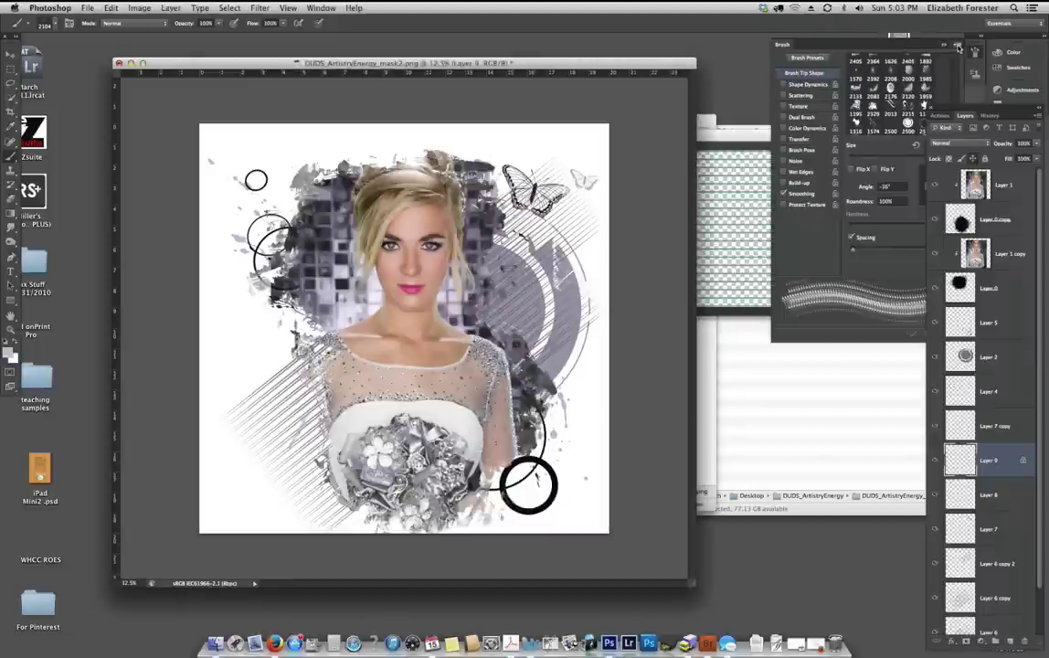
{"action": "left_click", "coordinate": [957, 46]}
{"action": "left_click", "coordinate": [942, 56]}
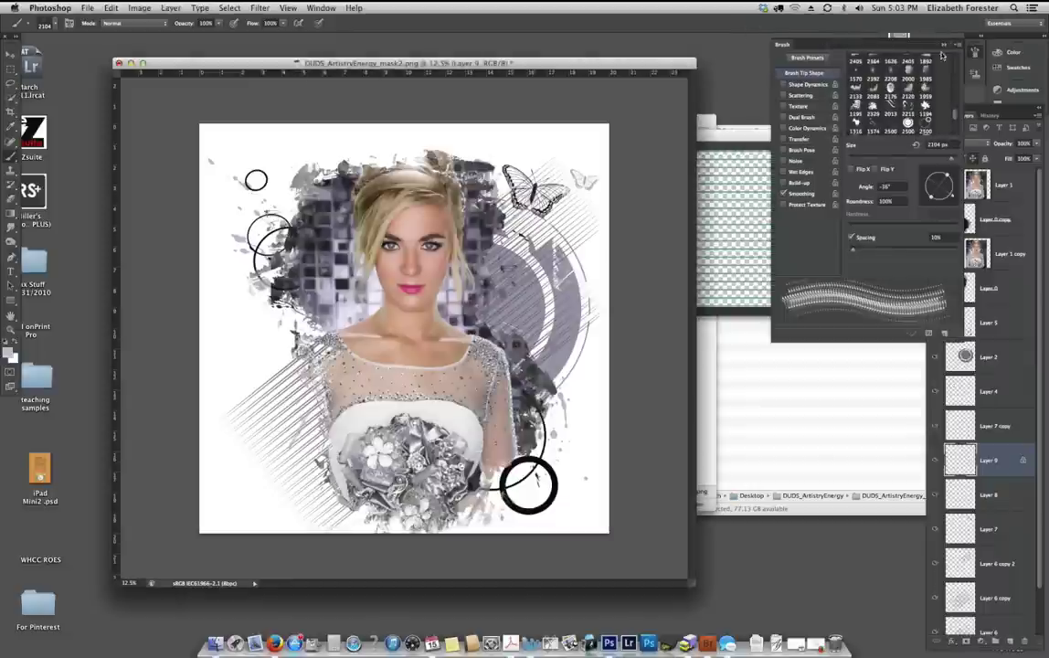
{"action": "left_click", "coordinate": [944, 45]}
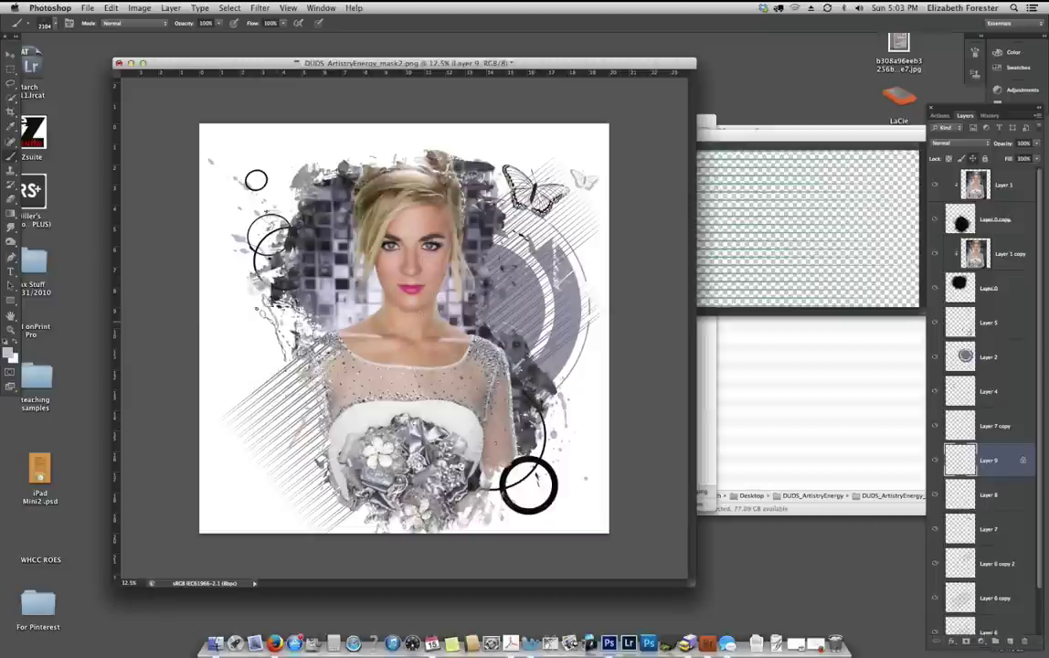
Stamp a splatter on a new layer at the portrait's left edge, then scale it to about 112.6% and rotate it -45°.
{"action": "left_click", "coordinate": [1010, 641]}
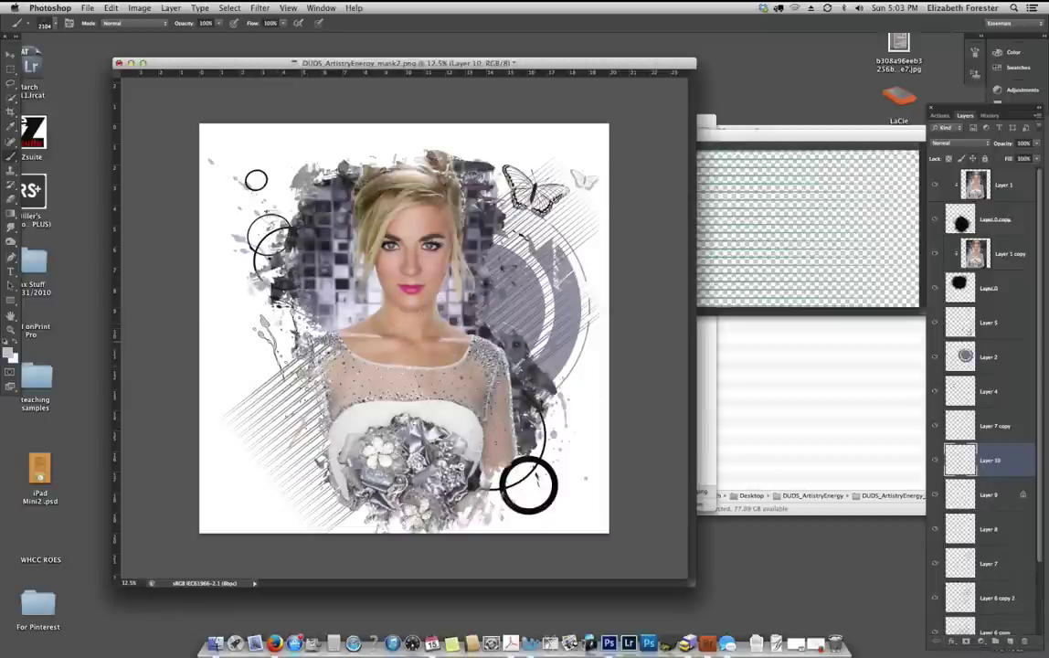
{"action": "key", "text": "super+z"}
{"action": "key", "text": "super+t"}
{"action": "left_click_drag", "start_coordinate": [421, 346], "coordinate": [406, 260]}
{"action": "left_click_drag", "start_coordinate": [263, 237], "coordinate": [254, 213]}
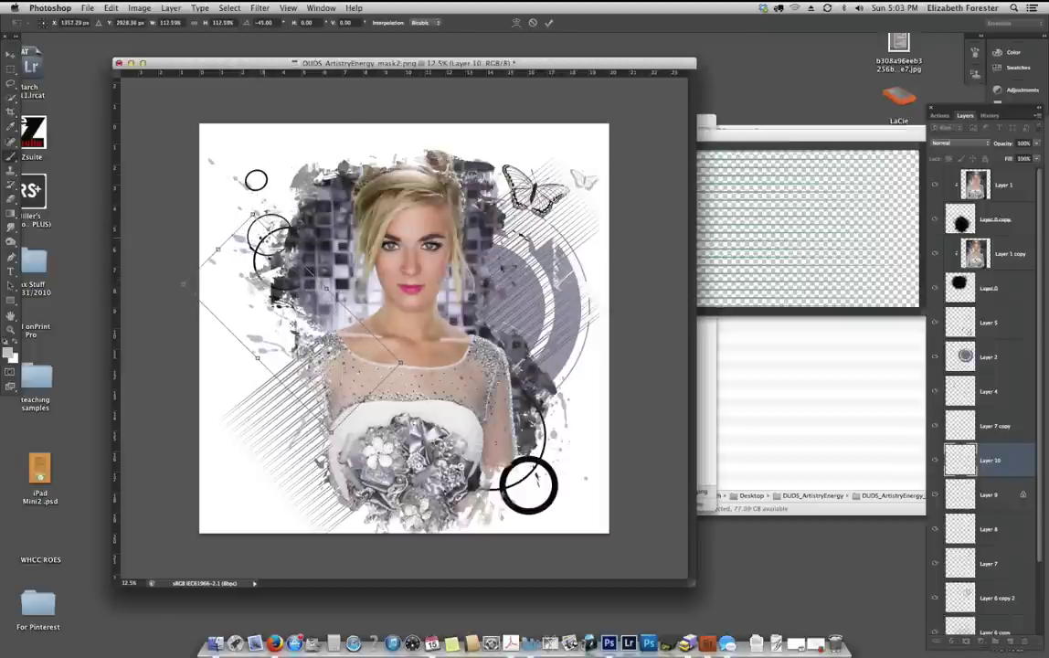
{"action": "key", "text": "Return"}
Duplicate the new splatter layer and rotate the copy about 174°.
{"action": "left_click", "coordinate": [10, 53]}
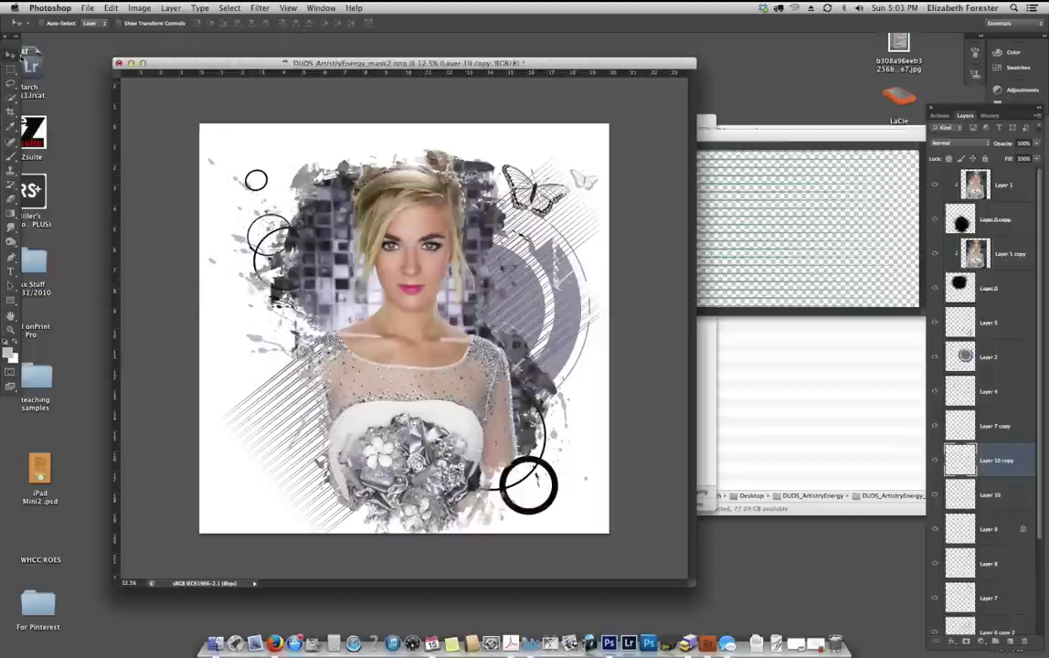
{"action": "key", "text": "super+t"}
{"action": "left_click_drag", "start_coordinate": [400, 404], "coordinate": [167, 262]}
{"action": "left_click", "coordinate": [11, 55]}
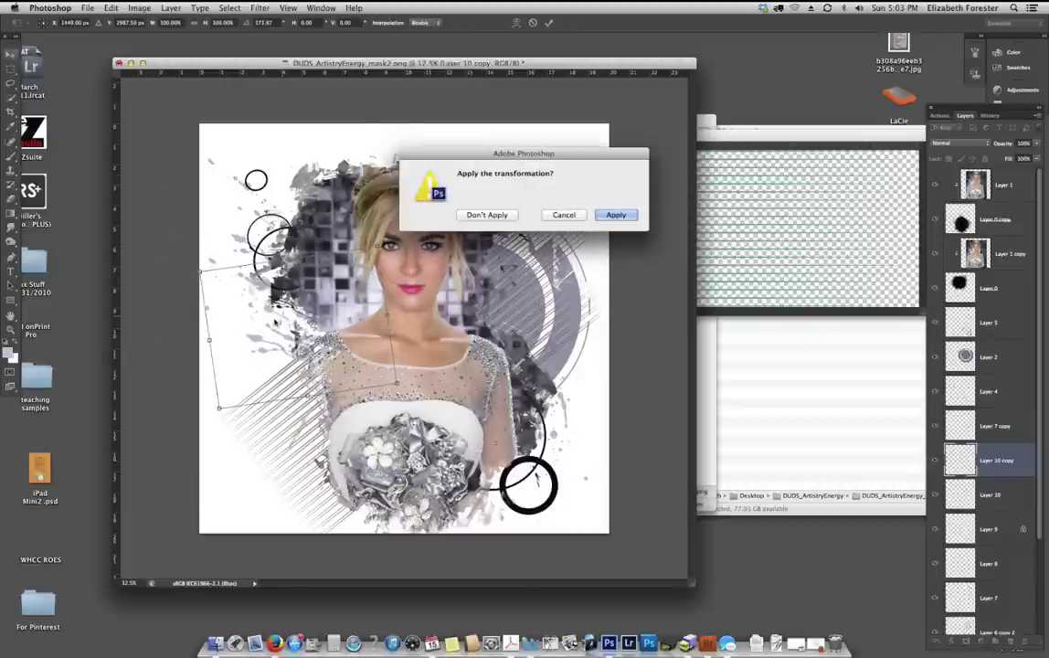
{"action": "left_click", "coordinate": [562, 229]}
Move the copied splatter to the portrait's lower right and rotate it about 24°.
{"action": "left_click_drag", "start_coordinate": [404, 369], "coordinate": [521, 464]}
{"action": "key", "text": "super+t"}
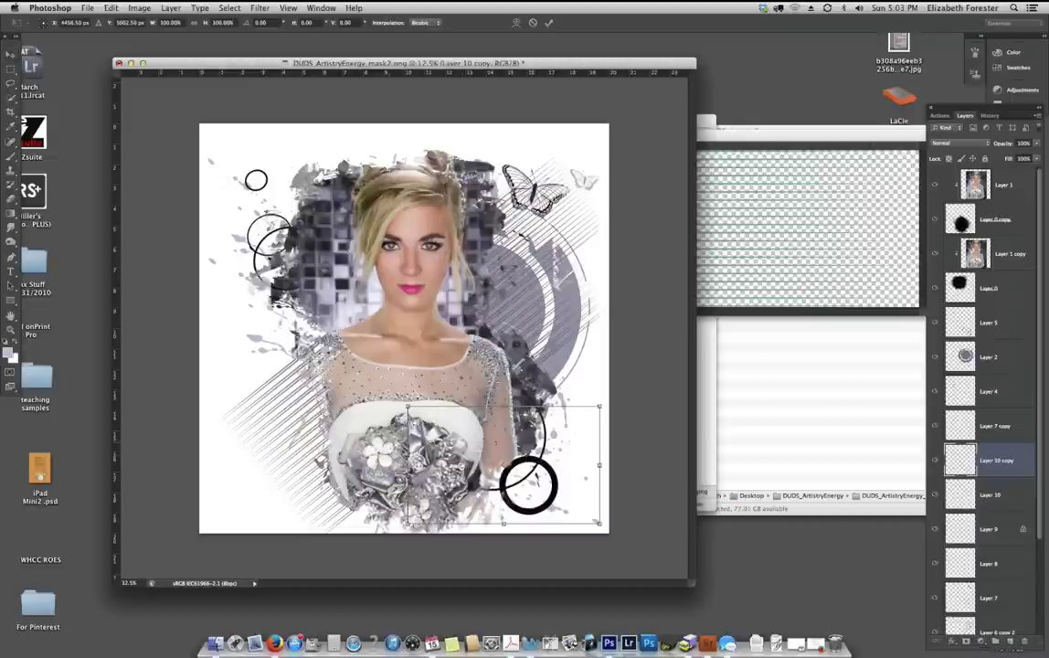
{"action": "left_click_drag", "start_coordinate": [320, 384], "coordinate": [340, 316]}
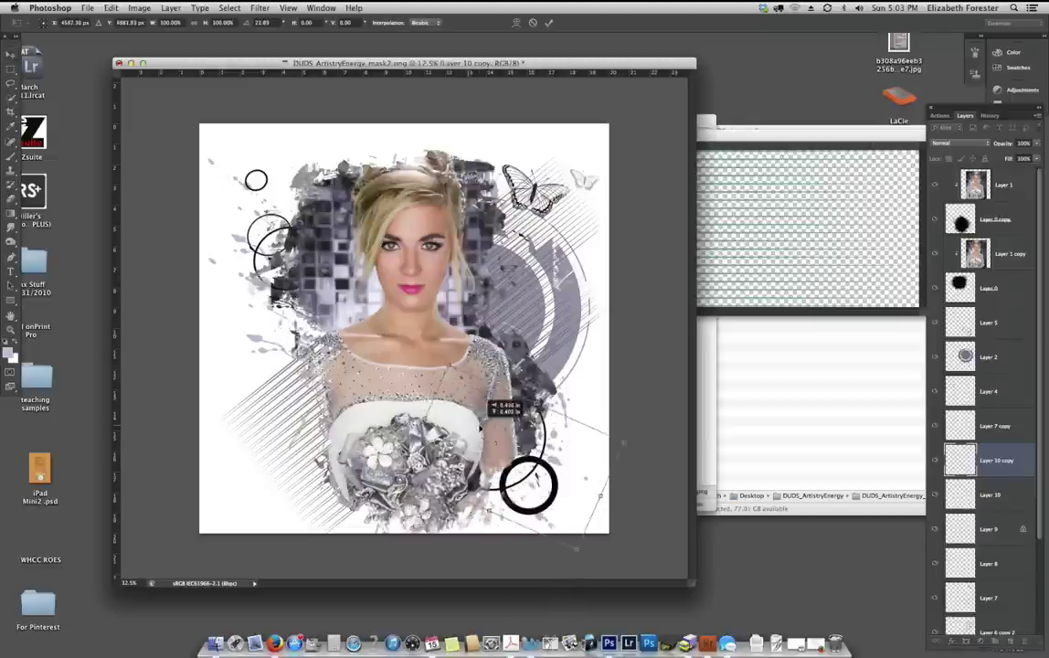
{"action": "key", "text": "Return"}
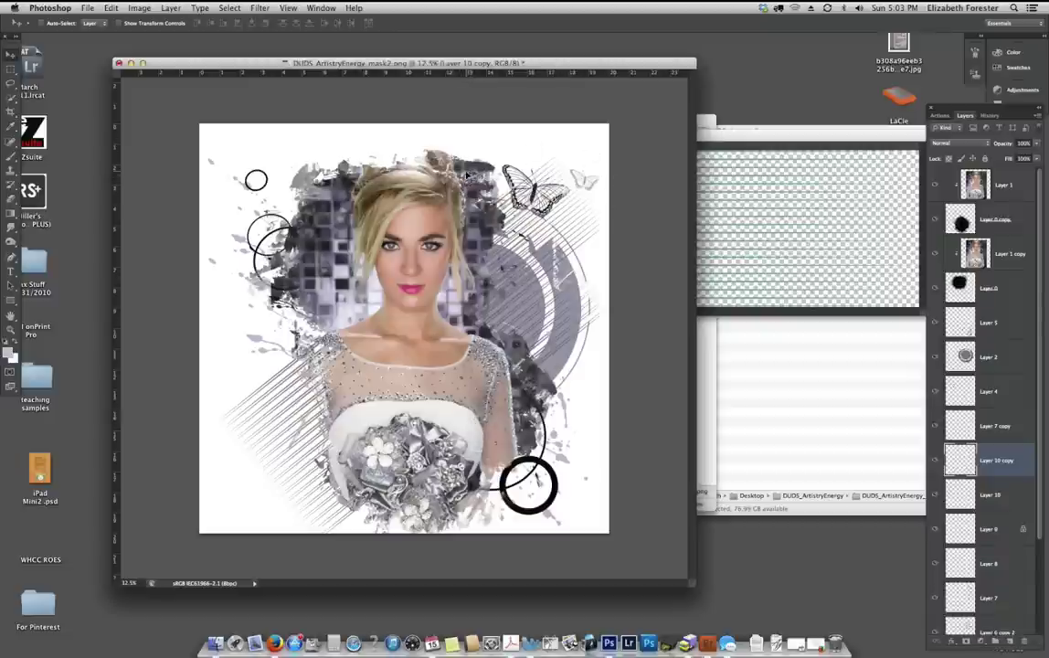
Select Layer 2, which holds the grey circle graphic behind the portrait.
{"action": "left_click", "coordinate": [984, 359]}
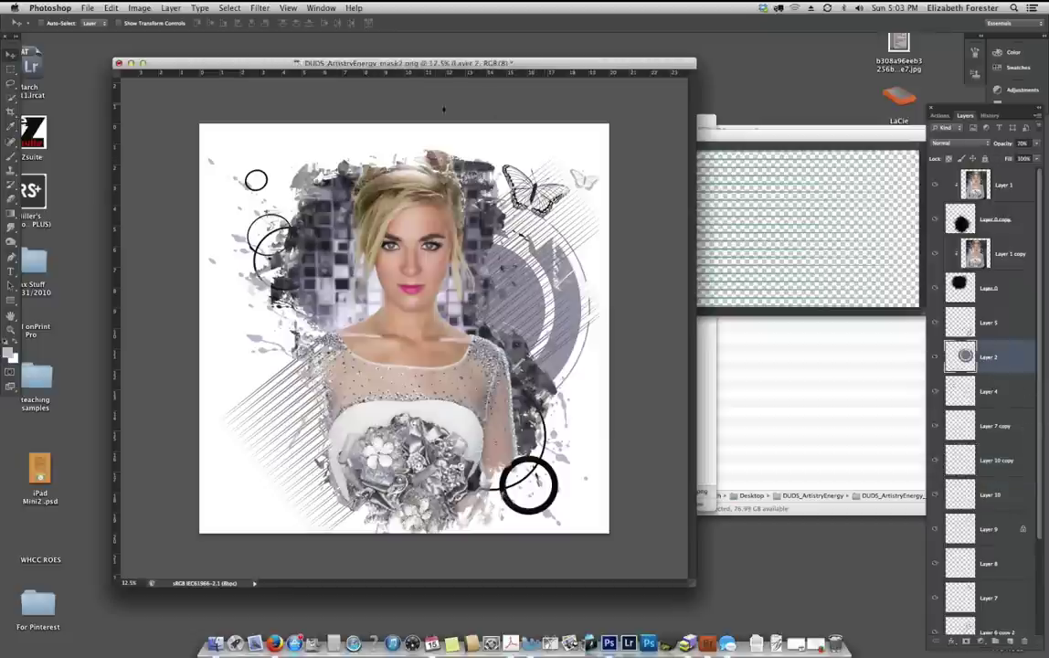